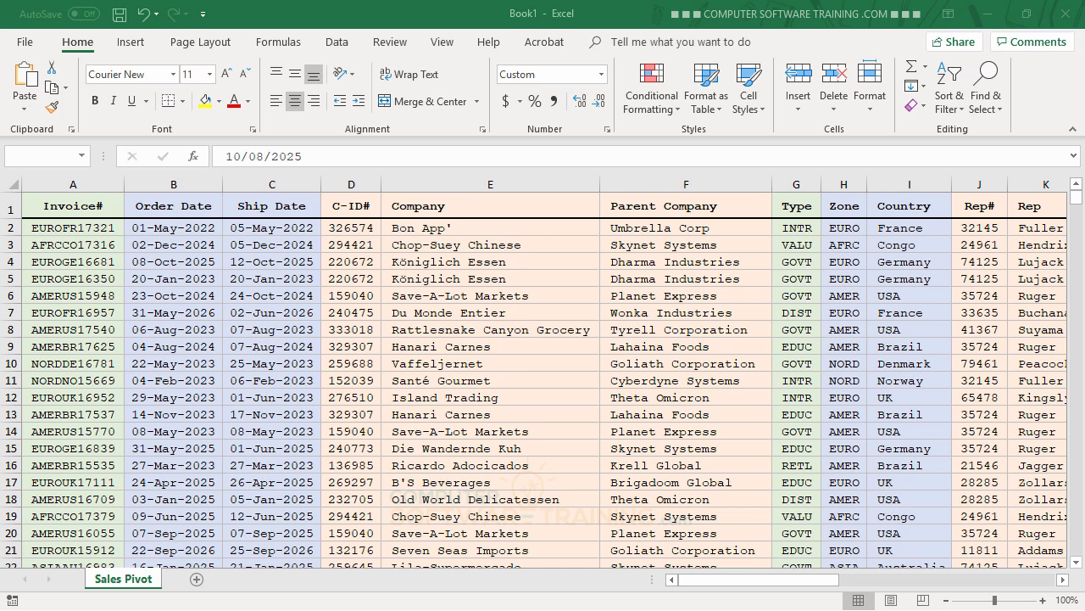
Create a PivotTable on a new worksheet from the range 'Sales Pivot'!$A$1:$Z$9995.
{"action": "left_click", "coordinate": [138, 49]}
{"action": "left_click", "coordinate": [44, 81]}
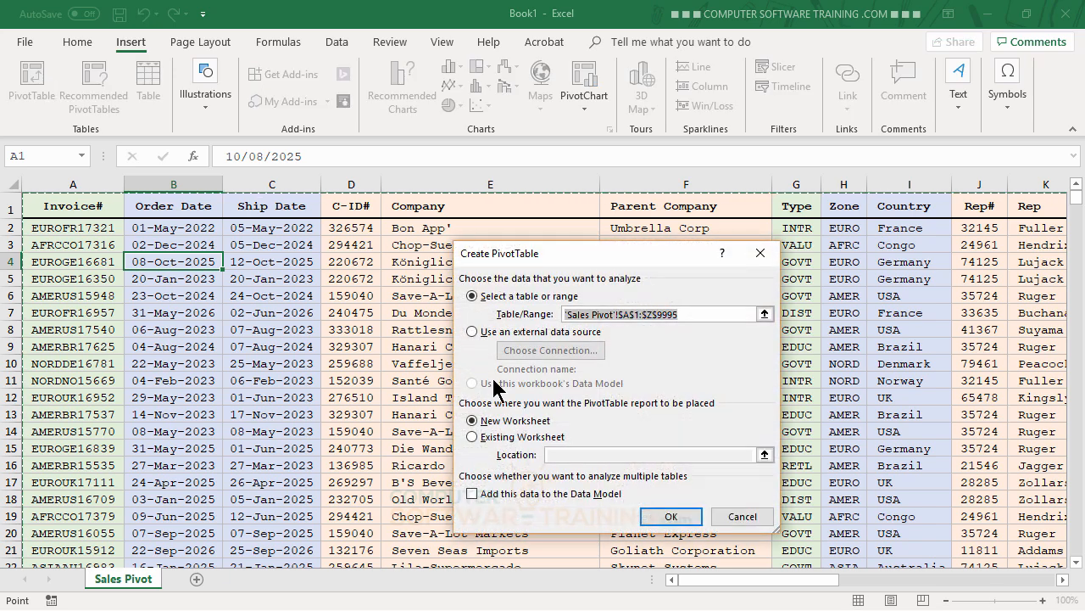
{"action": "left_click", "coordinate": [664, 517]}
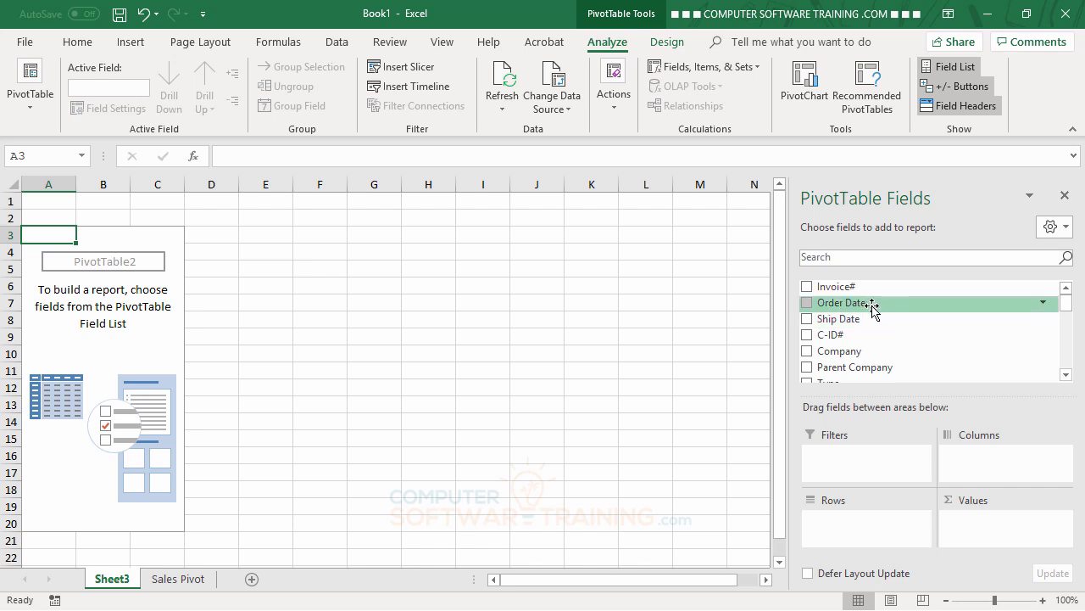
Add the Order Date field to the PivotTable's Rows area, and expand and collapse the 2022 group to check its quarters.
{"action": "left_click_drag", "start_coordinate": [872, 307], "coordinate": [865, 521]}
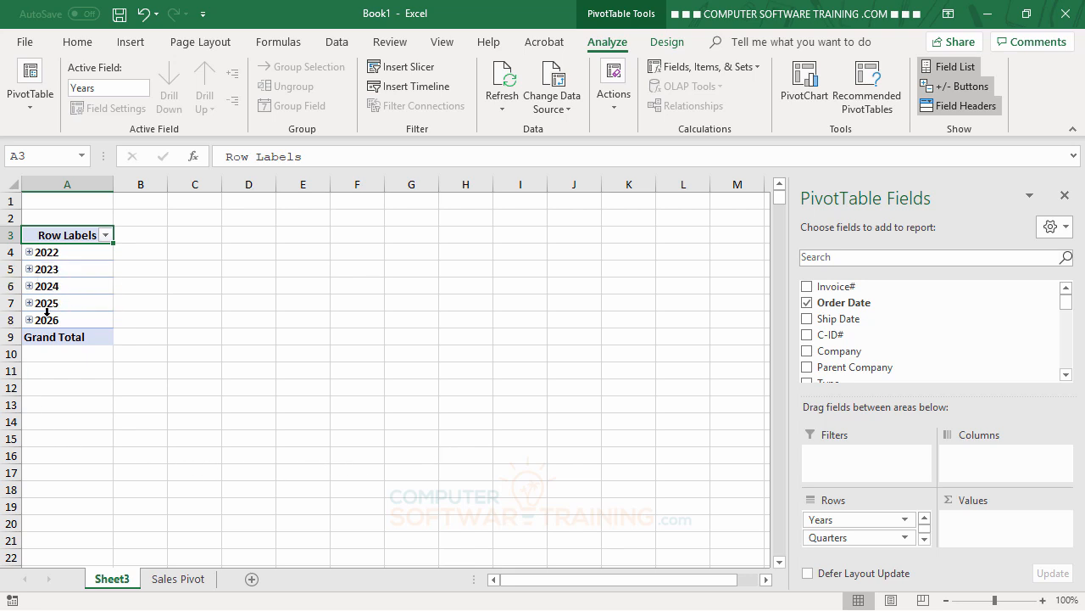
{"action": "left_click", "coordinate": [29, 252]}
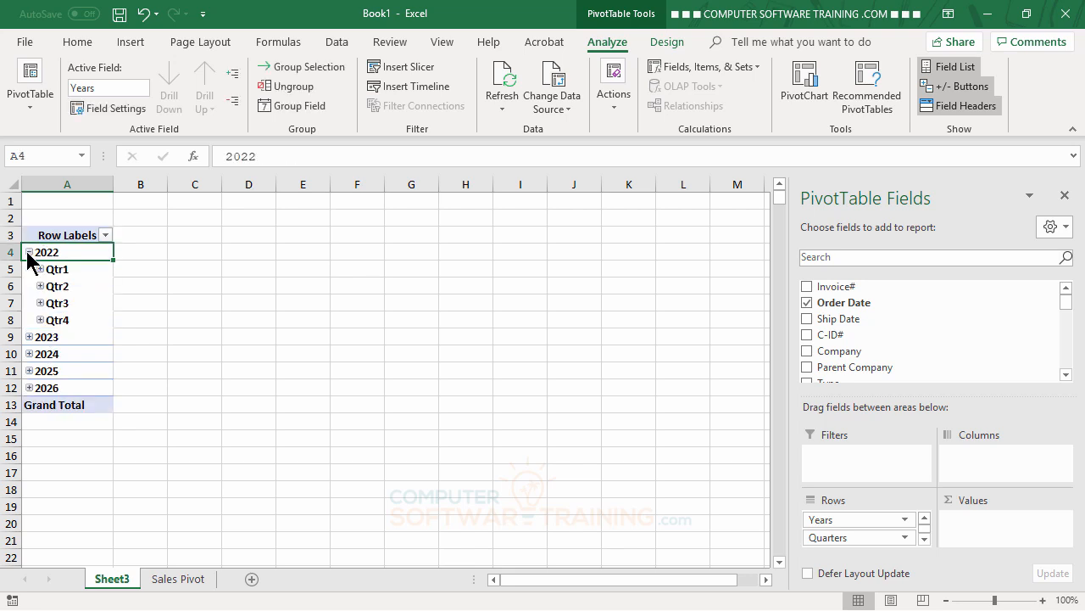
{"action": "left_click", "coordinate": [28, 251]}
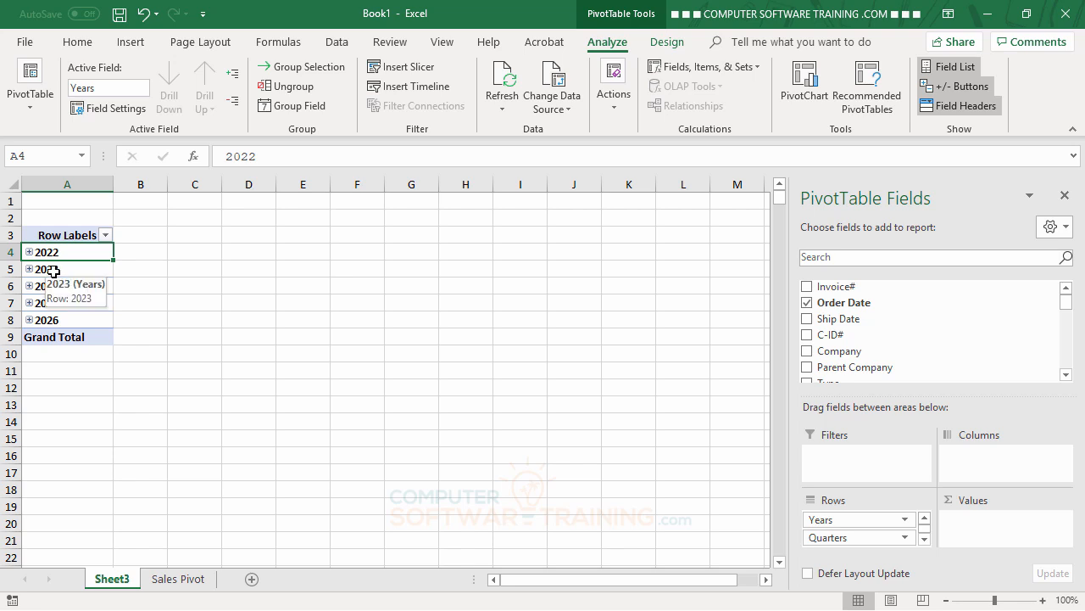
Group the Order Date field by Days only, deselecting Months, Quarters and Years.
{"action": "left_click", "coordinate": [302, 109]}
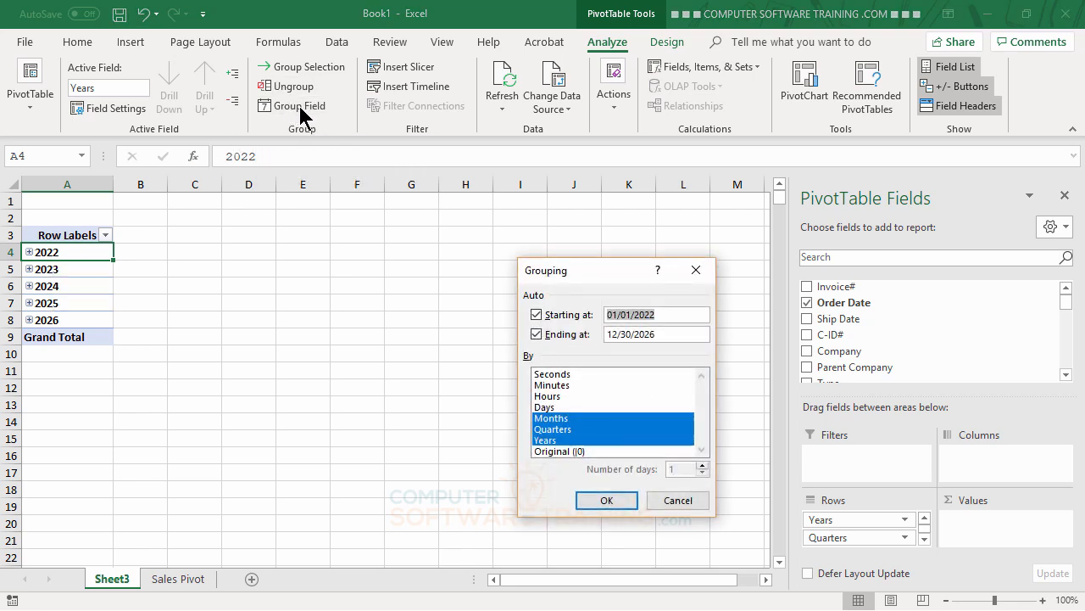
{"action": "left_click", "coordinate": [558, 420]}
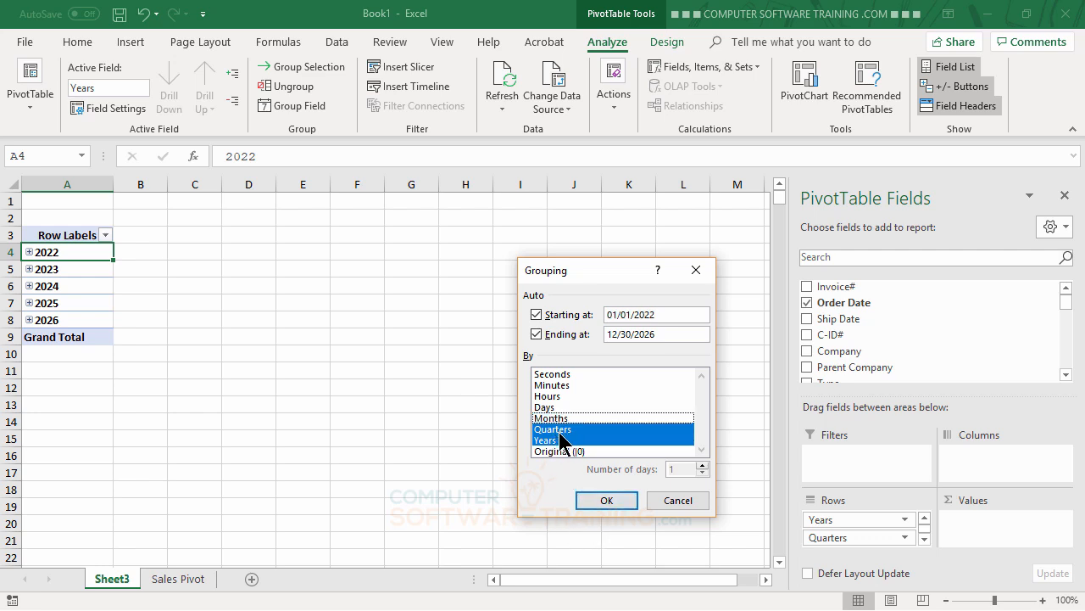
{"action": "left_click", "coordinate": [560, 431]}
{"action": "left_click", "coordinate": [558, 442]}
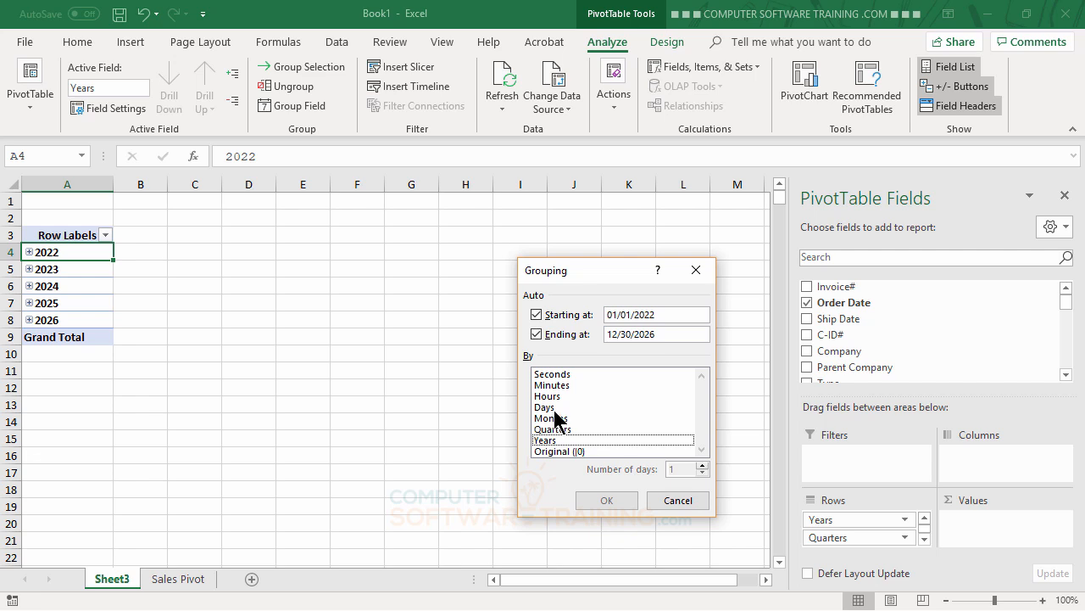
{"action": "left_click", "coordinate": [555, 409]}
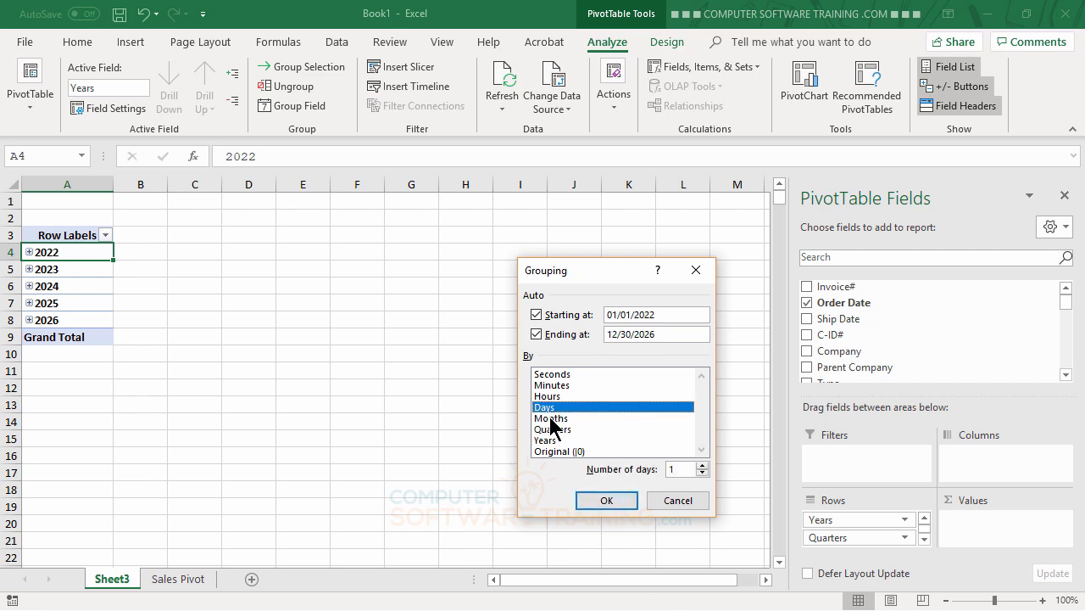
{"action": "left_click", "coordinate": [606, 501]}
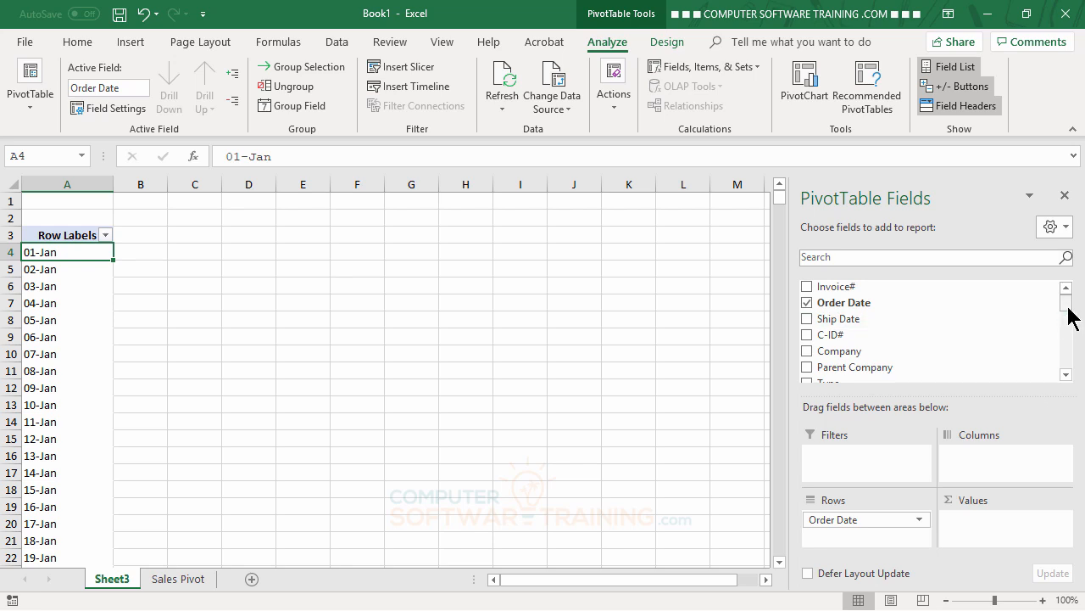
Add the T-Sale field to the Values area as a sum and look through the daily totals down to the grand total.
{"action": "left_click_drag", "start_coordinate": [1067, 308], "coordinate": [1081, 365]}
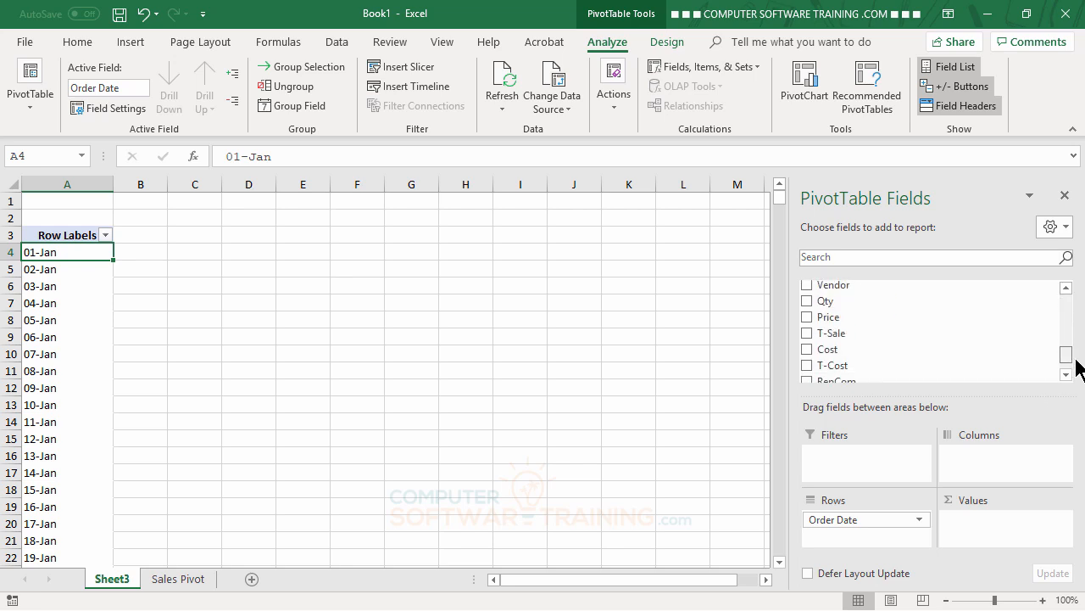
{"action": "left_click_drag", "start_coordinate": [848, 336], "coordinate": [993, 516]}
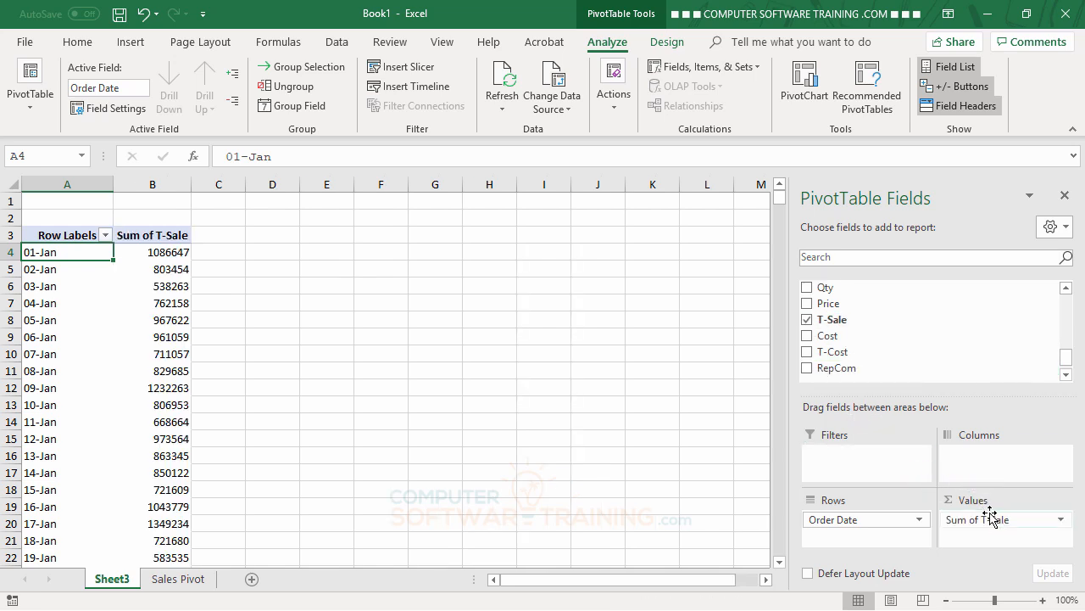
{"action": "left_click", "coordinate": [177, 253]}
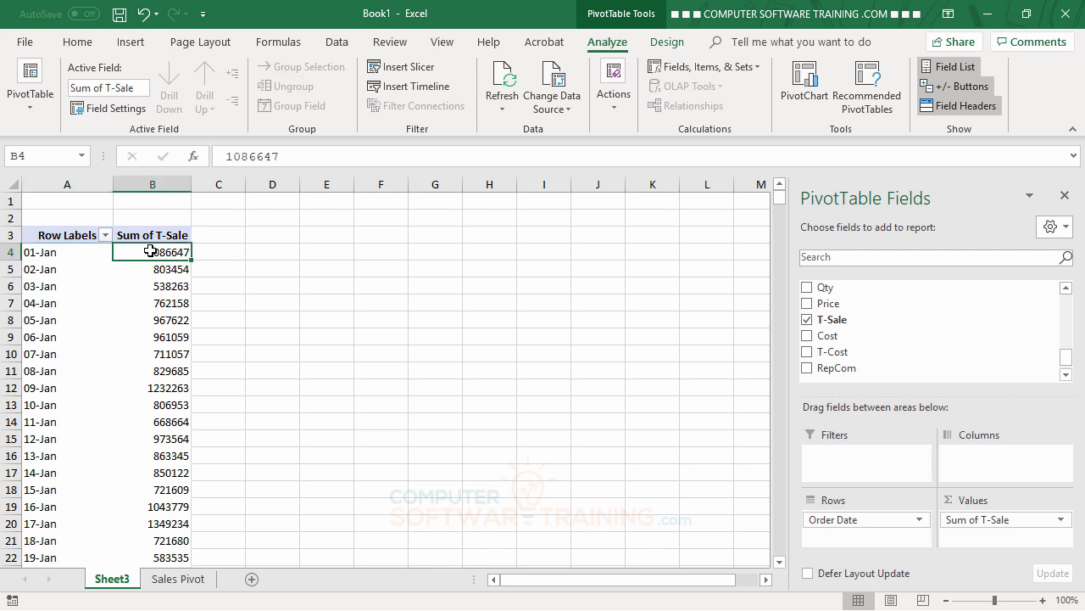
{"action": "mouse_move", "coordinate": [170, 253]}
{"action": "left_click_drag", "start_coordinate": [780, 198], "coordinate": [768, 264]}
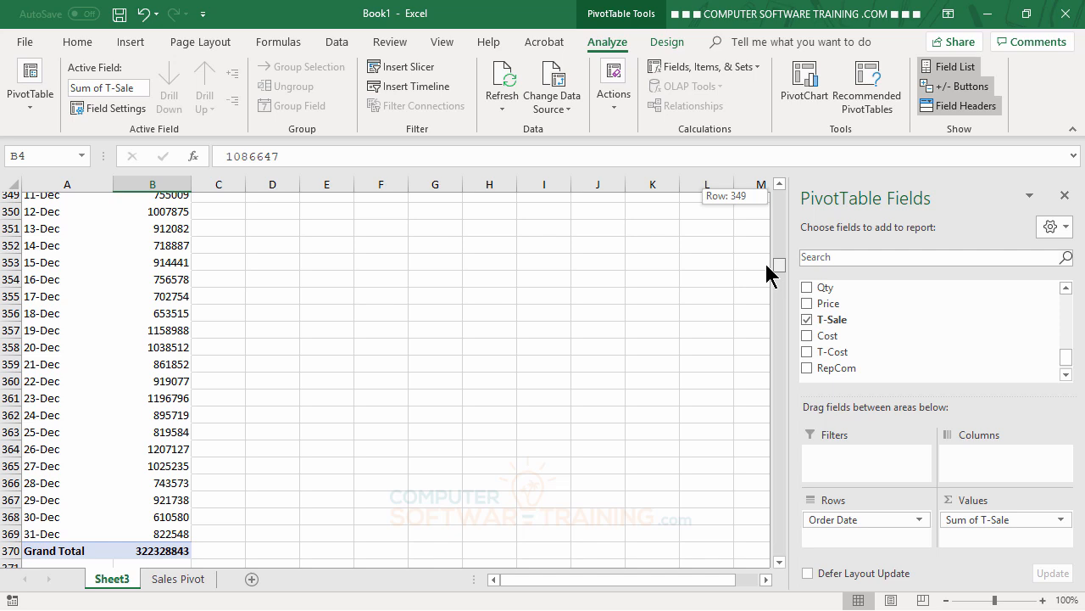
{"action": "left_click_drag", "start_coordinate": [766, 265], "coordinate": [777, 195]}
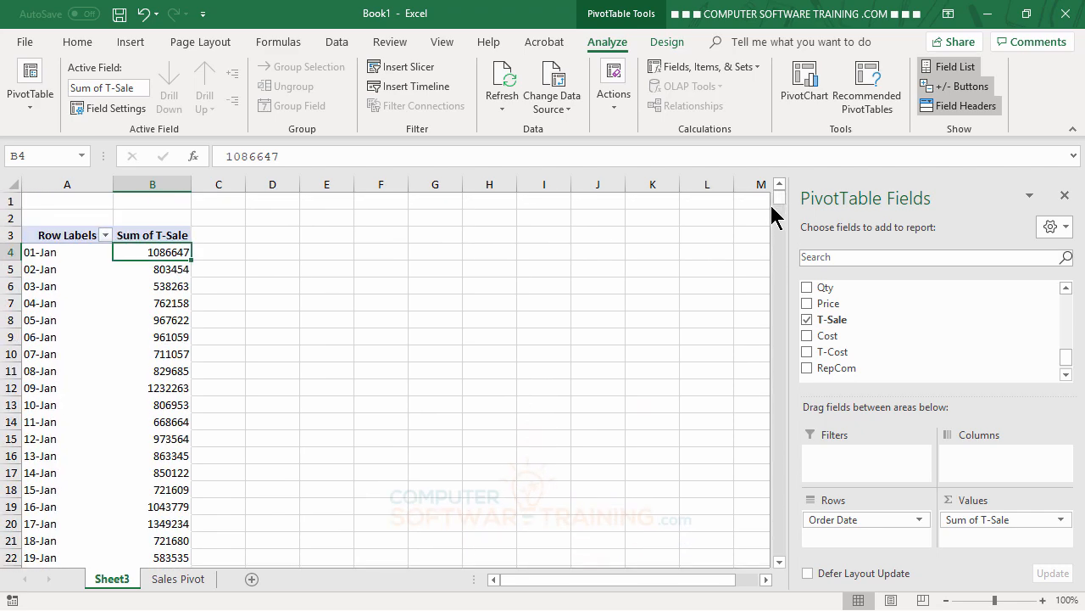
Ungroup the Order Date field so that the PivotTable rows list individual full dates.
{"action": "left_click", "coordinate": [38, 272]}
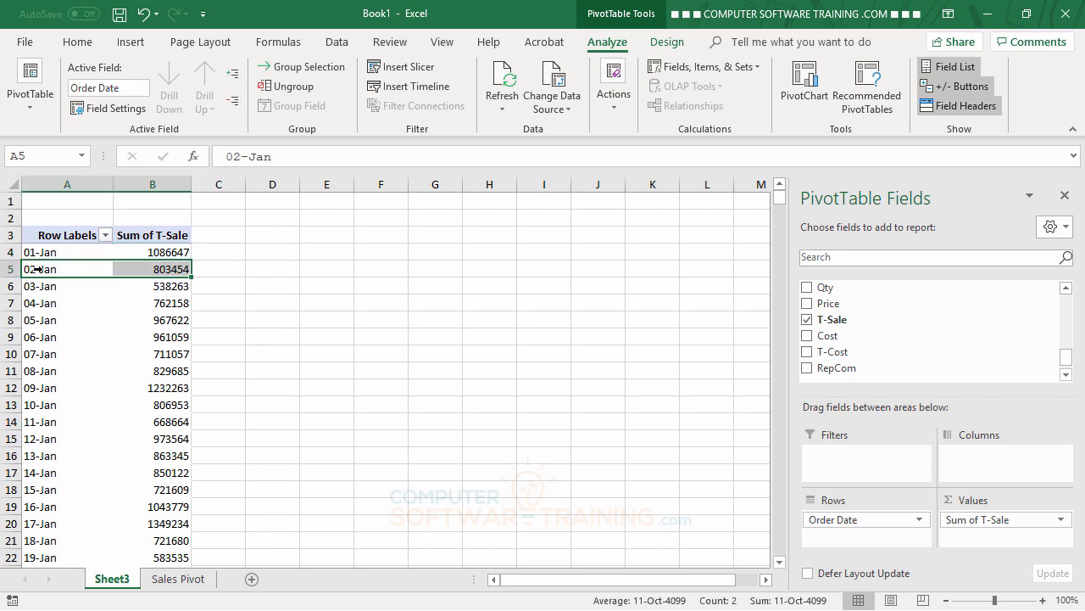
{"action": "left_click", "coordinate": [49, 287]}
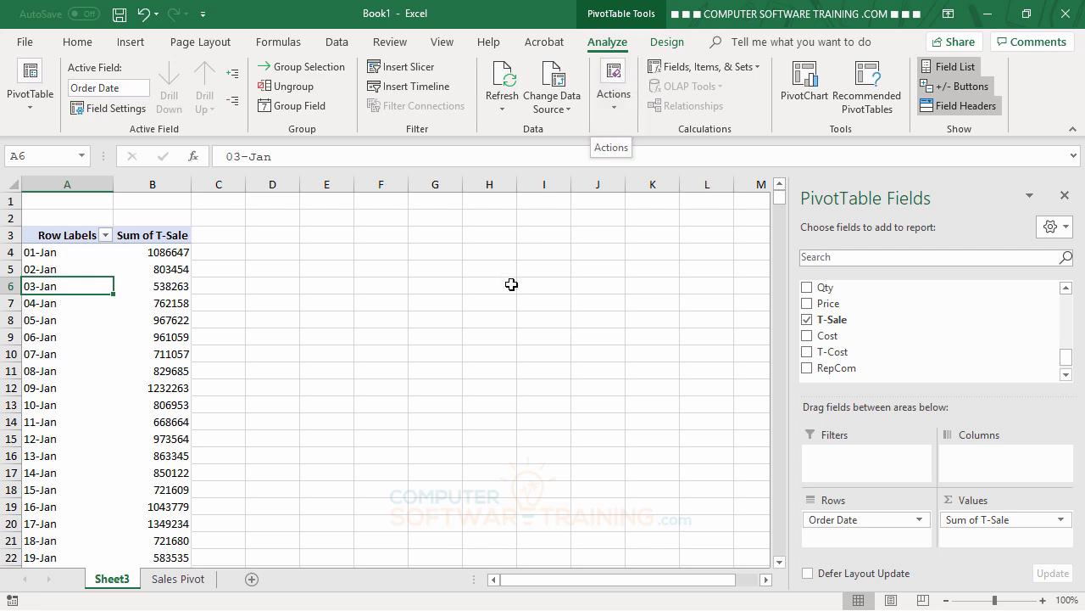
{"action": "left_click", "coordinate": [285, 89]}
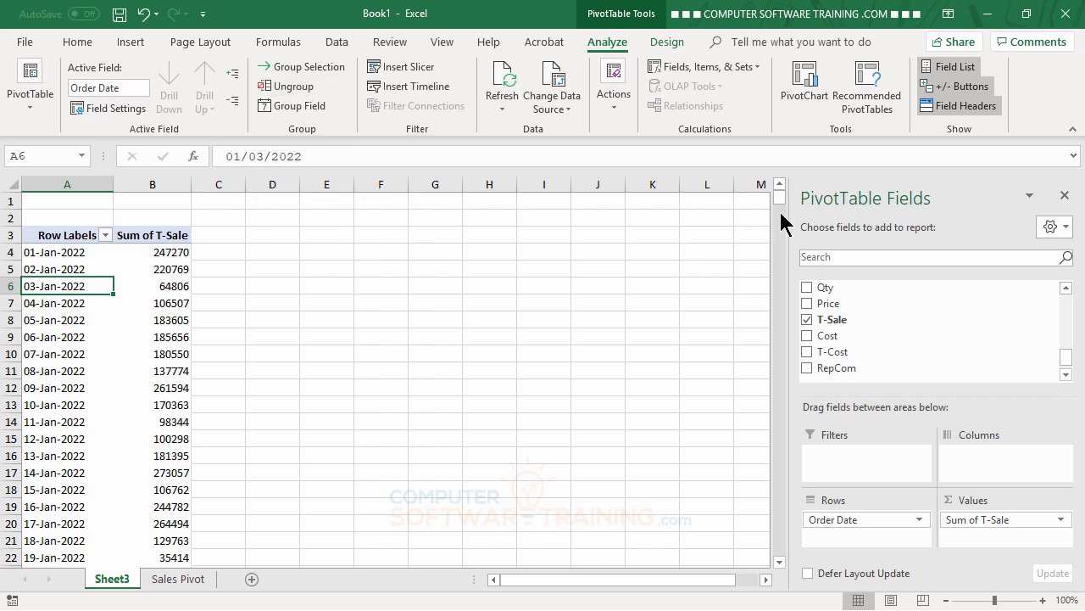
{"action": "mouse_move", "coordinate": [780, 198]}
{"action": "left_mouse_down"}
{"action": "mouse_move", "coordinate": [785, 363]}
{"action": "mouse_move", "coordinate": [783, 195]}
{"action": "left_mouse_up"}
Examine the T-Sale sums for the first days of January 2022 and the empty cells beside them.
{"action": "left_click", "coordinate": [170, 254]}
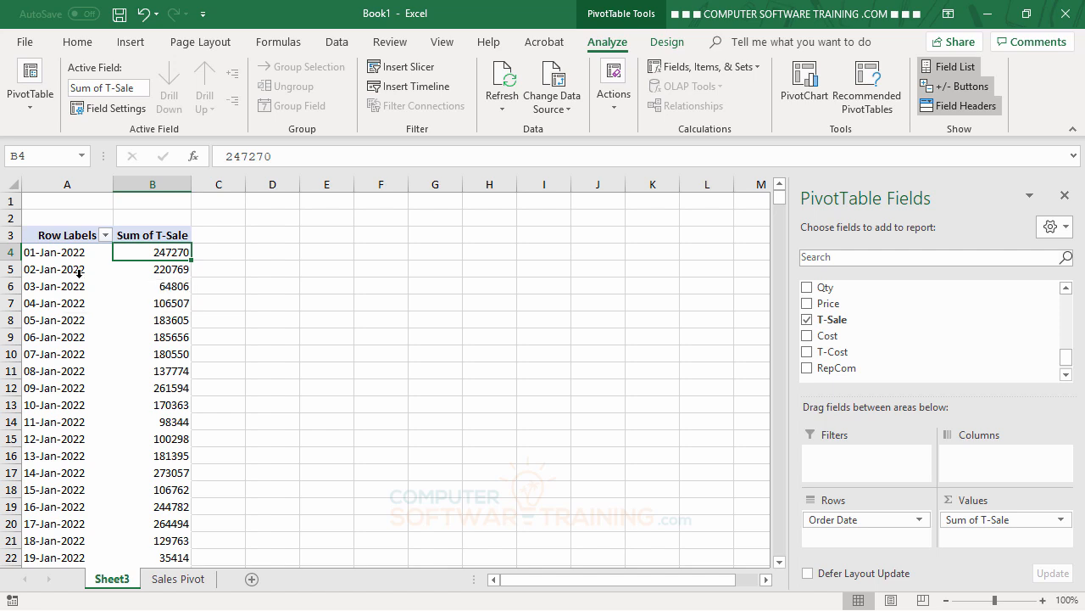
{"action": "left_click", "coordinate": [169, 271]}
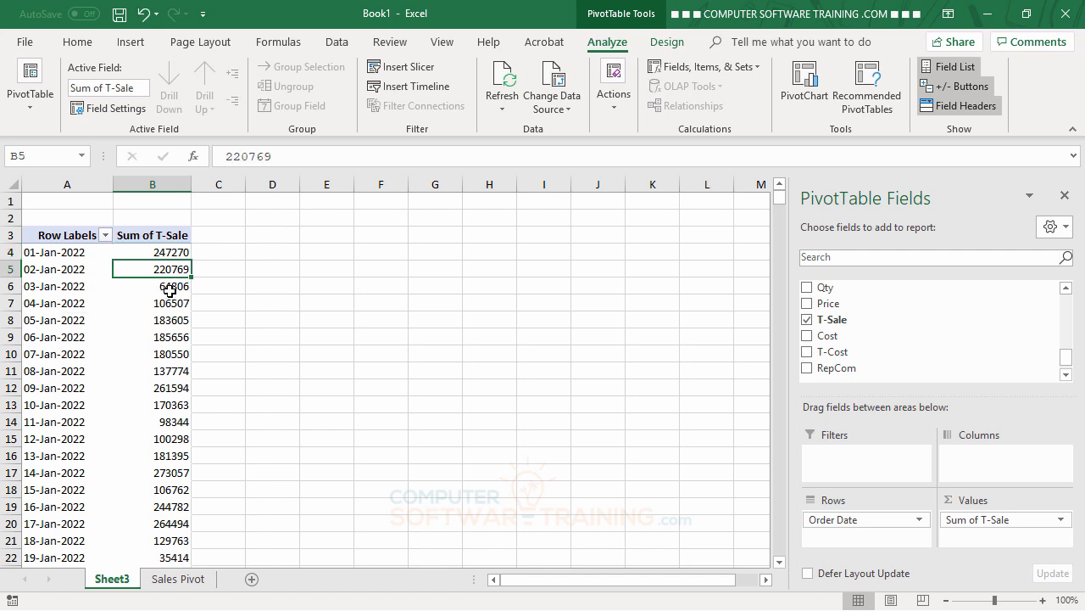
{"action": "left_click", "coordinate": [180, 290]}
{"action": "left_click", "coordinate": [181, 304]}
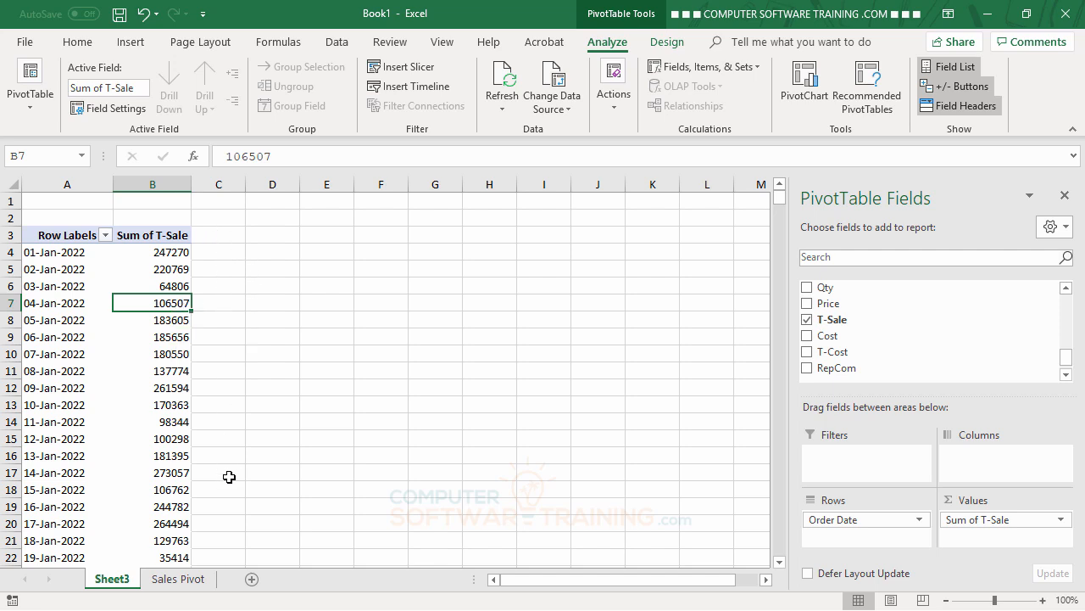
{"action": "left_click", "coordinate": [214, 252]}
{"action": "left_click", "coordinate": [177, 252]}
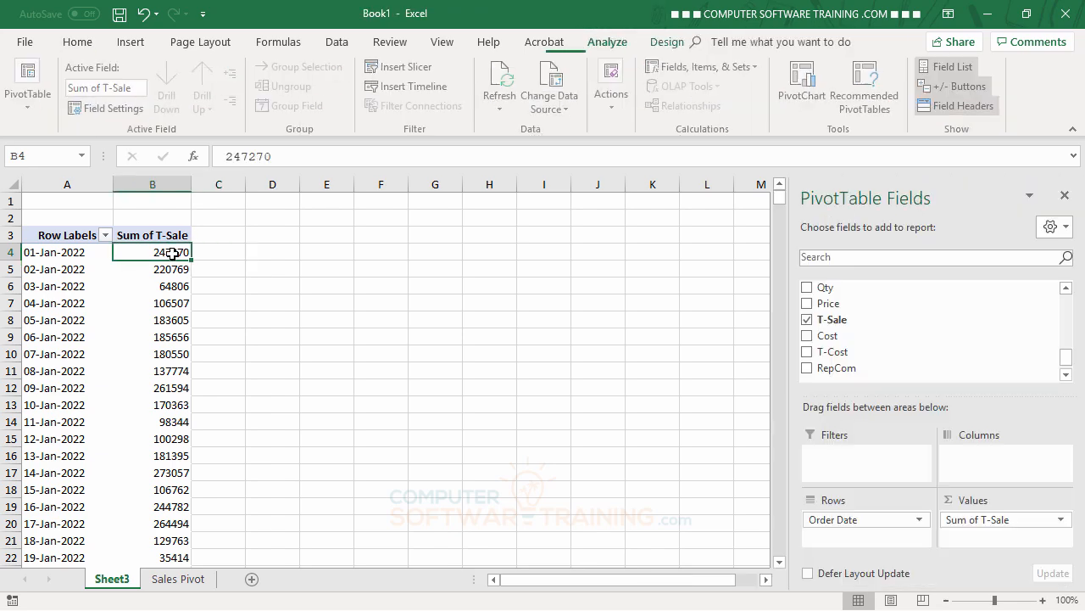
{"action": "left_click", "coordinate": [218, 256]}
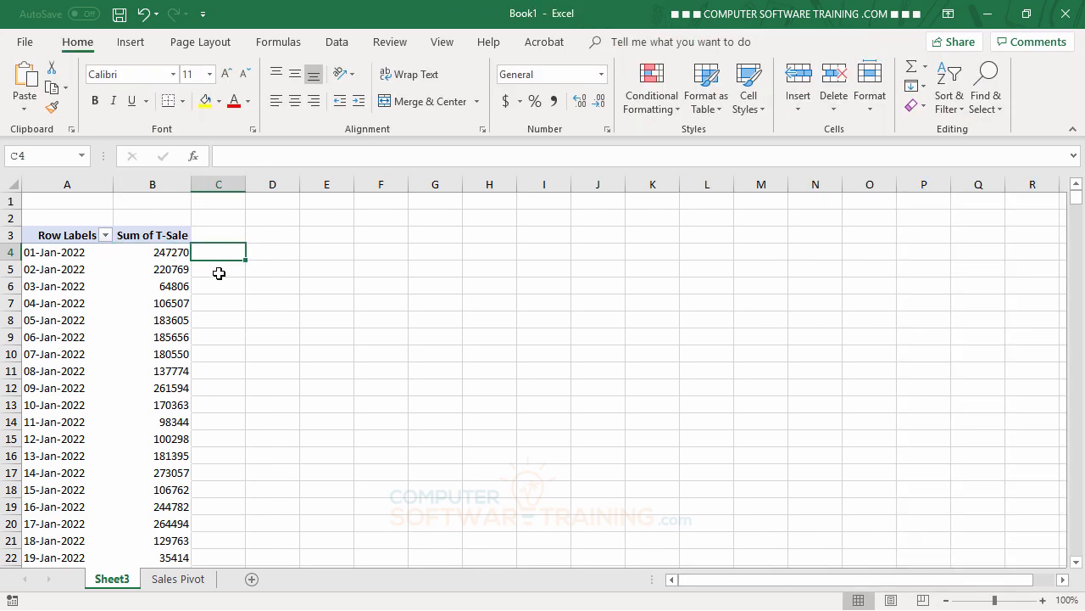
{"action": "left_click", "coordinate": [219, 273]}
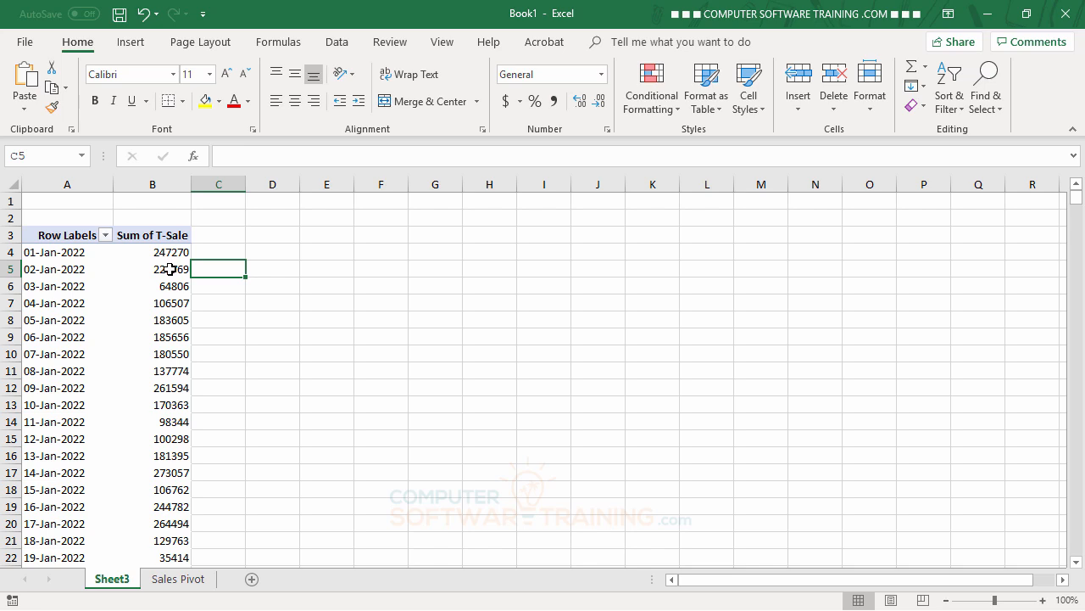
{"action": "left_click", "coordinate": [223, 284]}
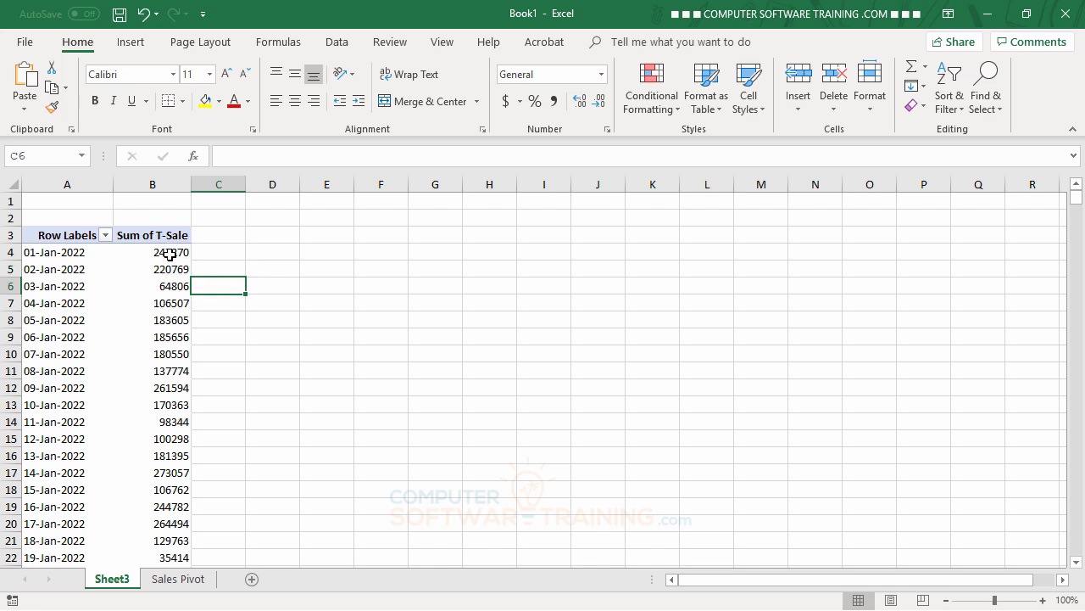
{"action": "left_click", "coordinate": [213, 304]}
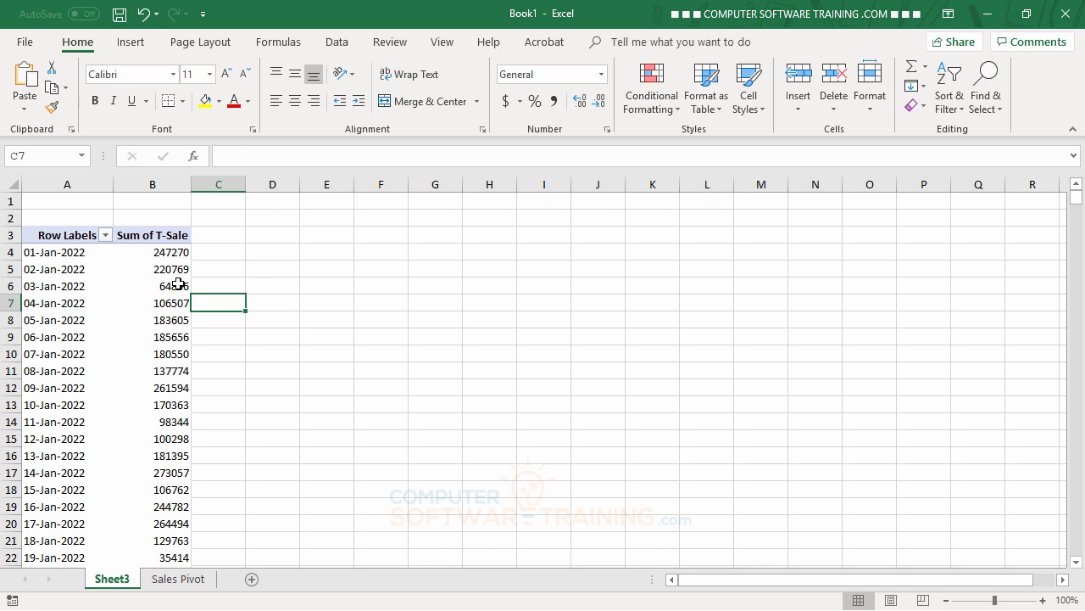
{"action": "mouse_move", "coordinate": [178, 284]}
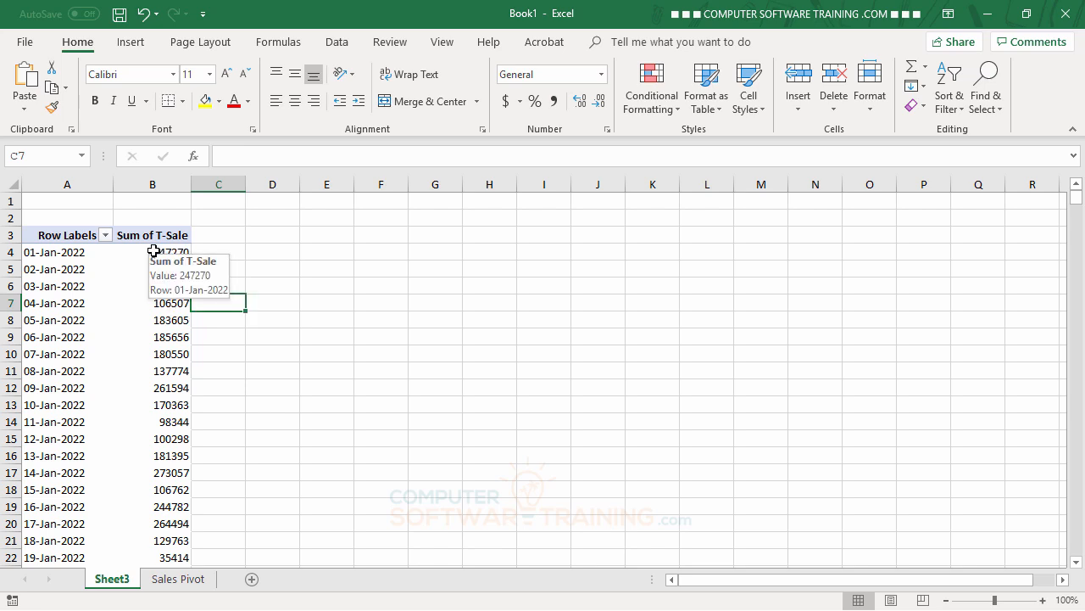
Add T-Sale to the Values area a second time and show that column as Running Total In with Order Date as base field.
{"action": "left_click", "coordinate": [153, 251]}
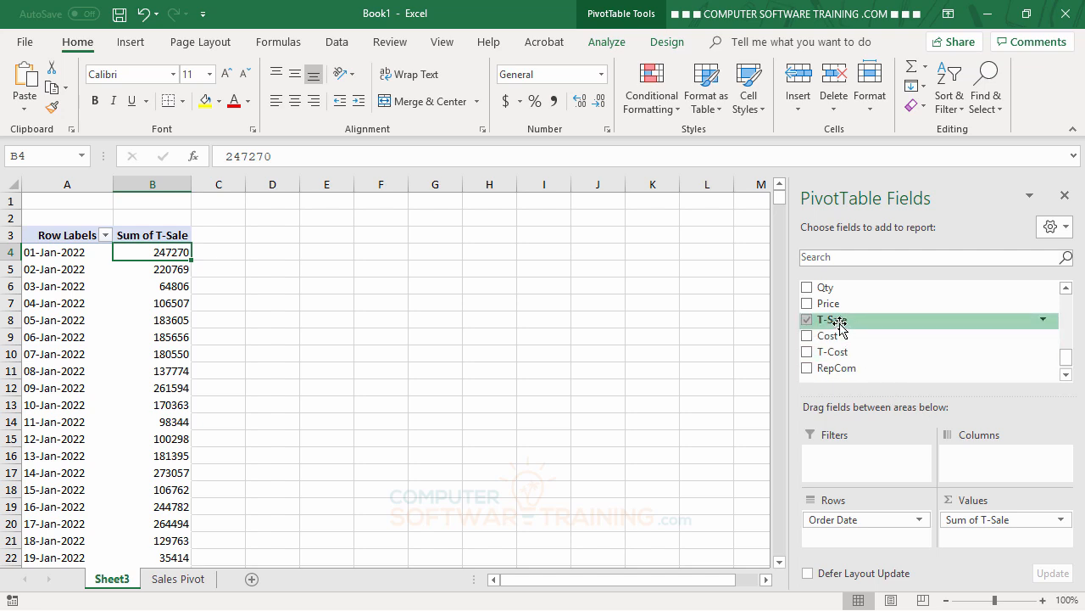
{"action": "mouse_move", "coordinate": [851, 321]}
{"action": "left_mouse_down"}
{"action": "mouse_move", "coordinate": [894, 356]}
{"action": "mouse_move", "coordinate": [984, 502]}
{"action": "mouse_move", "coordinate": [984, 536]}
{"action": "left_mouse_up"}
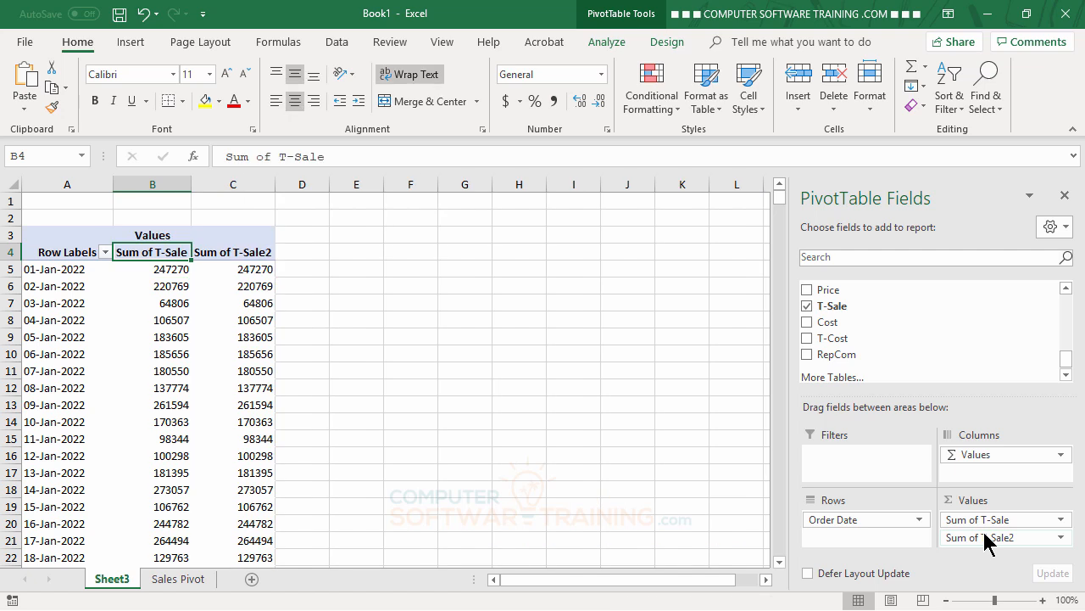
{"action": "double_click", "coordinate": [233, 252]}
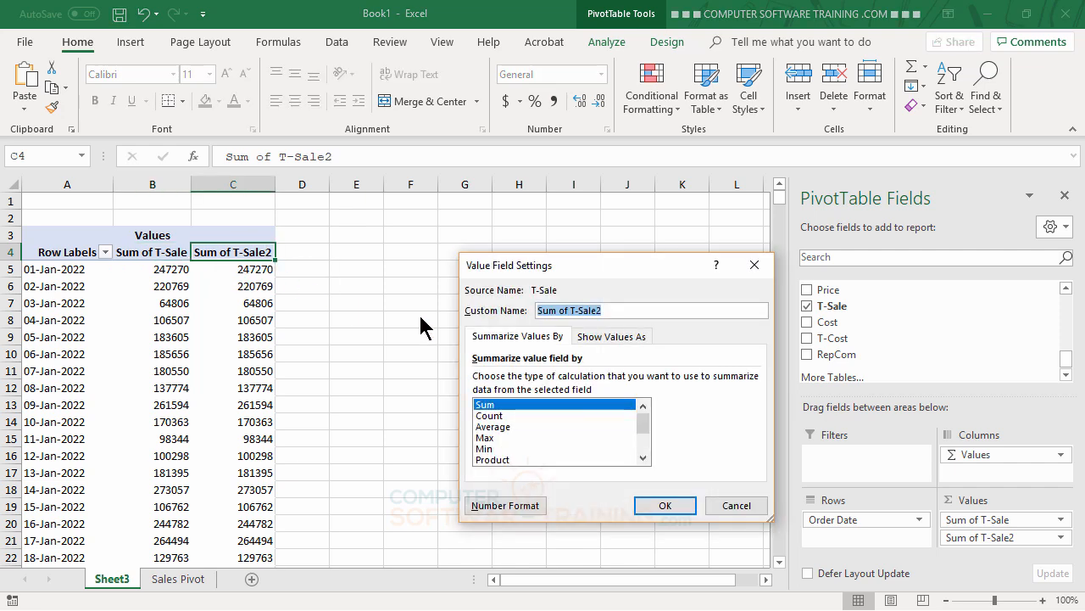
{"action": "left_click", "coordinate": [624, 337]}
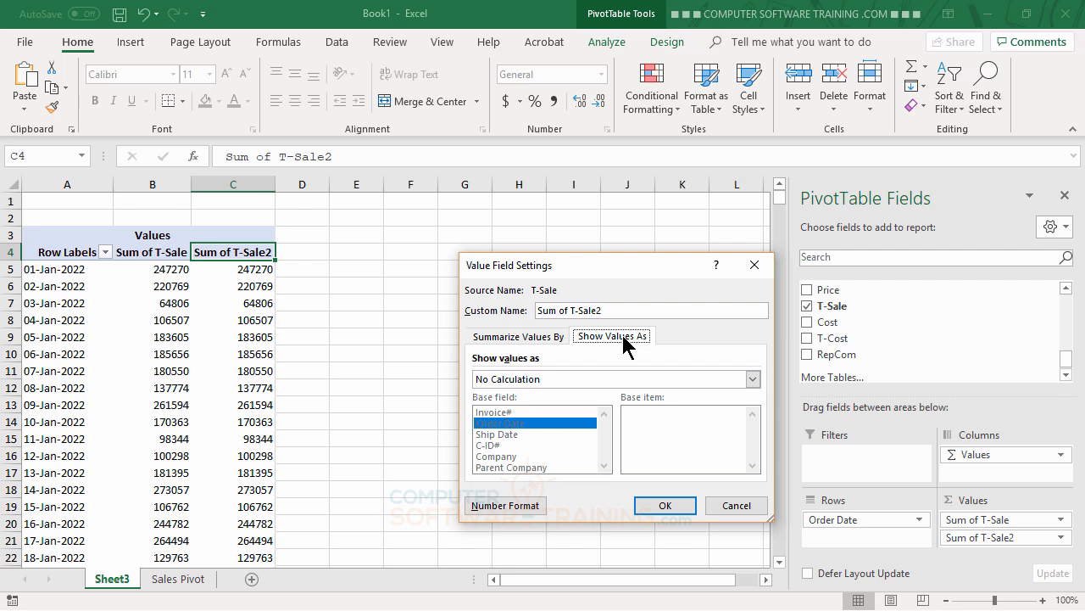
{"action": "left_click", "coordinate": [577, 379]}
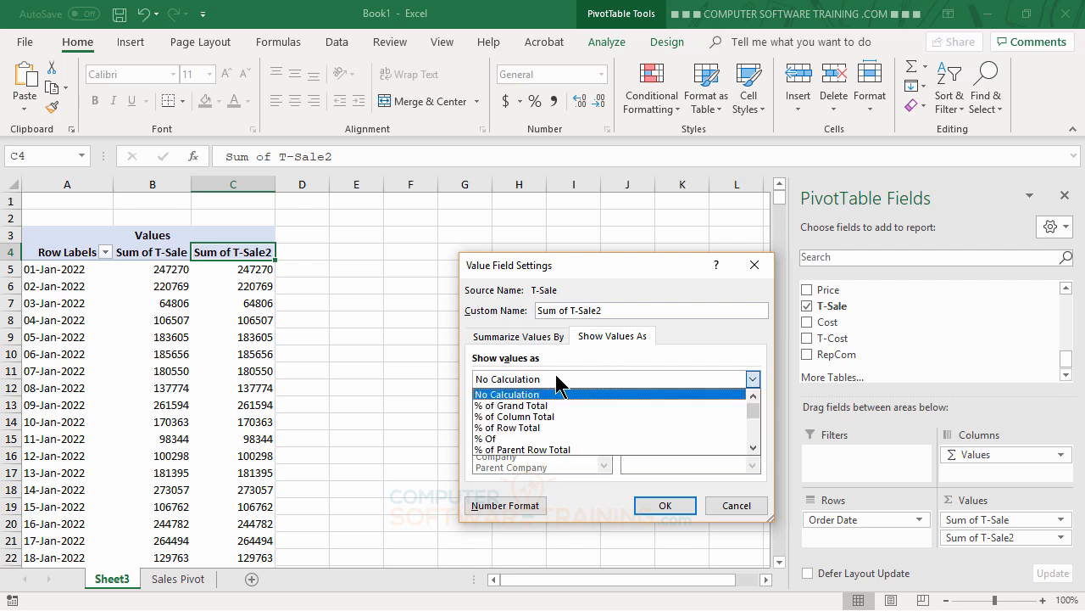
{"action": "left_click", "coordinate": [754, 448]}
{"action": "left_click", "coordinate": [753, 446]}
{"action": "left_click", "coordinate": [753, 446]}
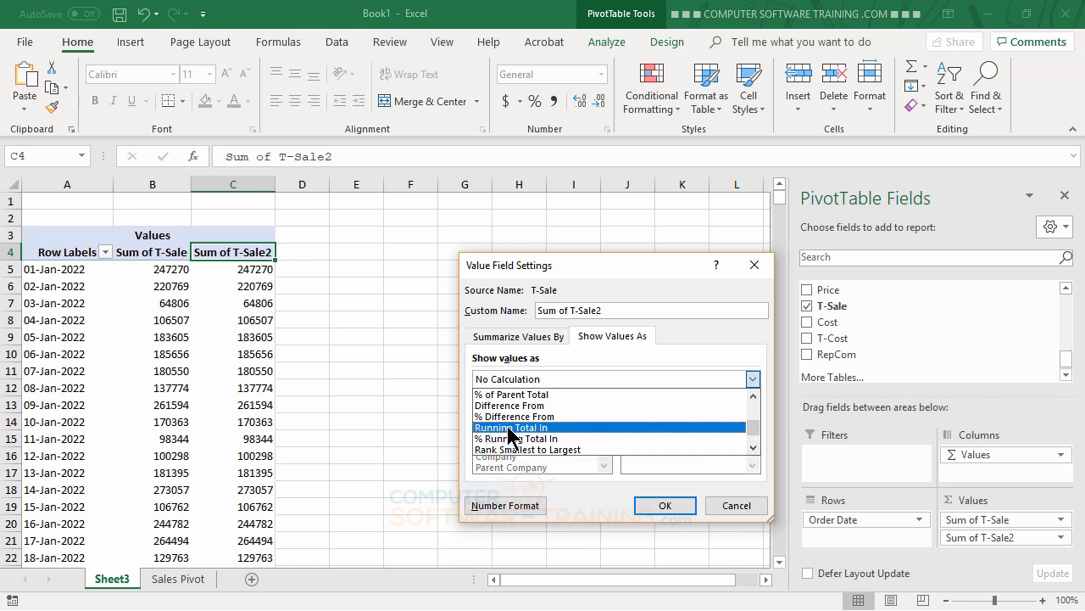
{"action": "left_click", "coordinate": [510, 429]}
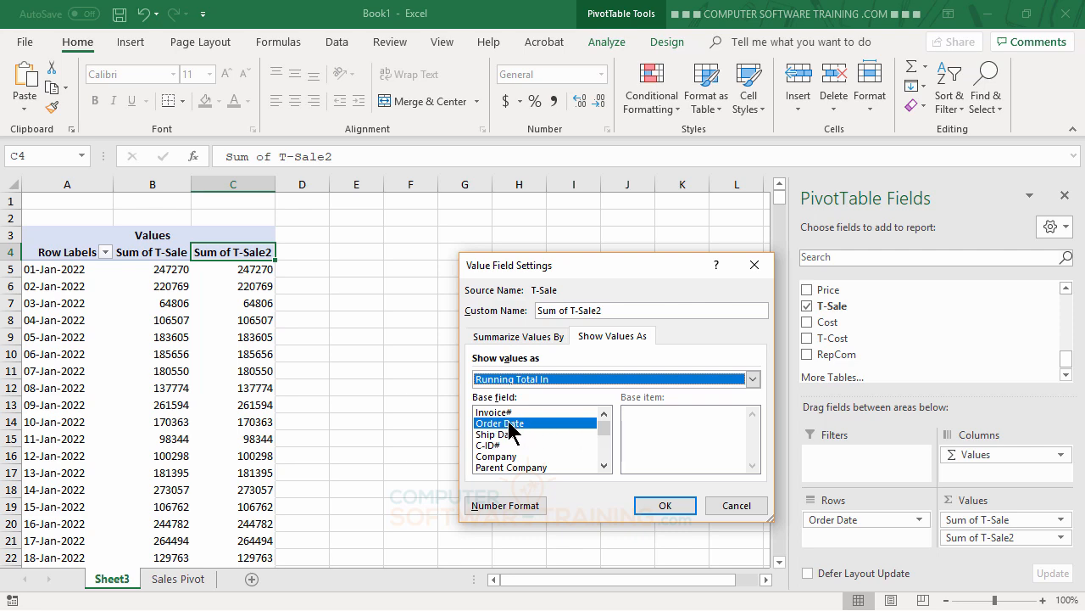
{"action": "left_click", "coordinate": [664, 507]}
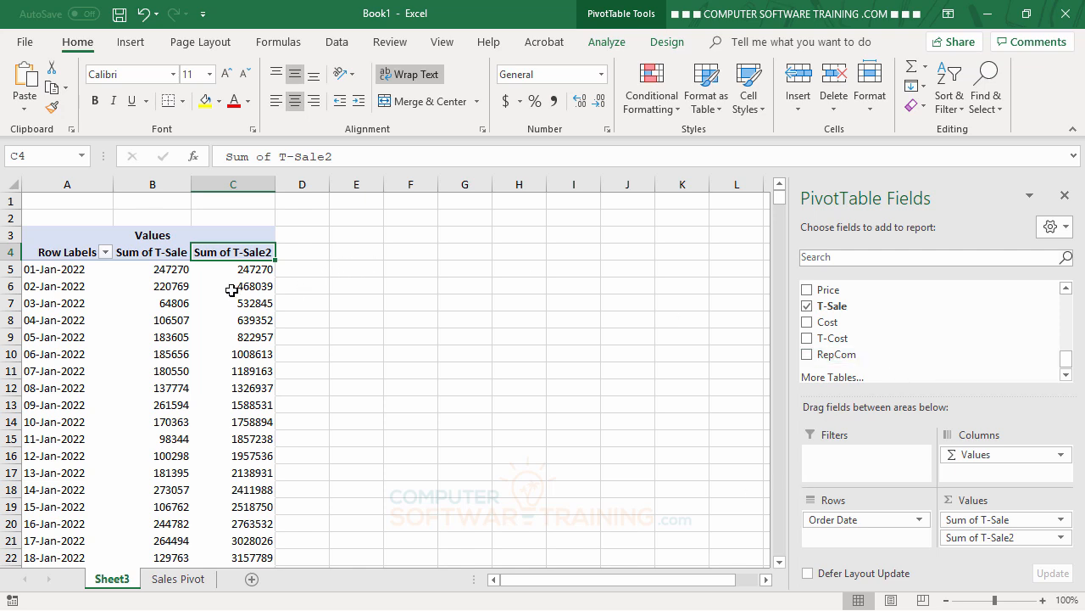
Compare the daily T-Sale sums of the first two and first three dates with the running total beside them.
{"action": "left_click", "coordinate": [164, 269]}
{"action": "left_click_drag", "start_coordinate": [164, 269], "coordinate": [162, 279]}
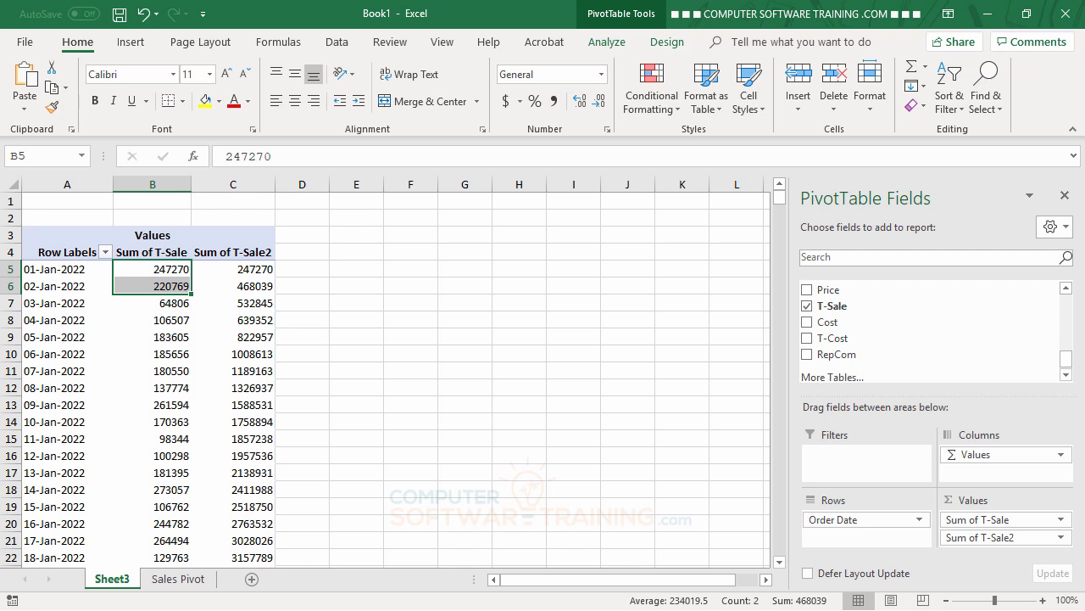
{"action": "left_click", "coordinate": [251, 287]}
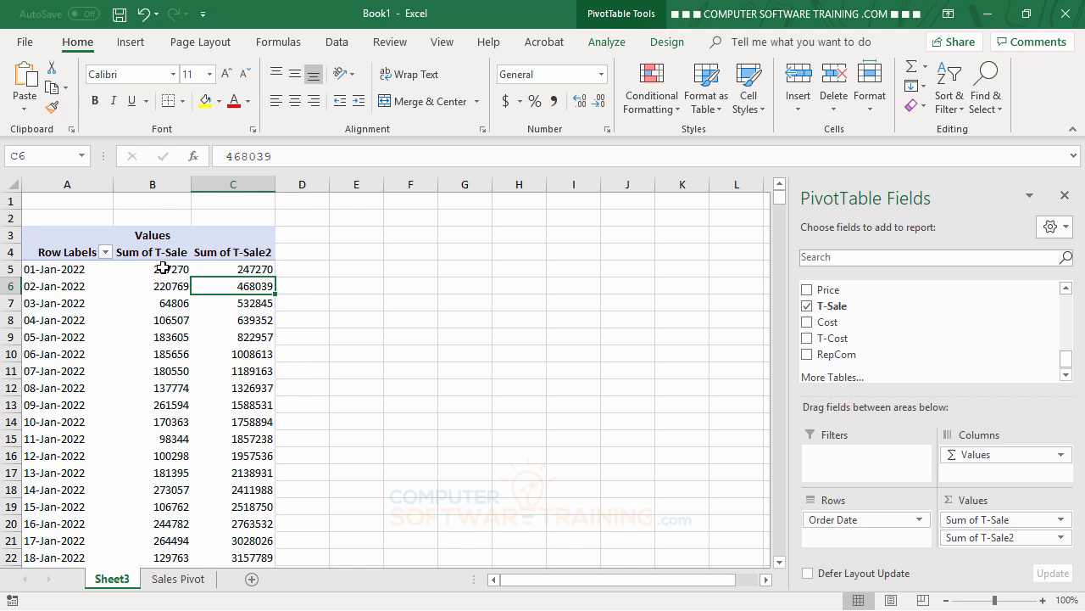
{"action": "left_click_drag", "start_coordinate": [160, 268], "coordinate": [169, 302]}
{"action": "left_click", "coordinate": [265, 307]}
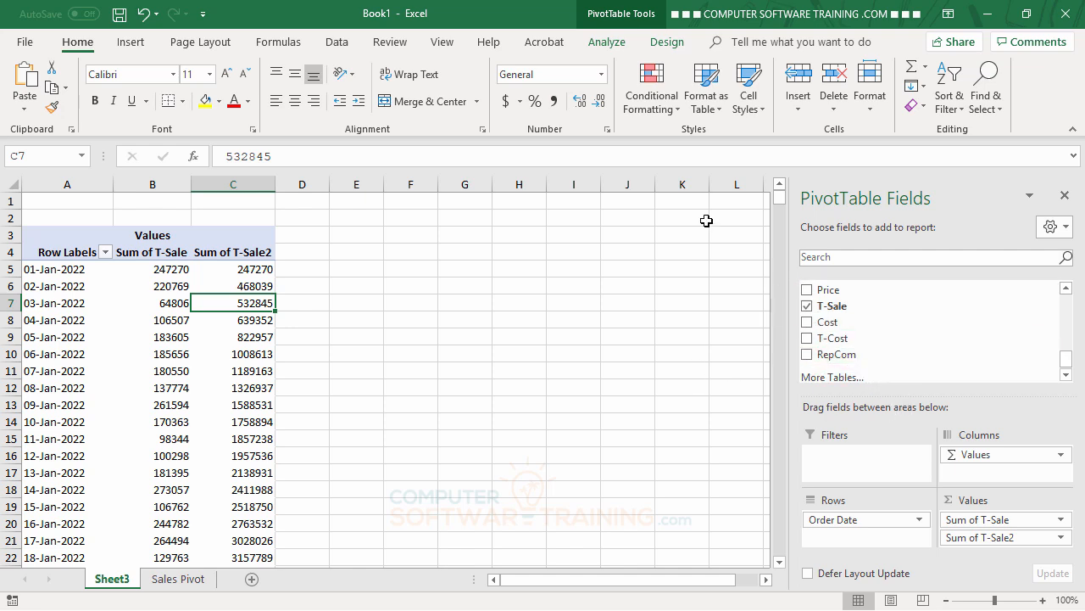
Insert a calculated field named PR with the formula ='T-Sale'-'T-Cost' into the PivotTable.
{"action": "left_click", "coordinate": [608, 42]}
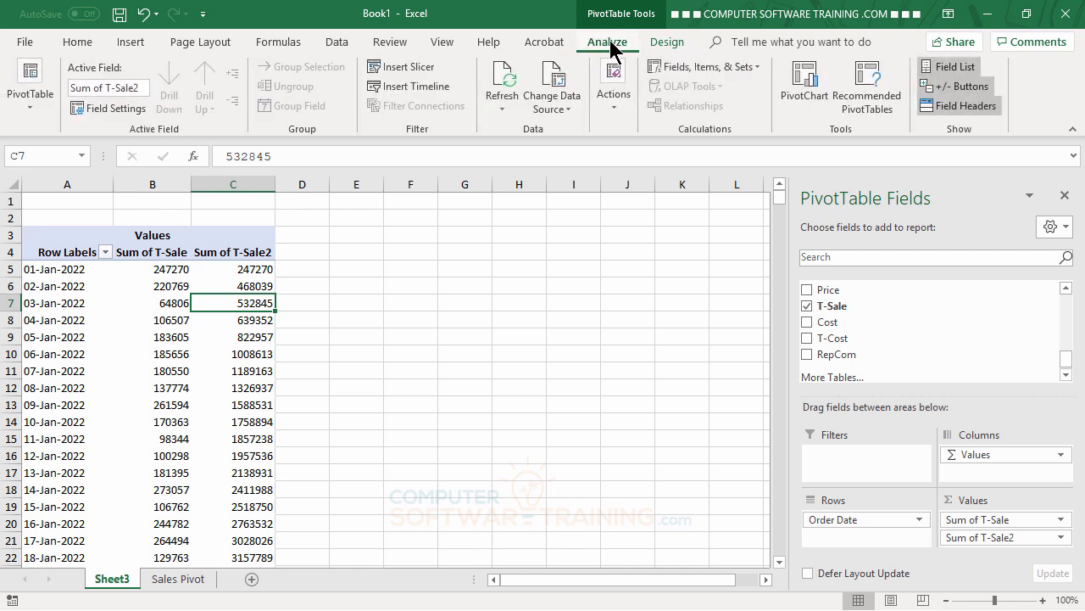
{"action": "left_click", "coordinate": [679, 74]}
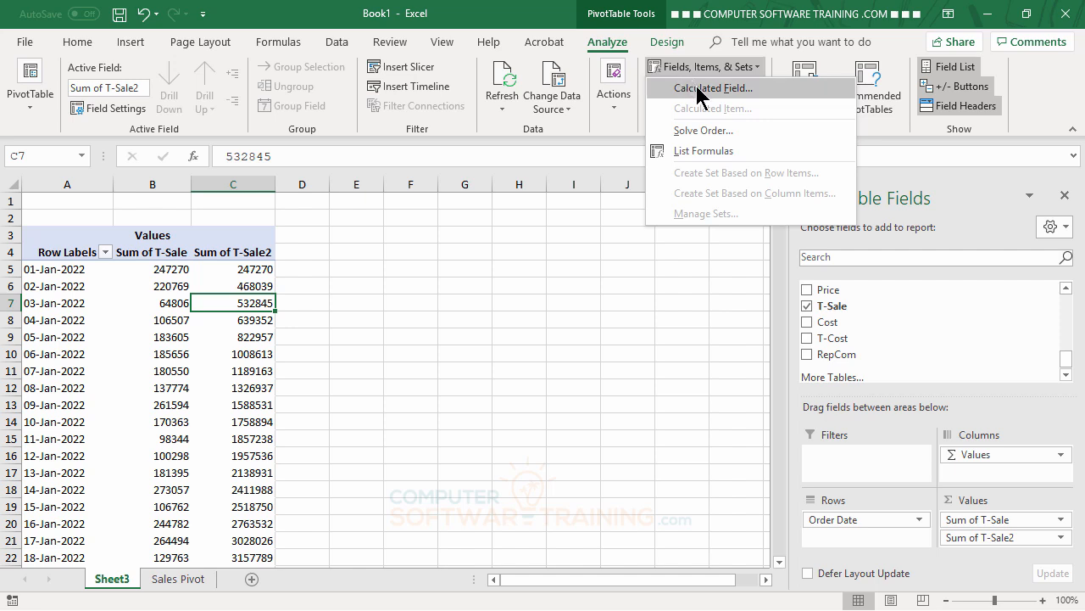
{"action": "left_click", "coordinate": [699, 92]}
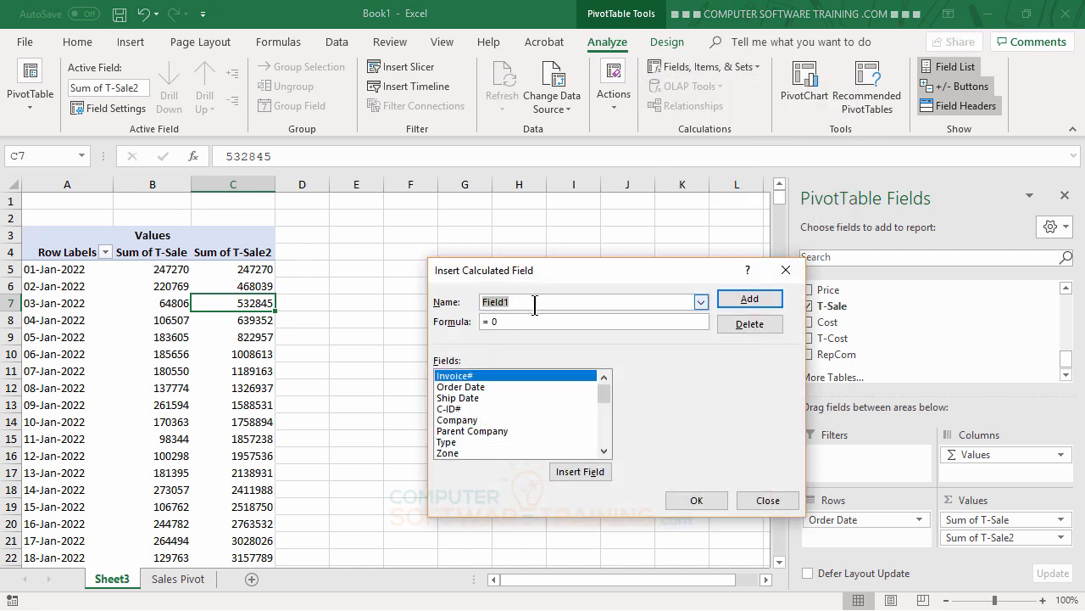
{"action": "type", "text": "PR"}
{"action": "key", "text": "Tab"}
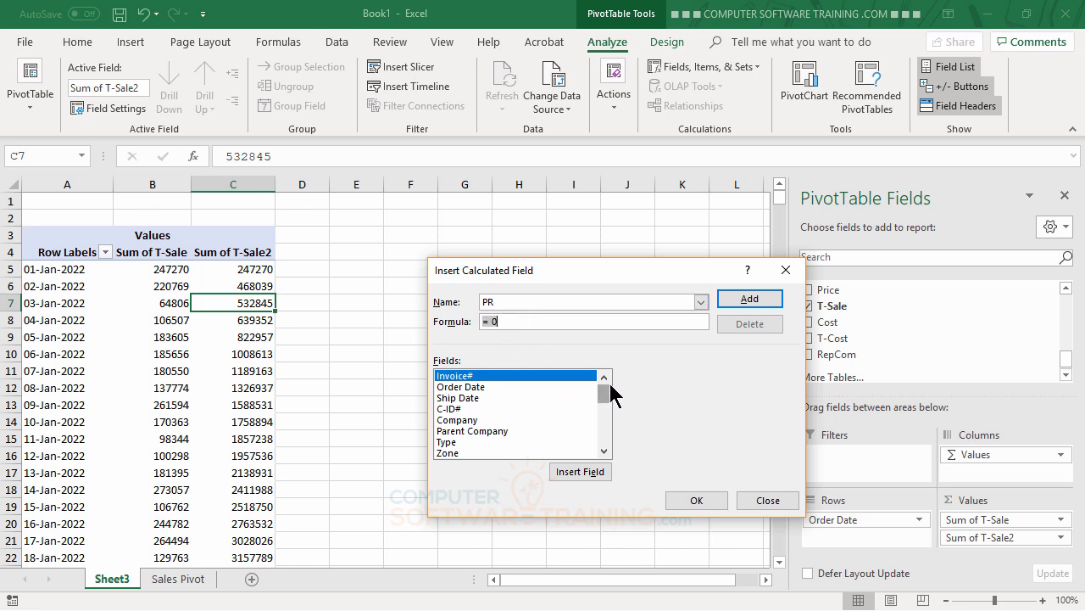
{"action": "left_click_drag", "start_coordinate": [606, 390], "coordinate": [599, 442]}
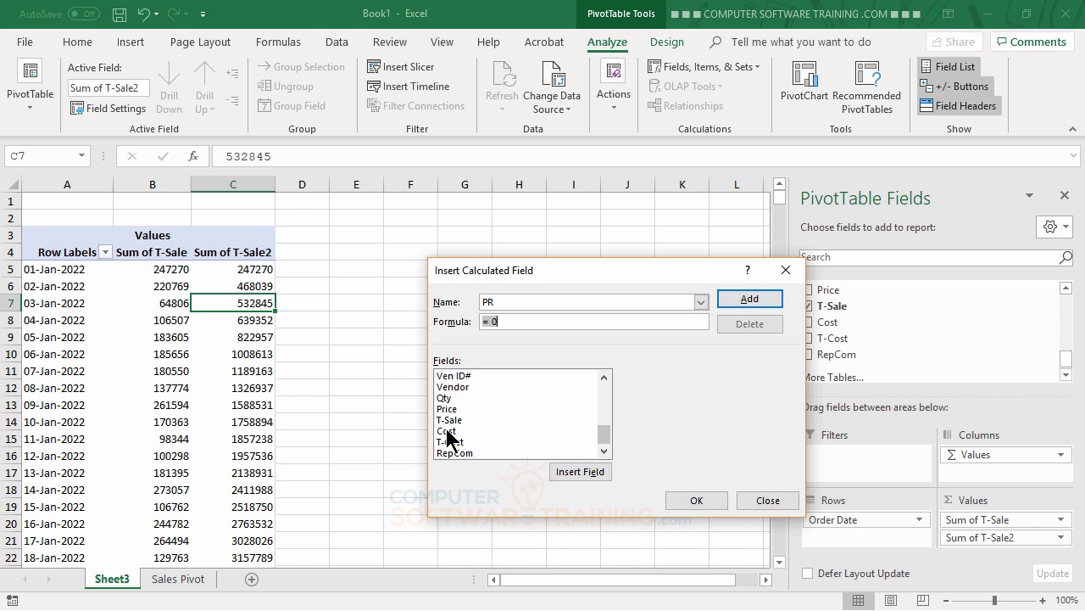
{"action": "double_click", "coordinate": [447, 420]}
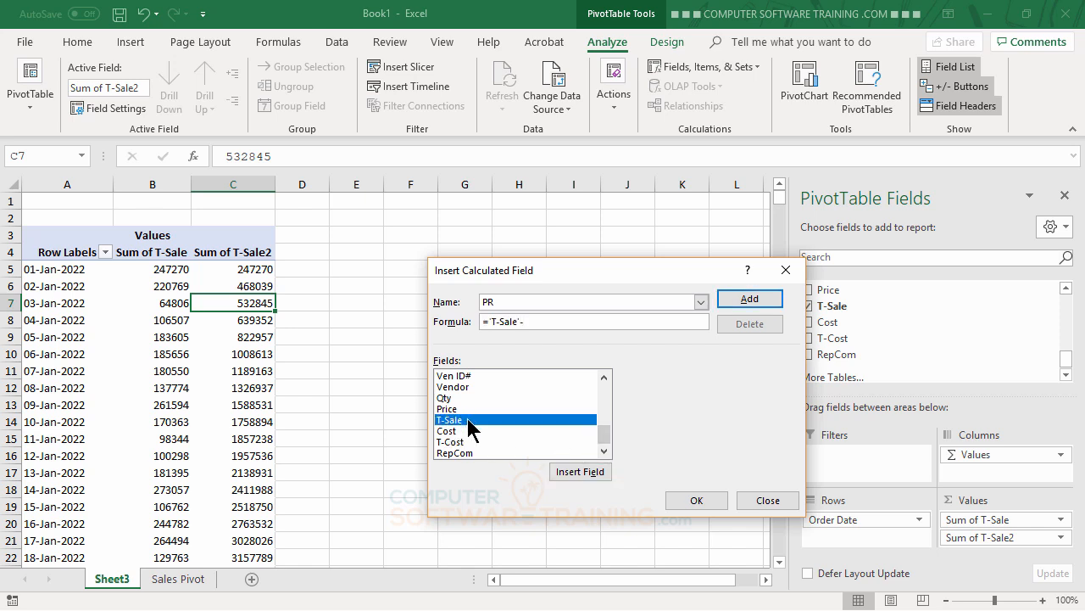
{"action": "left_click", "coordinate": [462, 443]}
{"action": "double_click", "coordinate": [462, 442]}
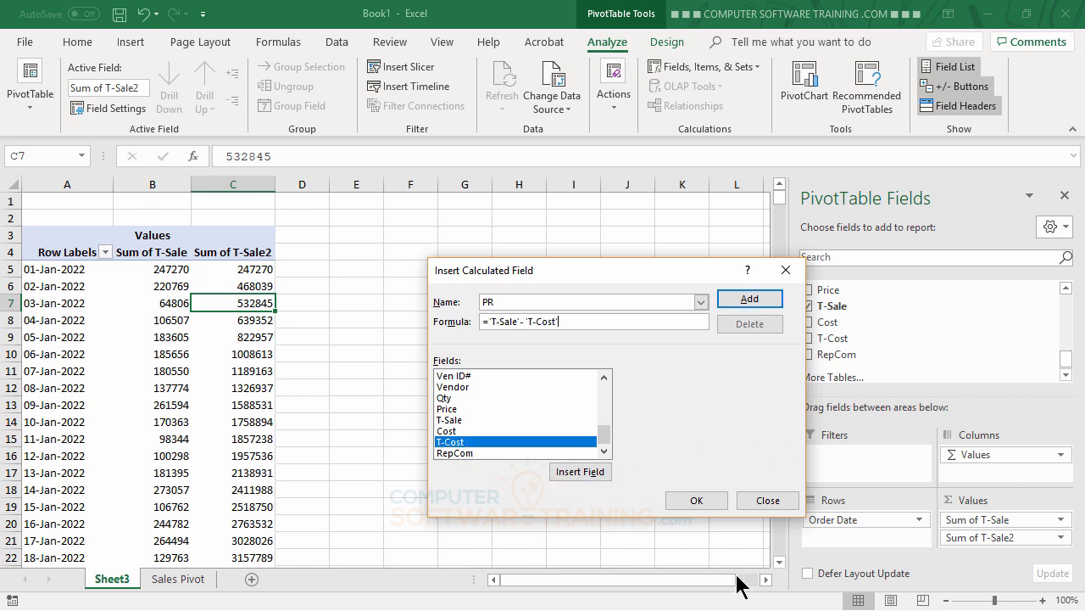
{"action": "left_click", "coordinate": [688, 501]}
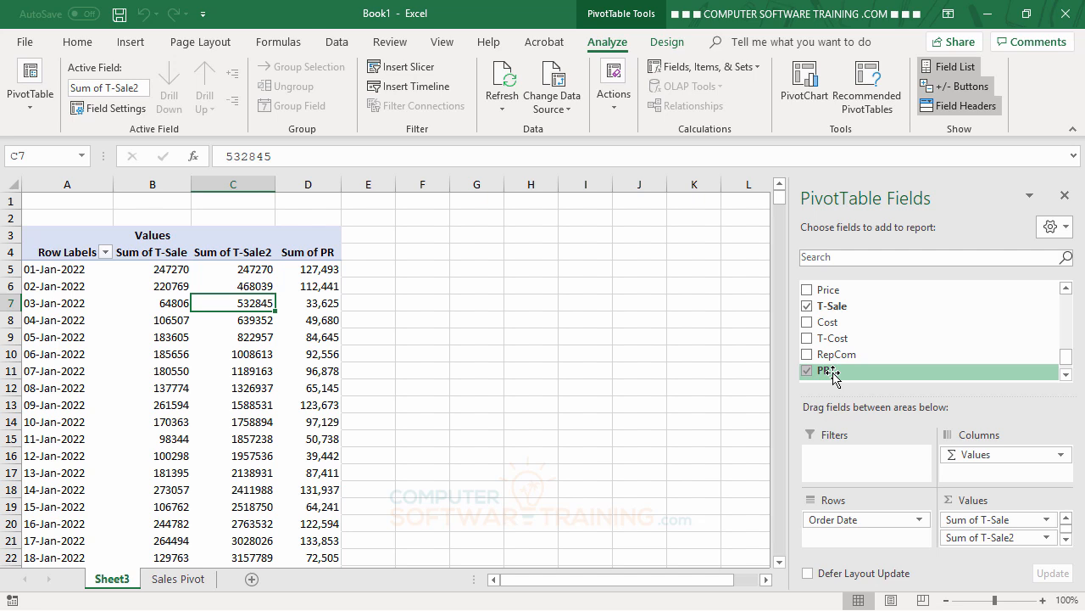
Add PR to the Values area a second time, enlarge the areas section, and order Sum of PR2 after Sum of PR.
{"action": "left_click_drag", "start_coordinate": [831, 378], "coordinate": [1002, 550]}
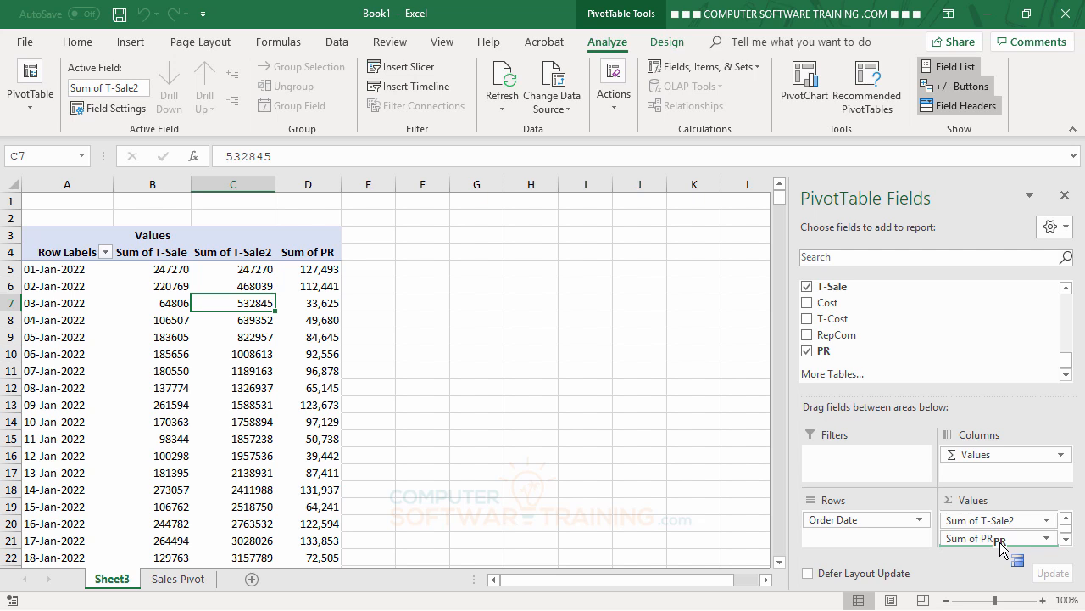
{"action": "left_click_drag", "start_coordinate": [999, 542], "coordinate": [1000, 543]}
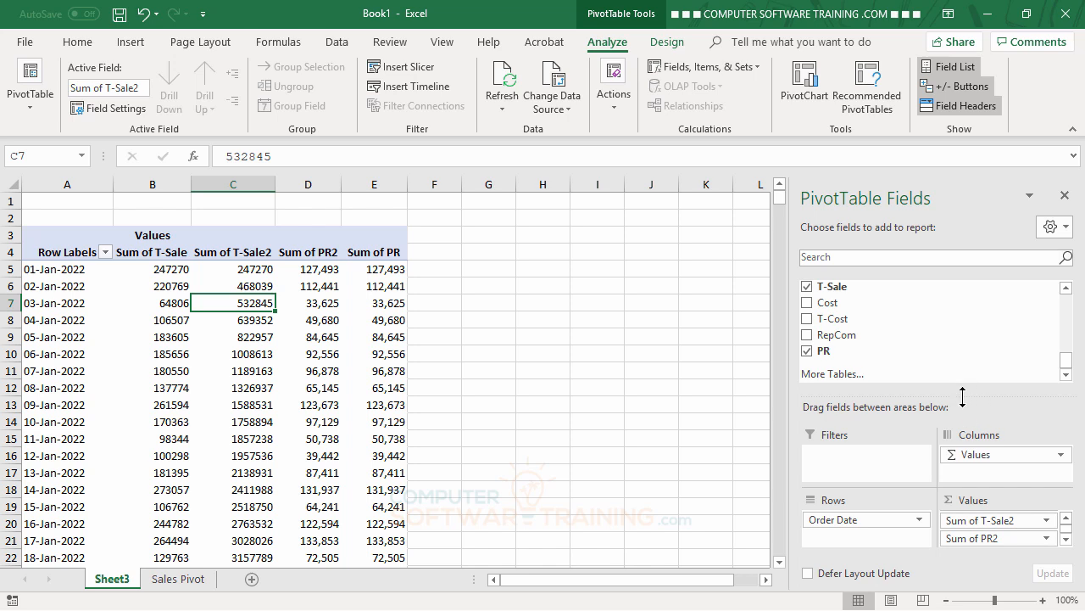
{"action": "left_click_drag", "start_coordinate": [966, 392], "coordinate": [961, 322]}
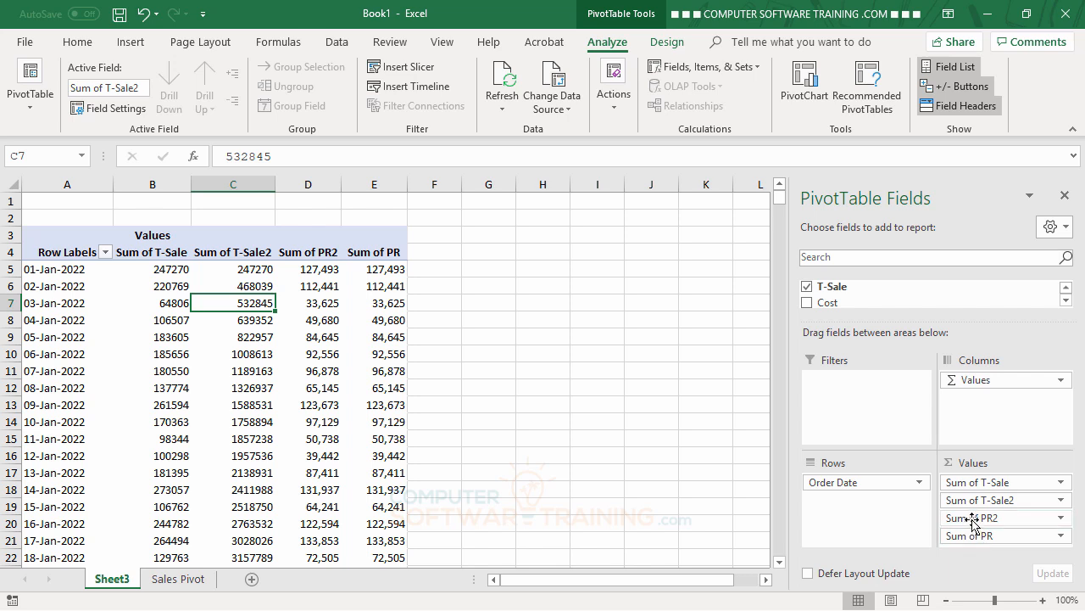
{"action": "left_click_drag", "start_coordinate": [973, 522], "coordinate": [976, 545]}
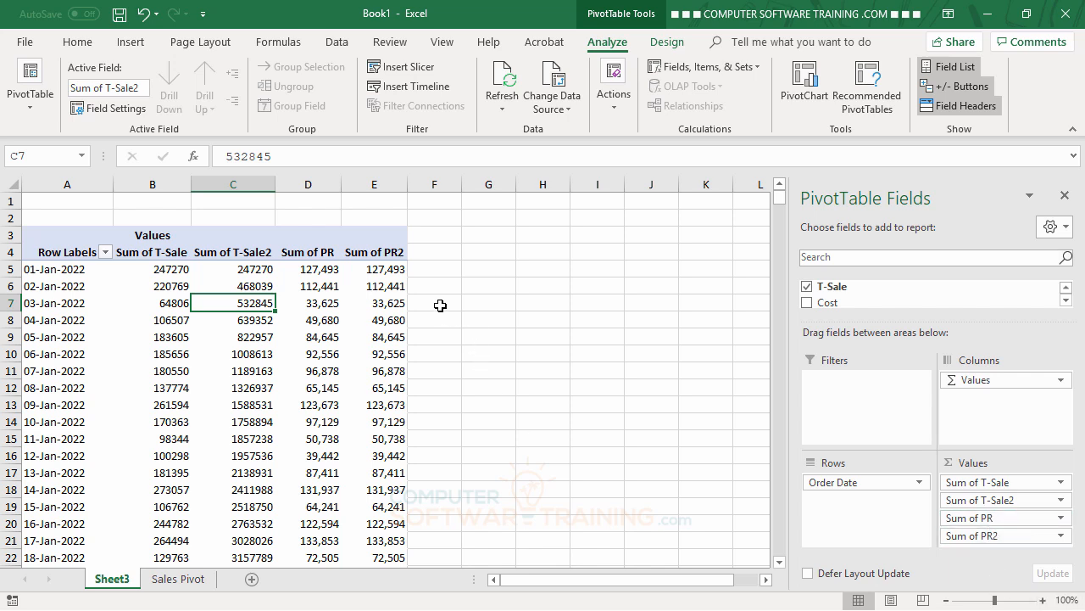
Show Sum of PR2 as Running Total In with Order Date as base field and check it against the first three daily PR sums.
{"action": "left_click", "coordinate": [372, 254]}
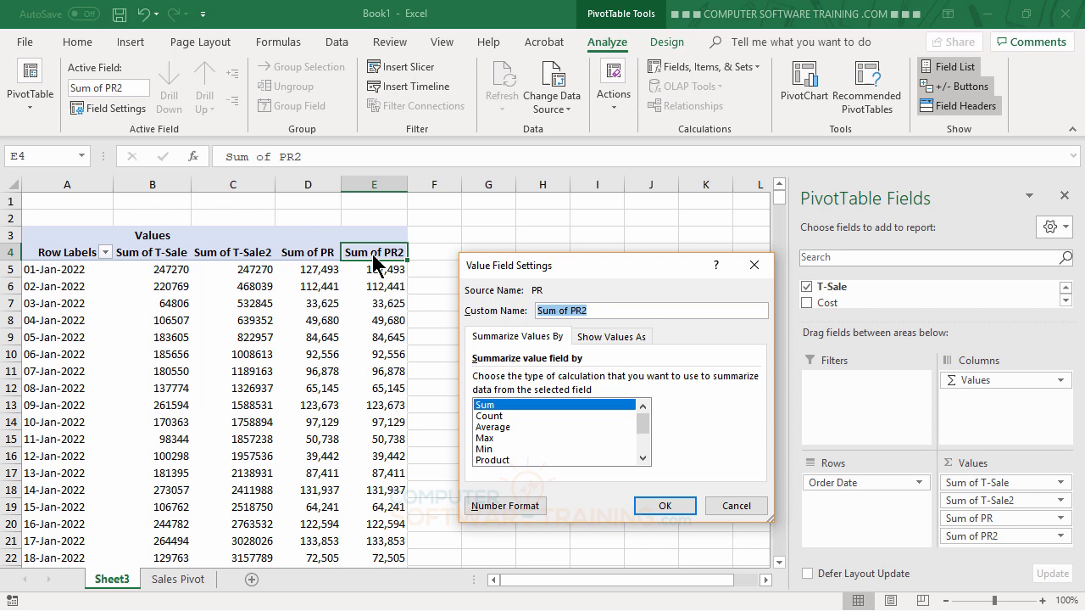
{"action": "left_click", "coordinate": [625, 333]}
{"action": "left_click", "coordinate": [696, 381]}
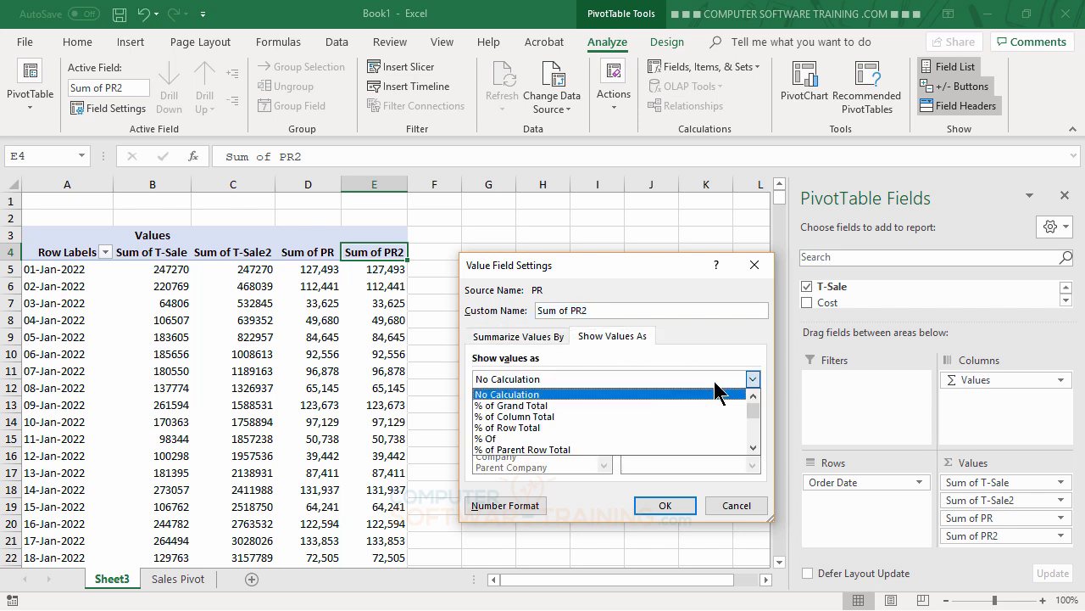
{"action": "left_click", "coordinate": [753, 449]}
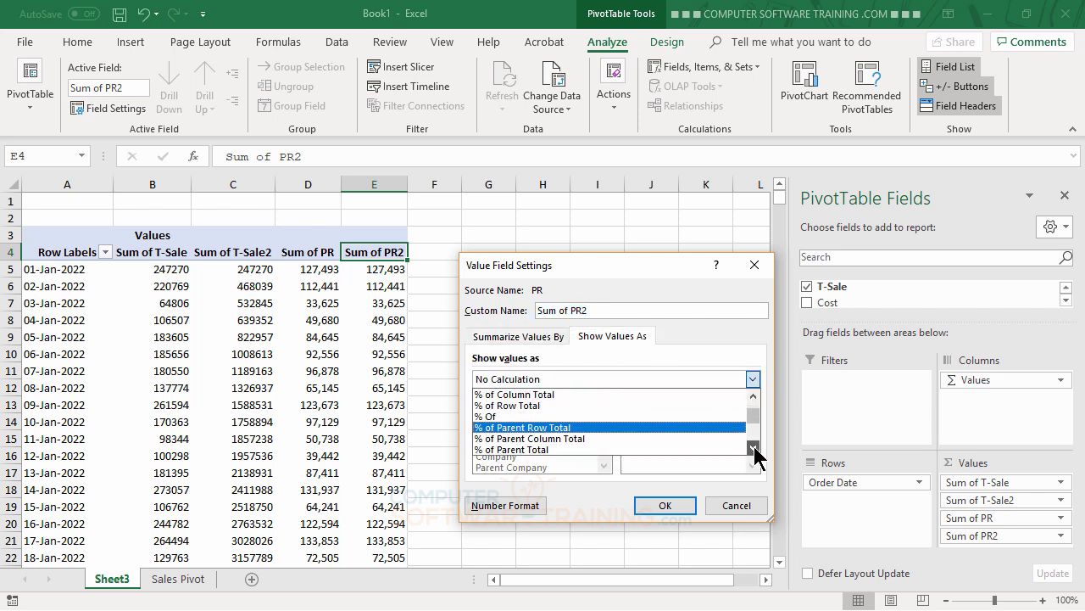
{"action": "left_click", "coordinate": [753, 448]}
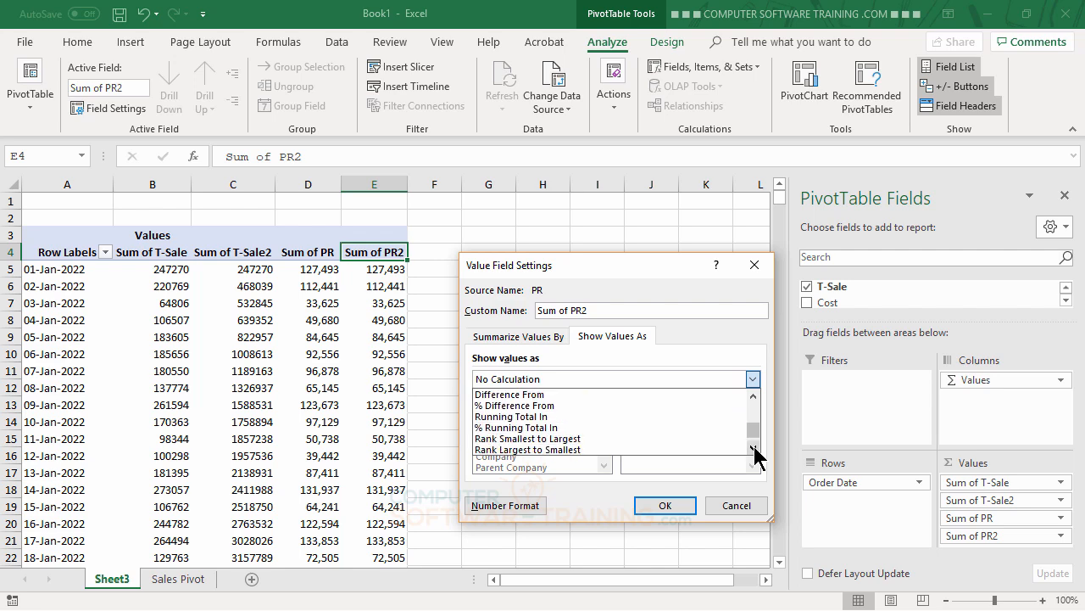
{"action": "left_click", "coordinate": [517, 416]}
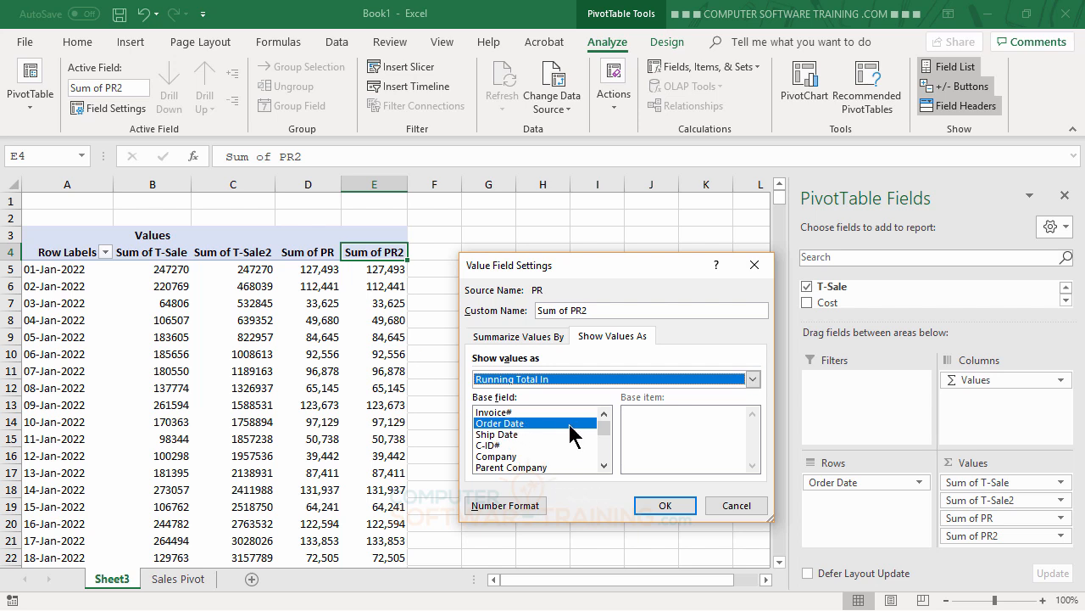
{"action": "left_click", "coordinate": [670, 507]}
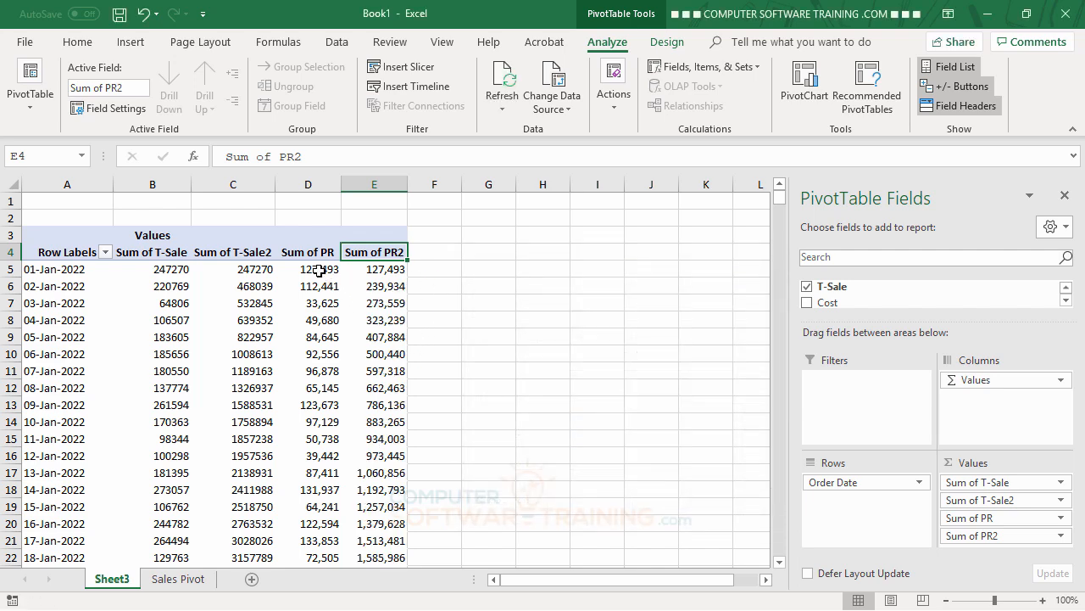
{"action": "left_click_drag", "start_coordinate": [322, 269], "coordinate": [319, 303]}
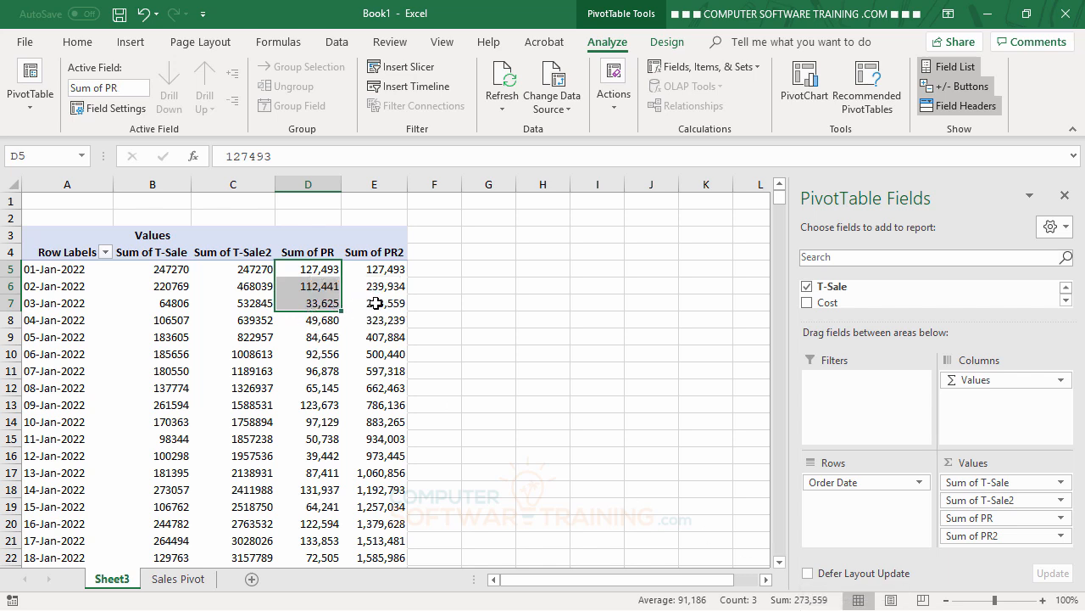
{"action": "left_click", "coordinate": [327, 302]}
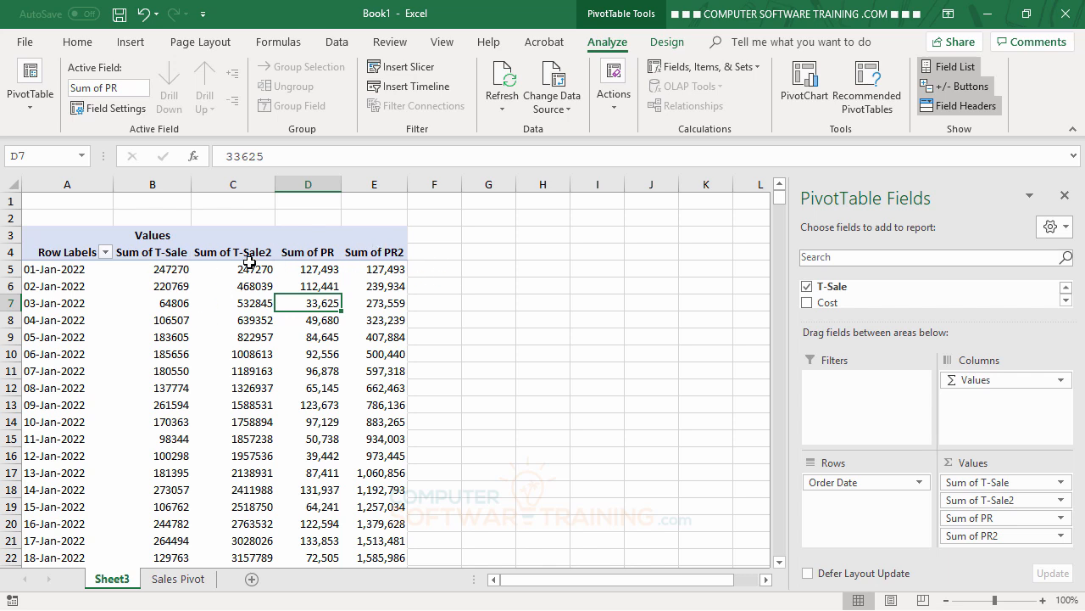
Rename the Sum of T-Sale column to Revenue and format it as Number with 0 decimal places and the 1000 separator.
{"action": "double_click", "coordinate": [162, 252]}
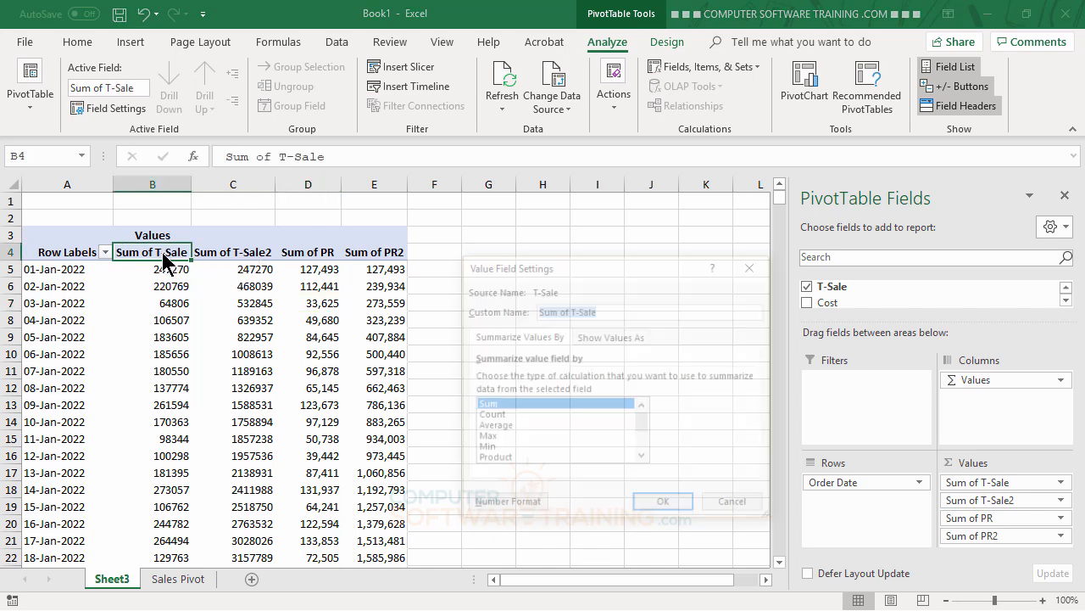
{"action": "type", "text": "Revenue"}
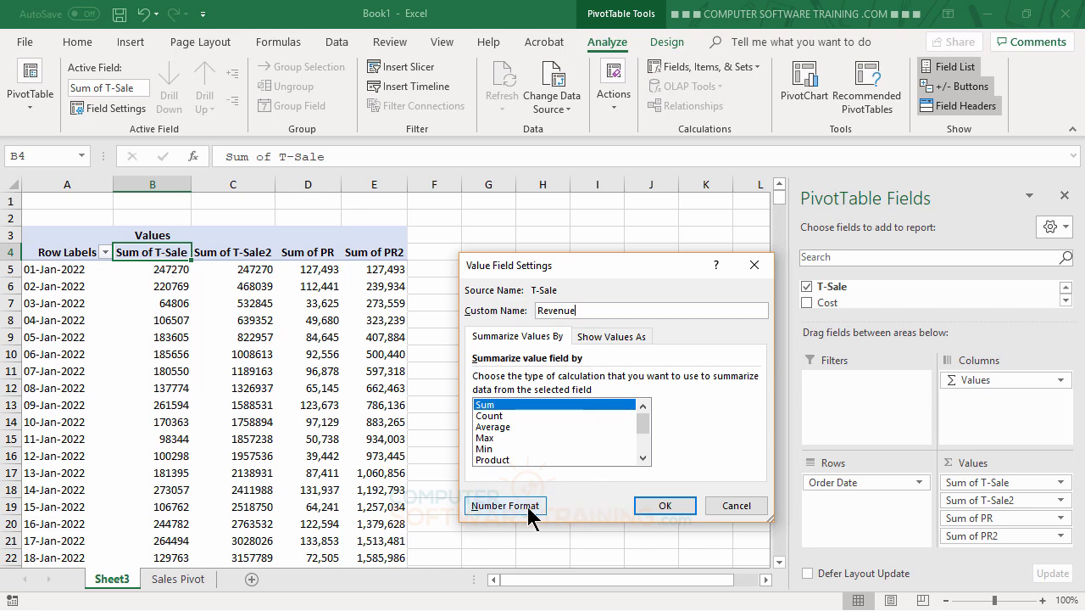
{"action": "left_click", "coordinate": [506, 505]}
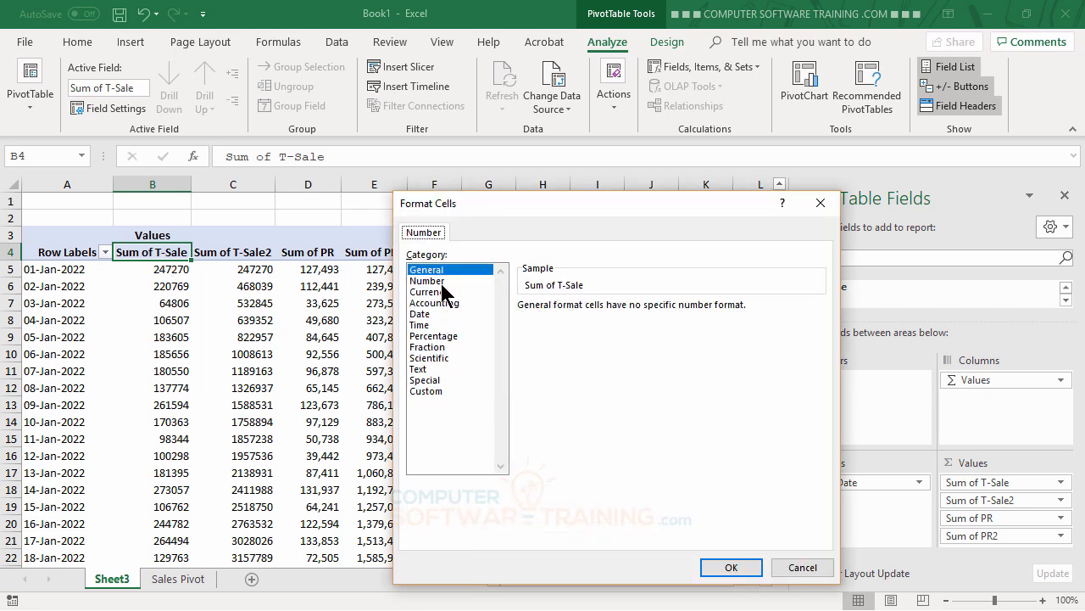
{"action": "left_click", "coordinate": [441, 283]}
{"action": "left_click", "coordinate": [525, 327]}
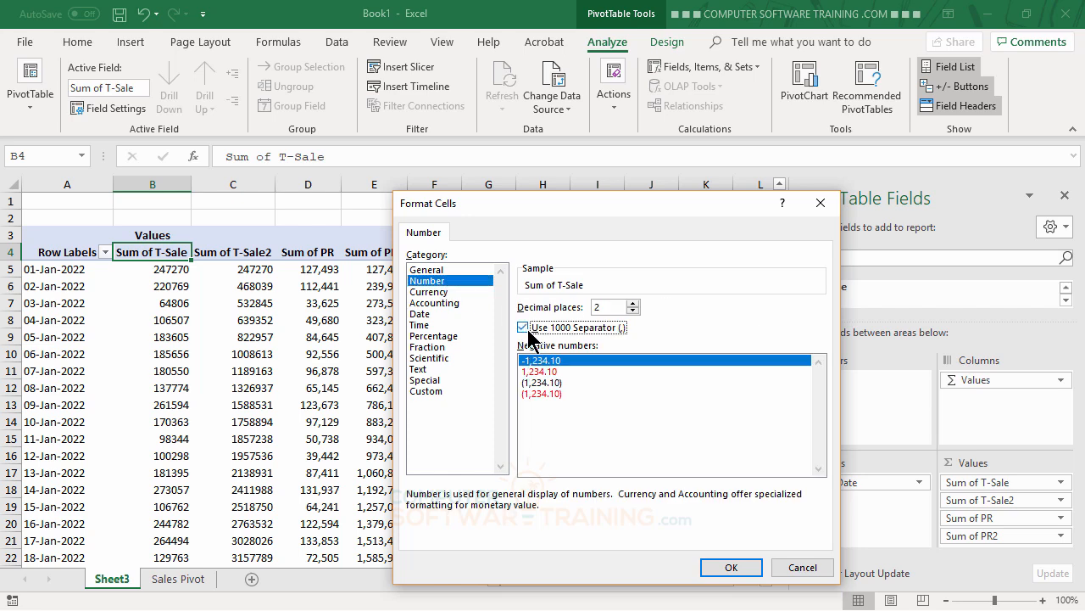
{"action": "left_click", "coordinate": [632, 311]}
{"action": "left_click", "coordinate": [633, 311]}
{"action": "left_click", "coordinate": [727, 568]}
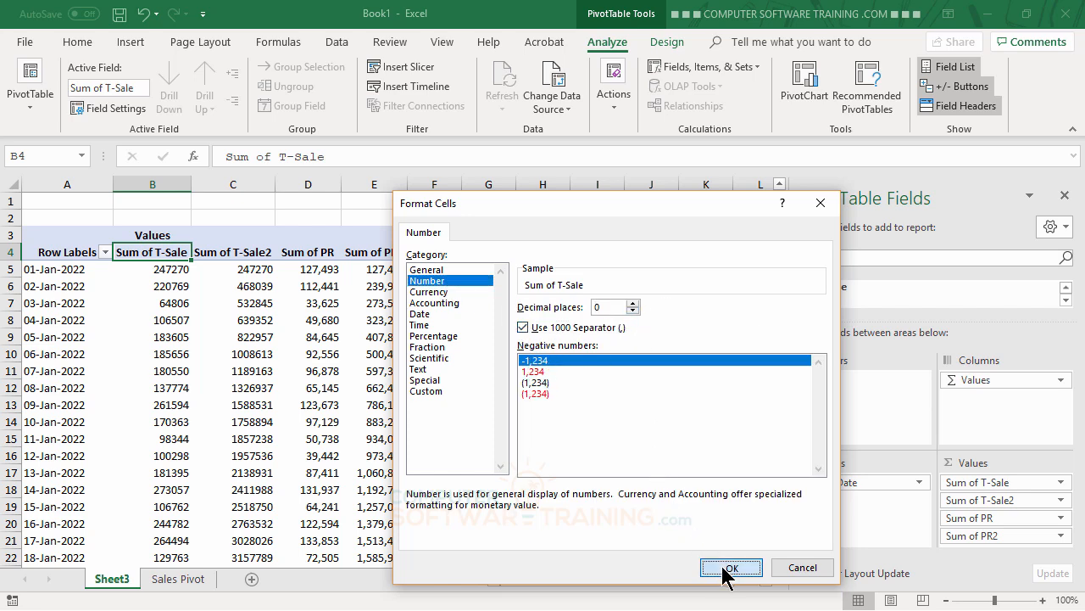
{"action": "left_click", "coordinate": [683, 512]}
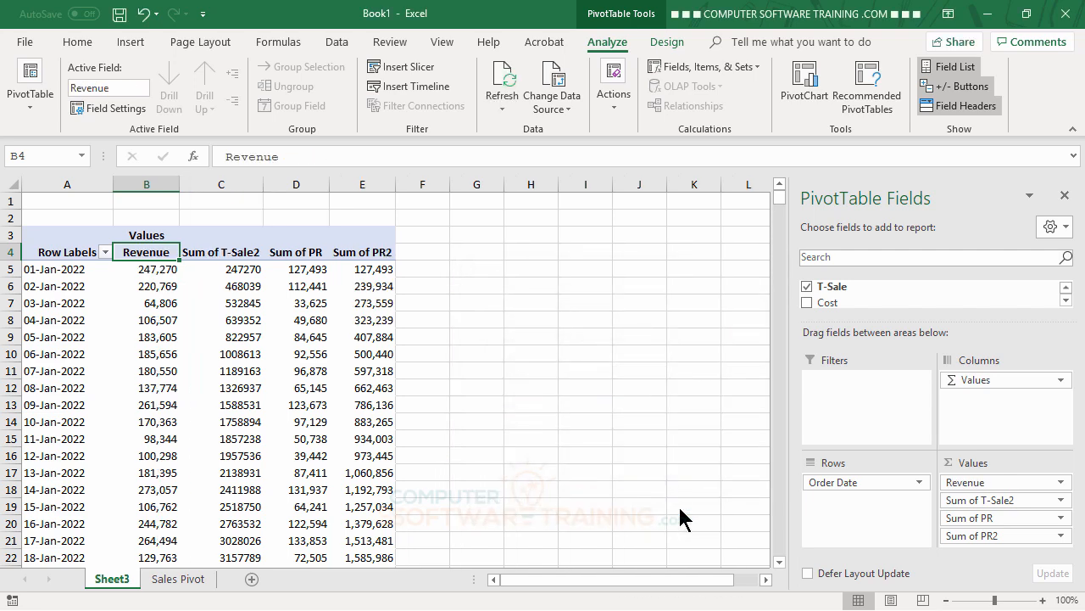
Rename the Sum of T-Sale2 column to RR and format it as Number with 0 decimal places and the 1000 separator.
{"action": "double_click", "coordinate": [222, 251]}
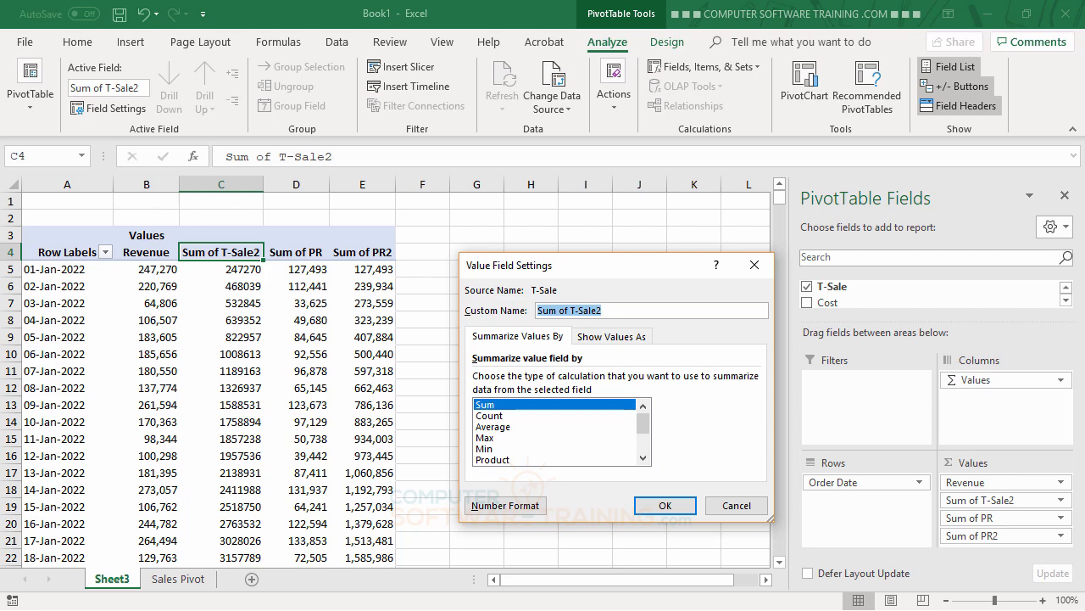
{"action": "type", "text": "RR"}
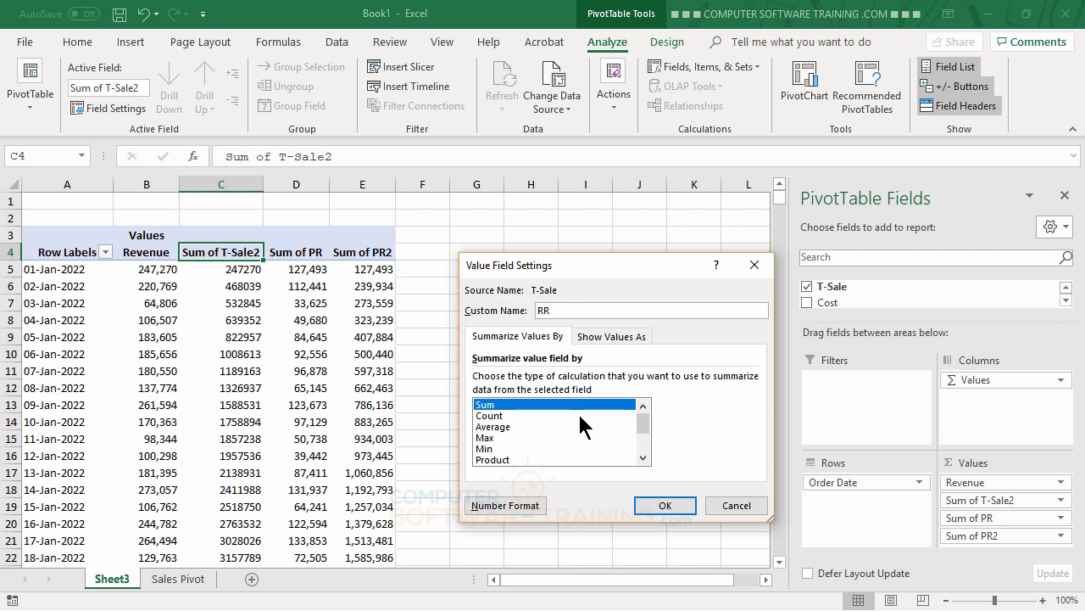
{"action": "left_click", "coordinate": [506, 505]}
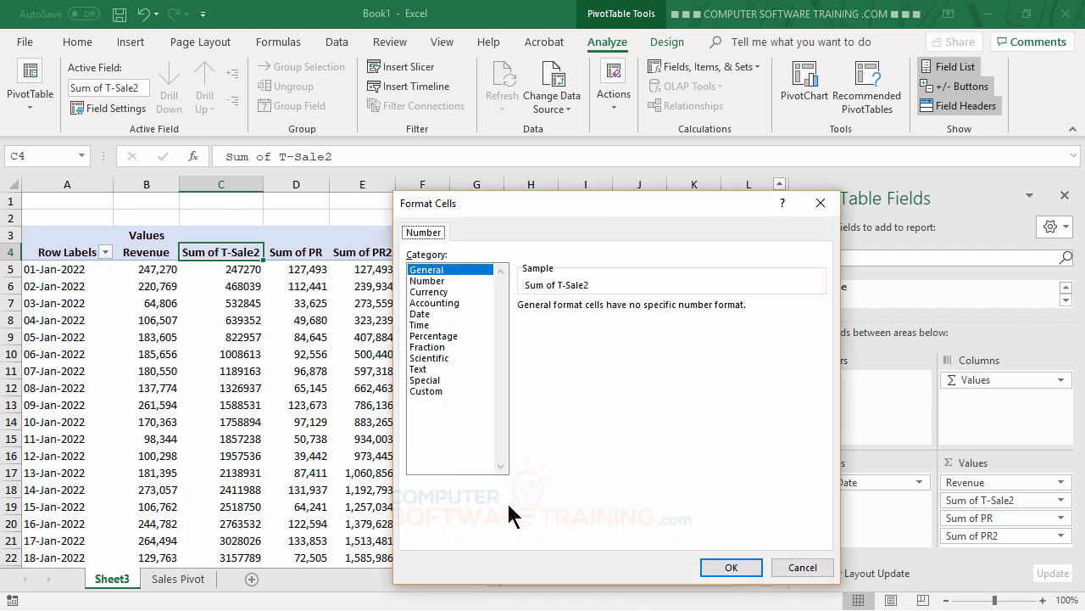
{"action": "left_click", "coordinate": [434, 280]}
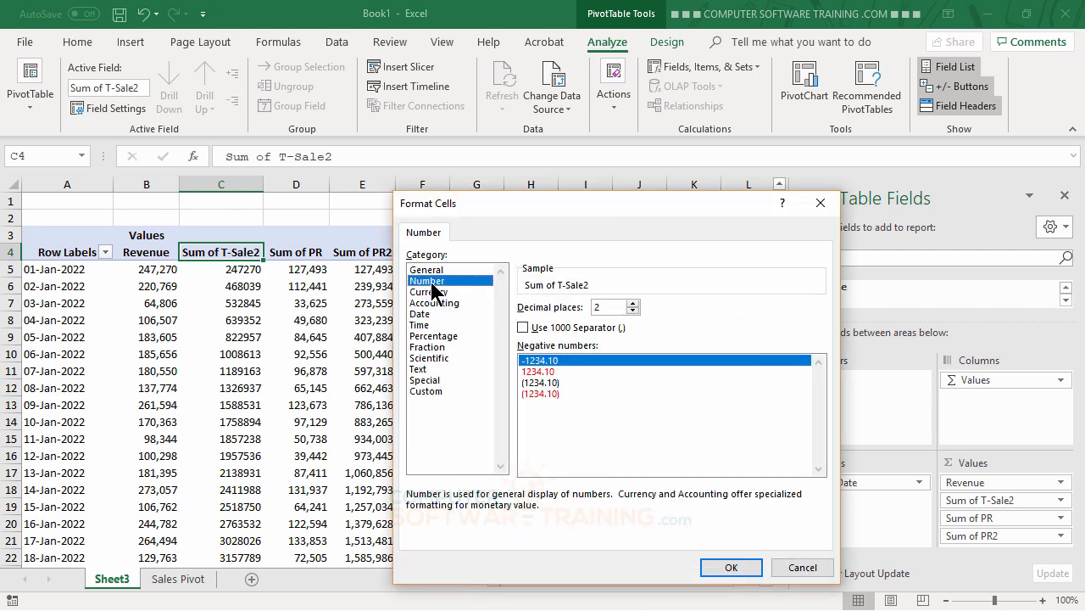
{"action": "left_click", "coordinate": [633, 311]}
{"action": "left_click", "coordinate": [633, 312]}
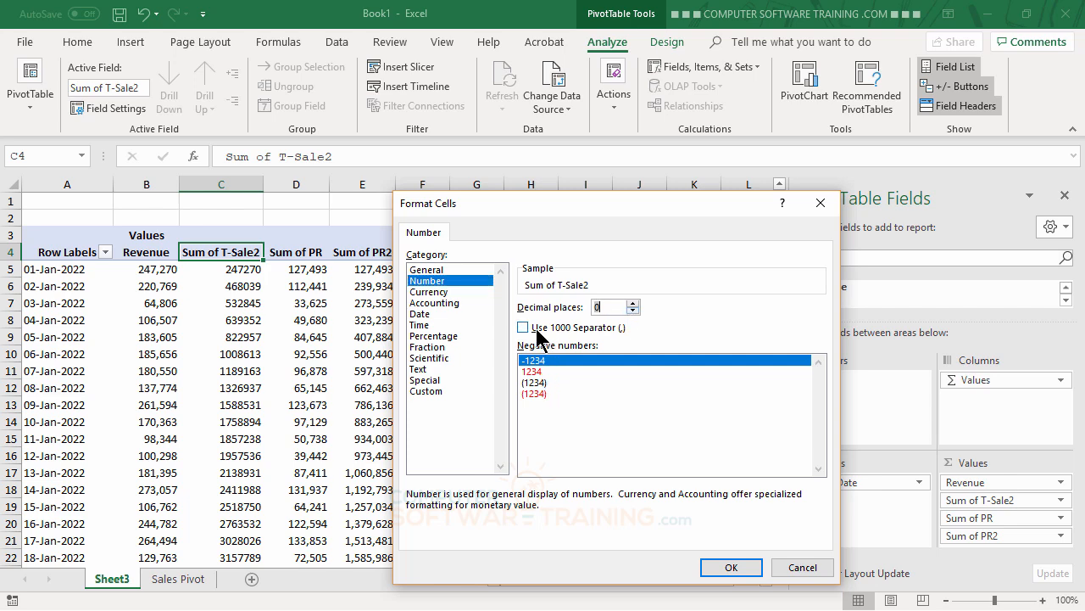
{"action": "left_click", "coordinate": [523, 328]}
{"action": "left_click", "coordinate": [729, 568]}
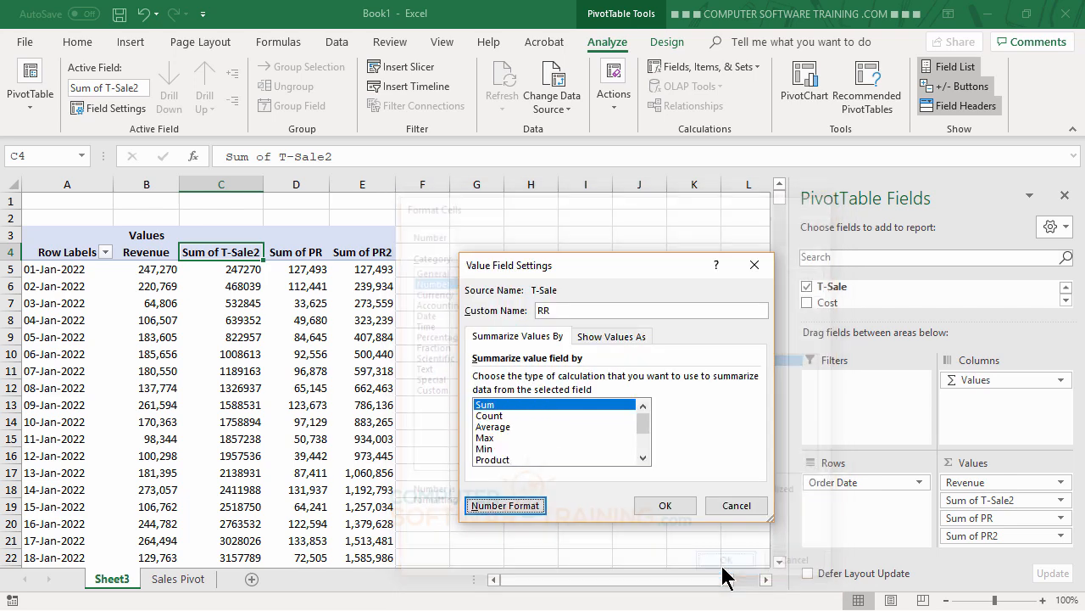
{"action": "left_click", "coordinate": [659, 505]}
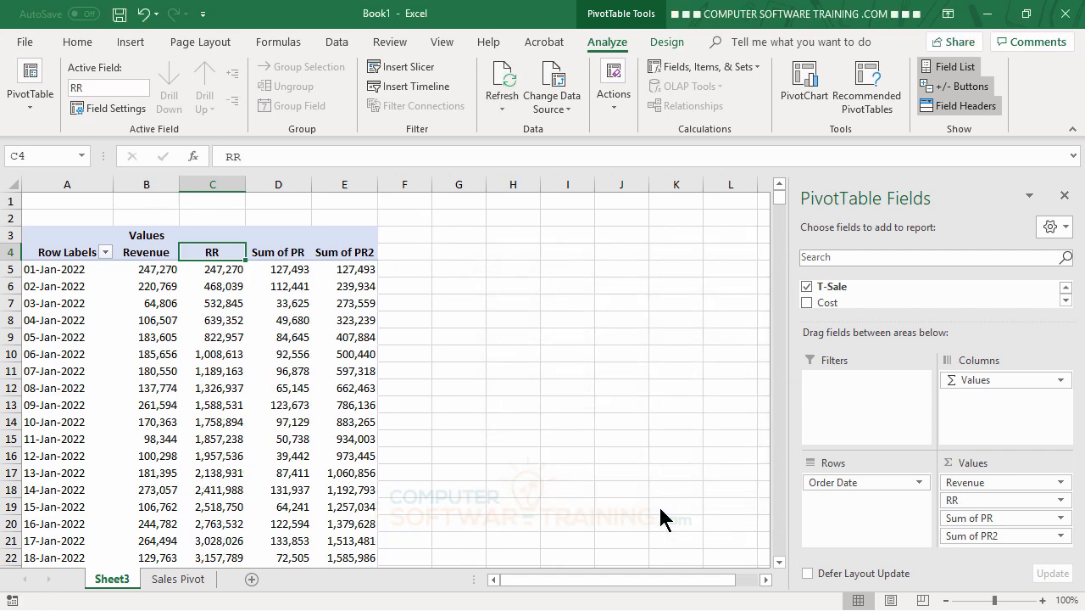
Rename the Sum of PR column to Profit, with the Number format at 0 decimal places and the 1000 separator.
{"action": "double_click", "coordinate": [284, 254]}
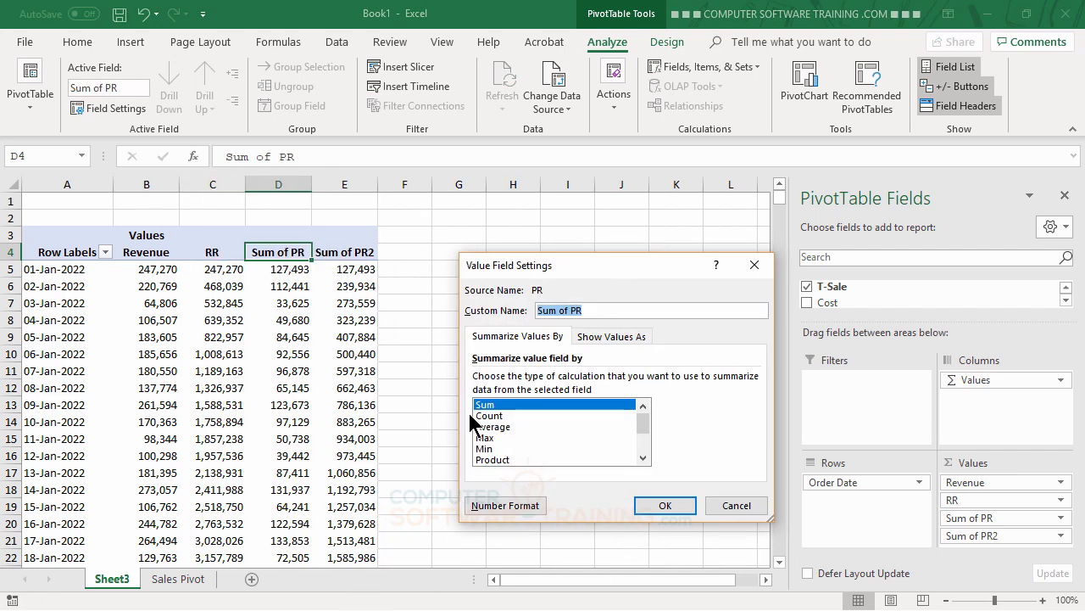
{"action": "type", "text": "Profit"}
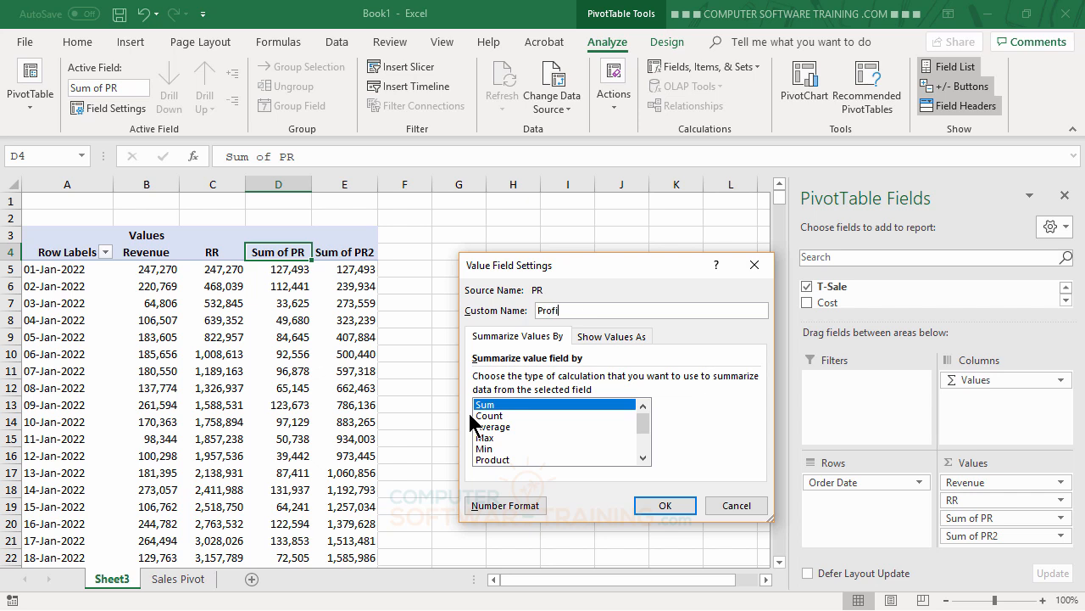
{"action": "left_click", "coordinate": [513, 506]}
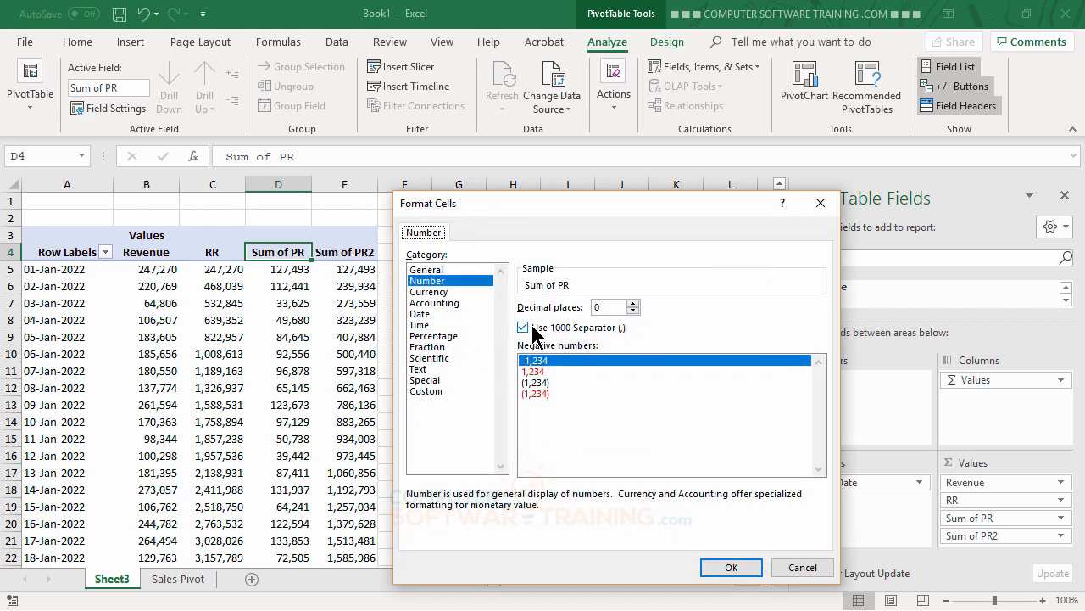
{"action": "left_click", "coordinate": [740, 568]}
{"action": "left_click", "coordinate": [665, 506]}
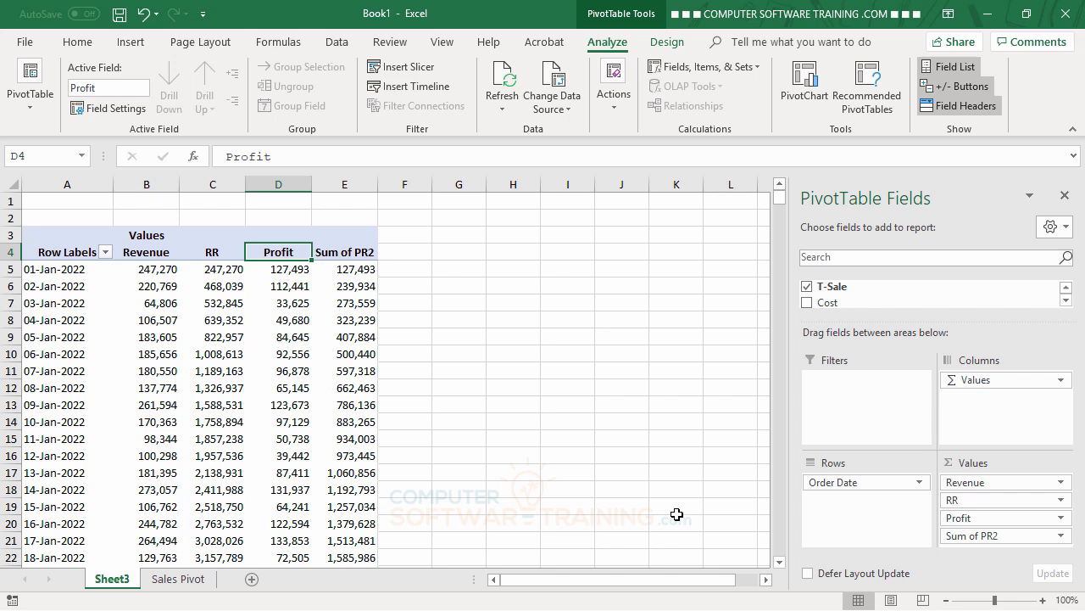
Rename the Sum of PR2 column header to RP directly in cell E4.
{"action": "left_click", "coordinate": [341, 255]}
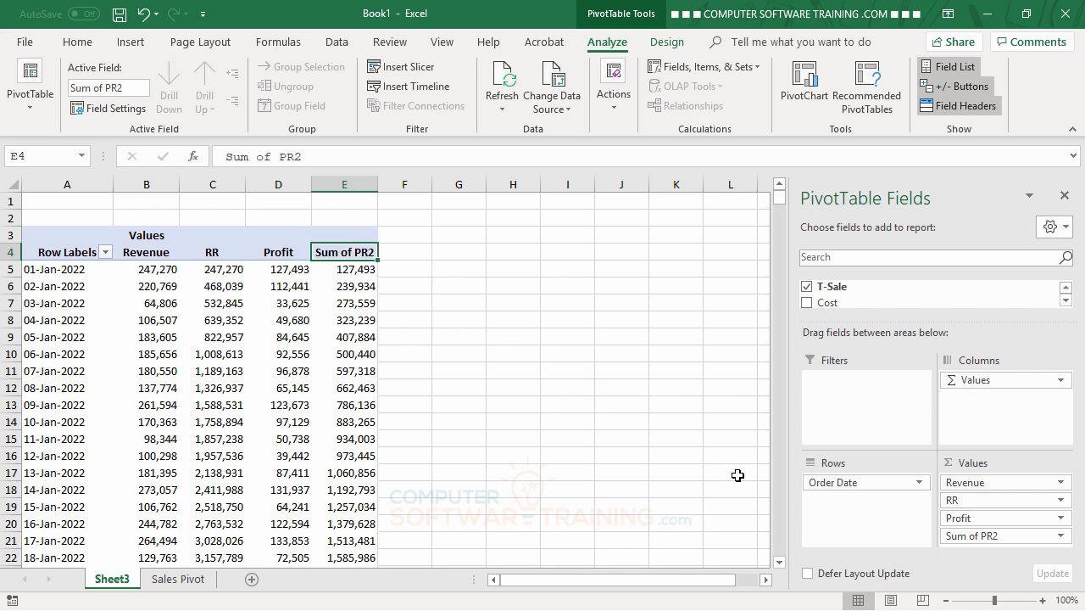
{"action": "type", "text": "RP"}
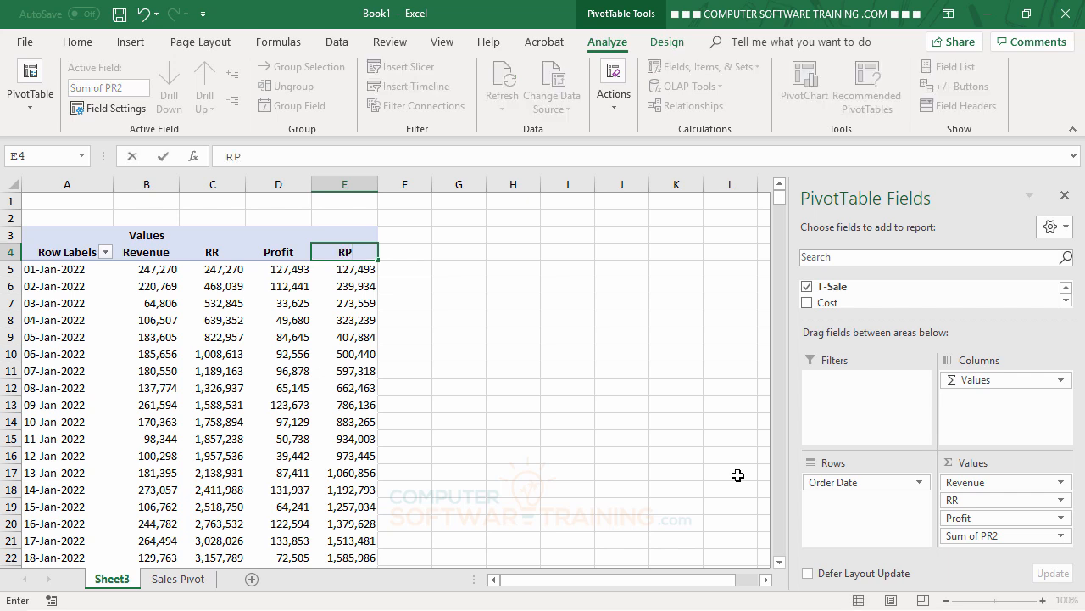
{"action": "key", "text": "Return"}
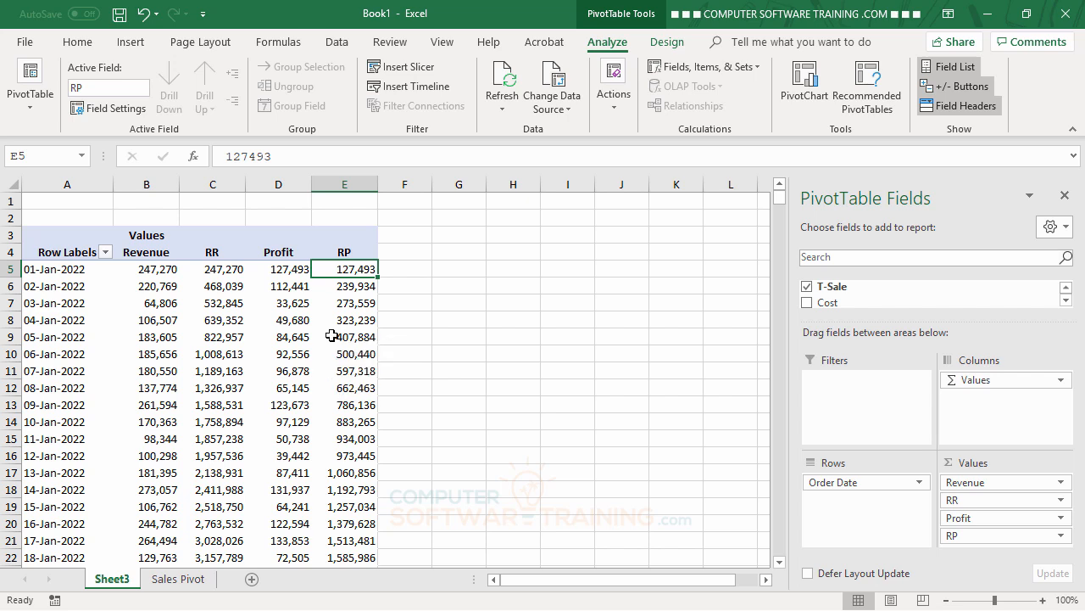
Try the orange, yellow and green light PivotTable styles on the report.
{"action": "left_click", "coordinate": [662, 46]}
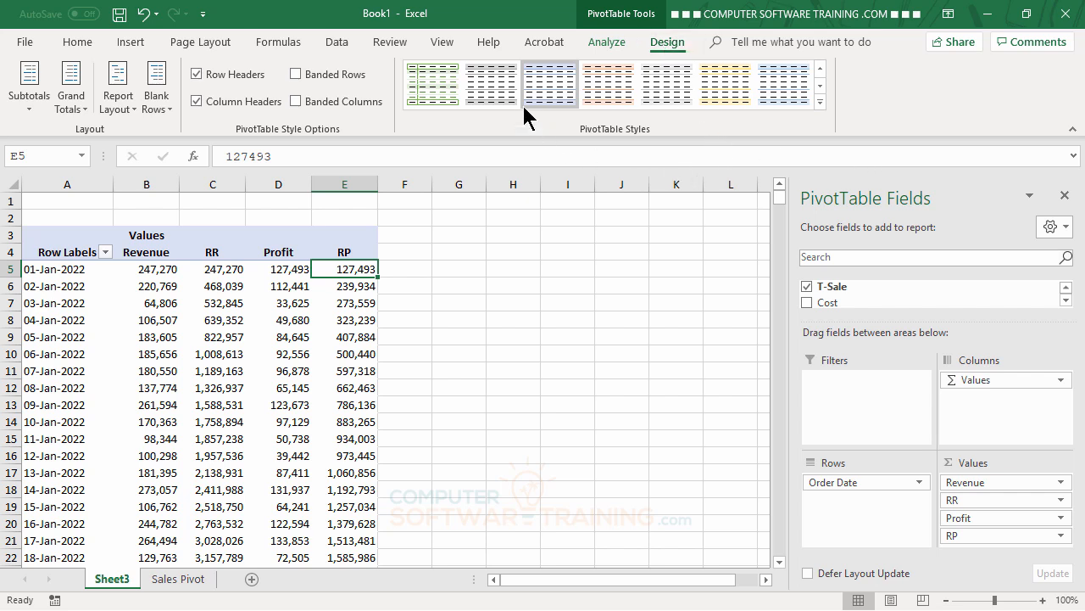
{"action": "left_click", "coordinate": [615, 92]}
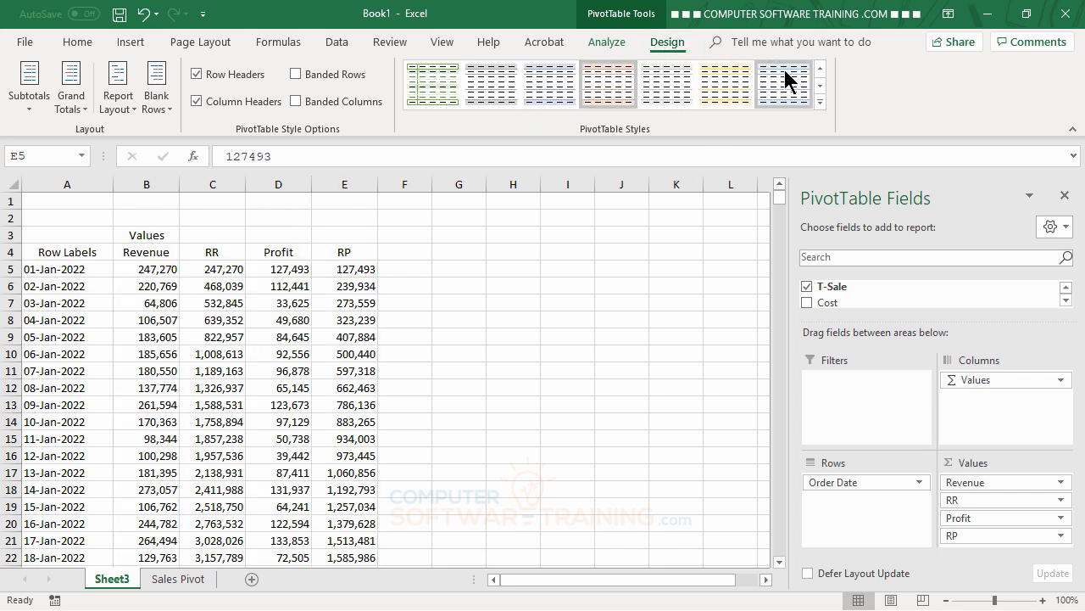
{"action": "left_click", "coordinate": [726, 88]}
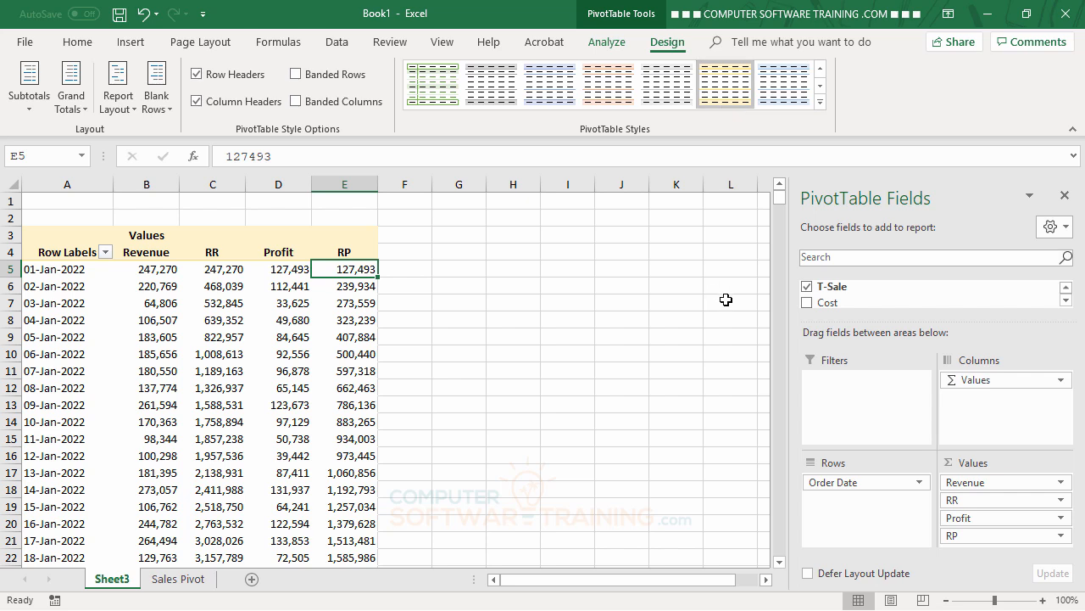
{"action": "left_click", "coordinate": [433, 85]}
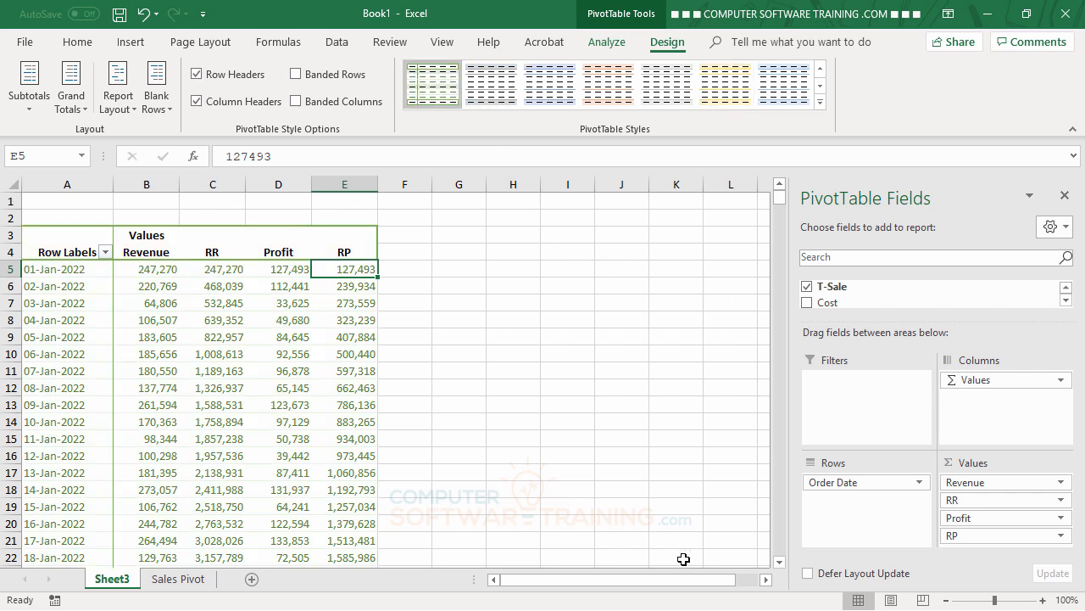
Apply the green Medium PivotTable style with the solid header and turn on banded rows and banded columns.
{"action": "left_click", "coordinate": [820, 102]}
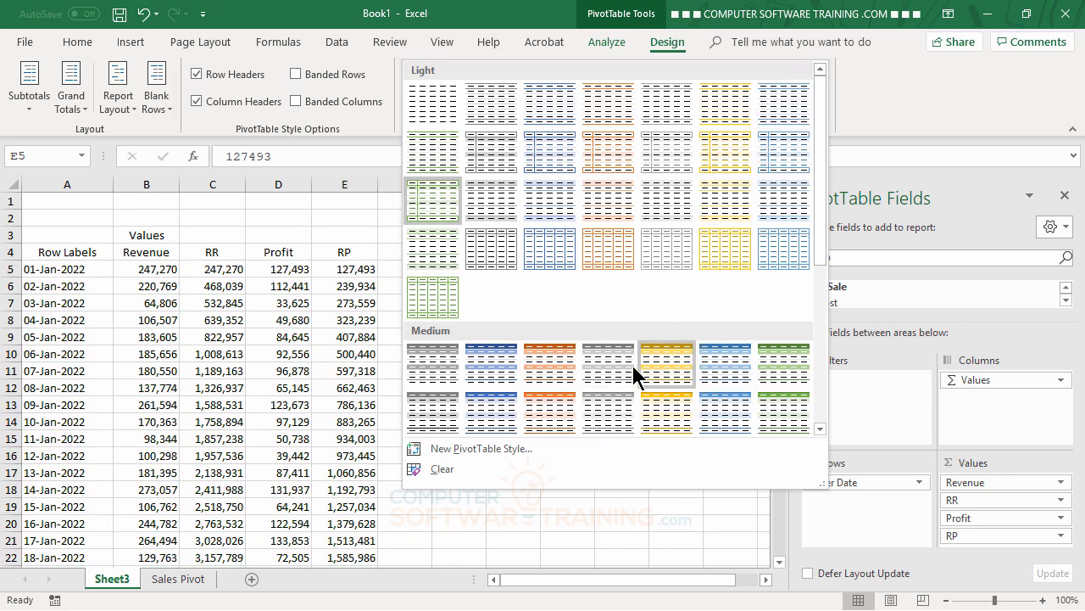
{"action": "left_click", "coordinate": [778, 356]}
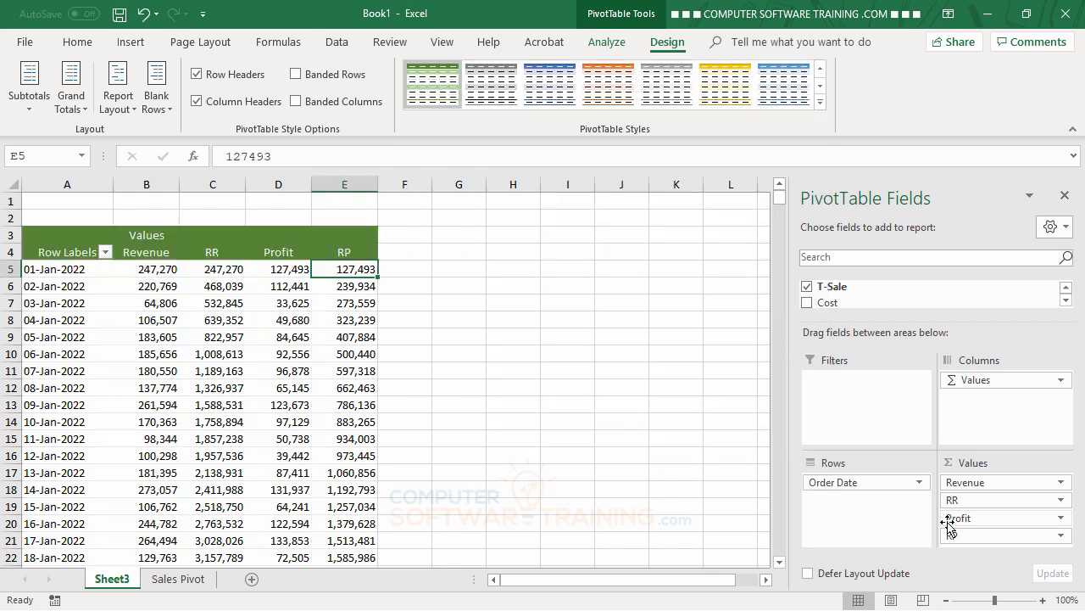
{"action": "left_click", "coordinate": [296, 74]}
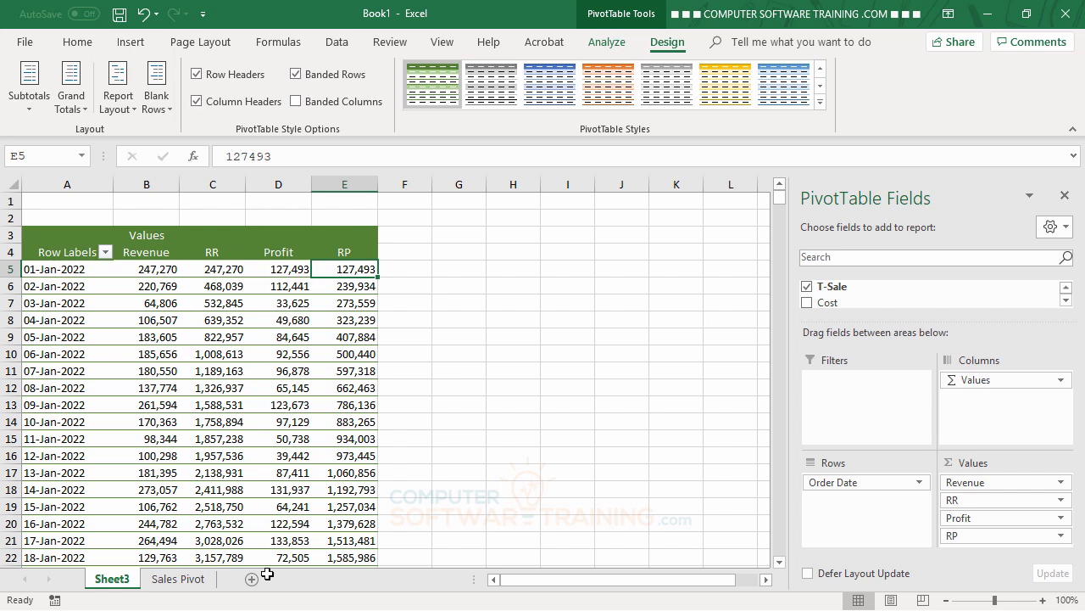
{"action": "left_click", "coordinate": [297, 100]}
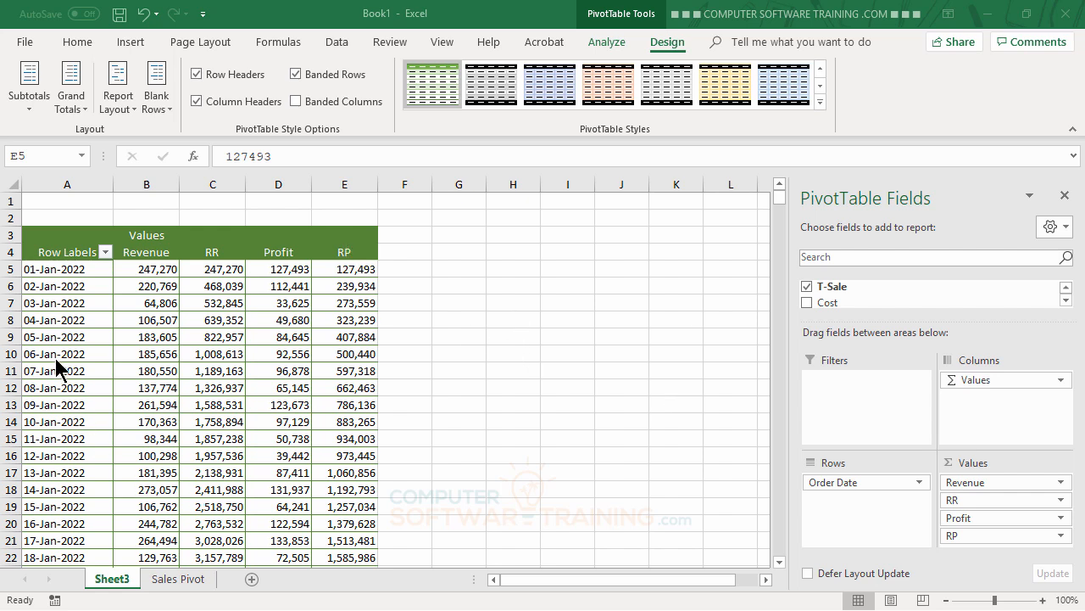
Group the Order Date row field by Days only, with the number of days set to 7.
{"action": "left_click", "coordinate": [53, 321]}
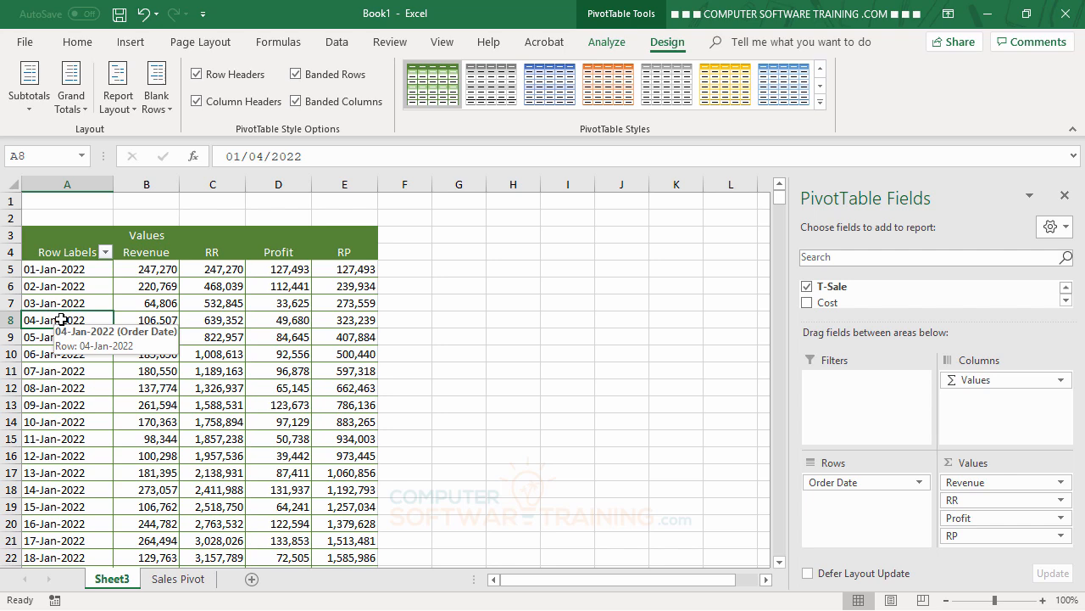
{"action": "left_click", "coordinate": [605, 44]}
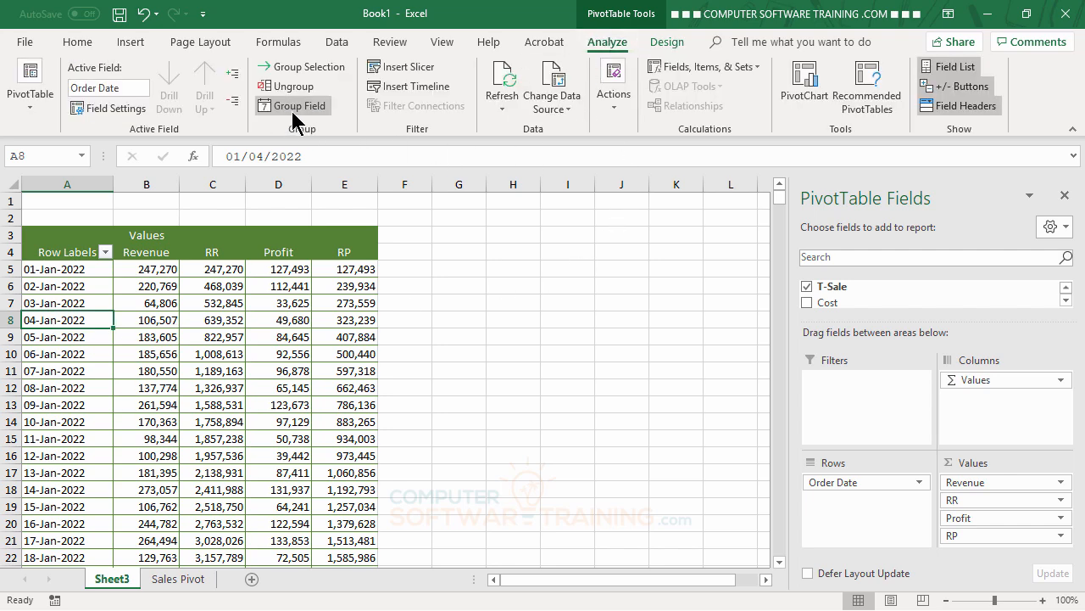
{"action": "left_click", "coordinate": [299, 106]}
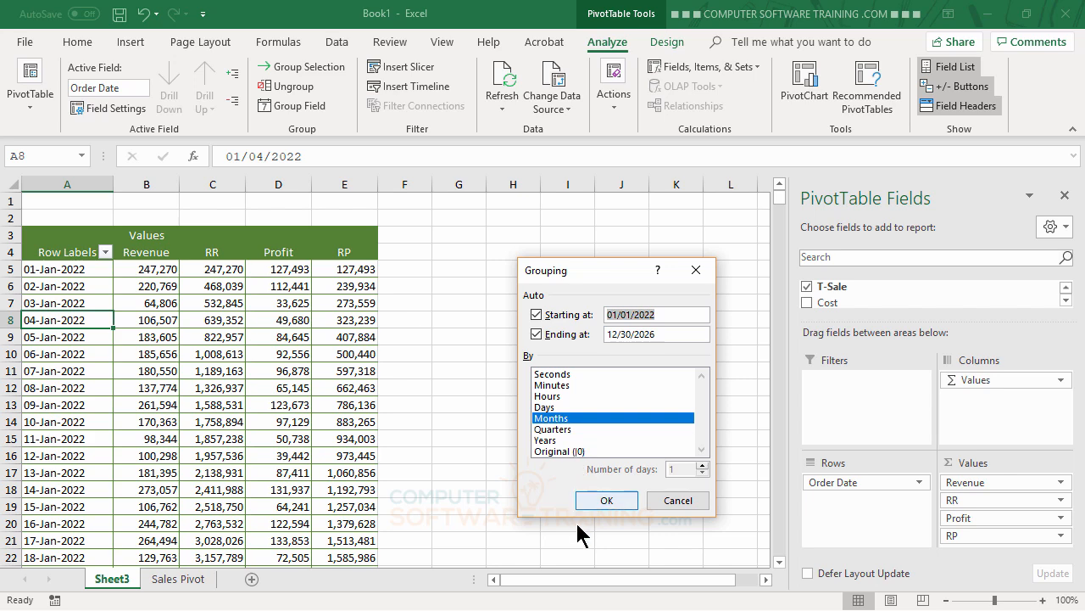
{"action": "left_click", "coordinate": [558, 408]}
{"action": "left_click", "coordinate": [548, 420]}
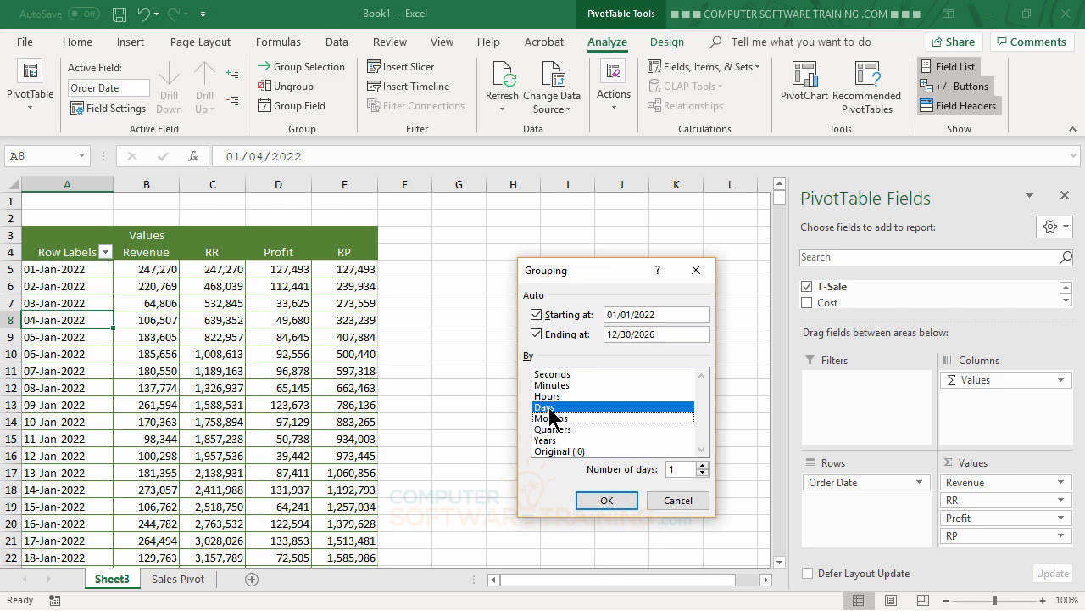
{"action": "left_click", "coordinate": [702, 465]}
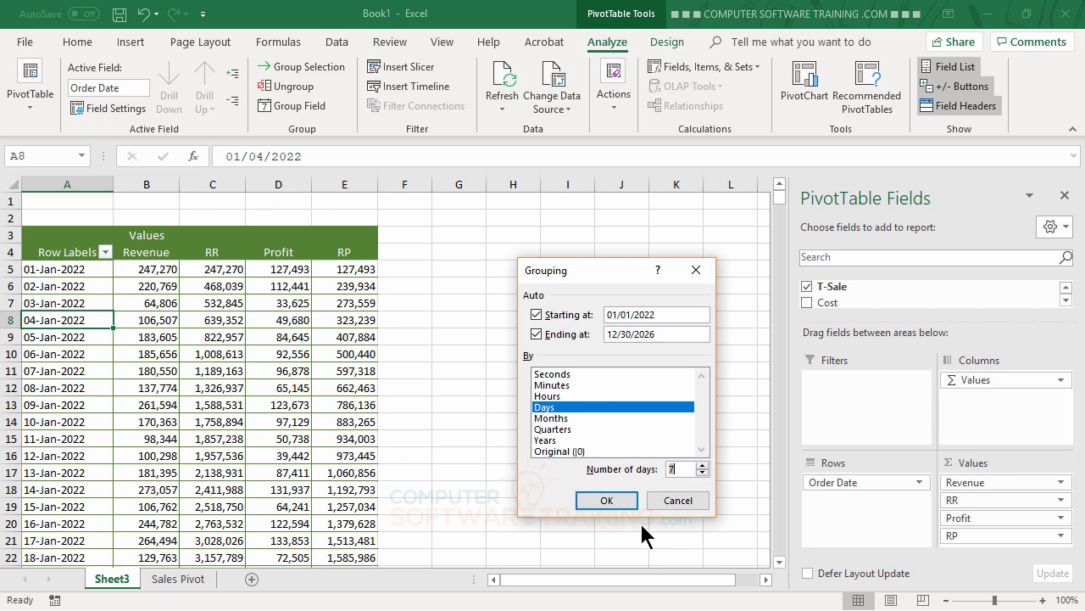
{"action": "left_click", "coordinate": [612, 502]}
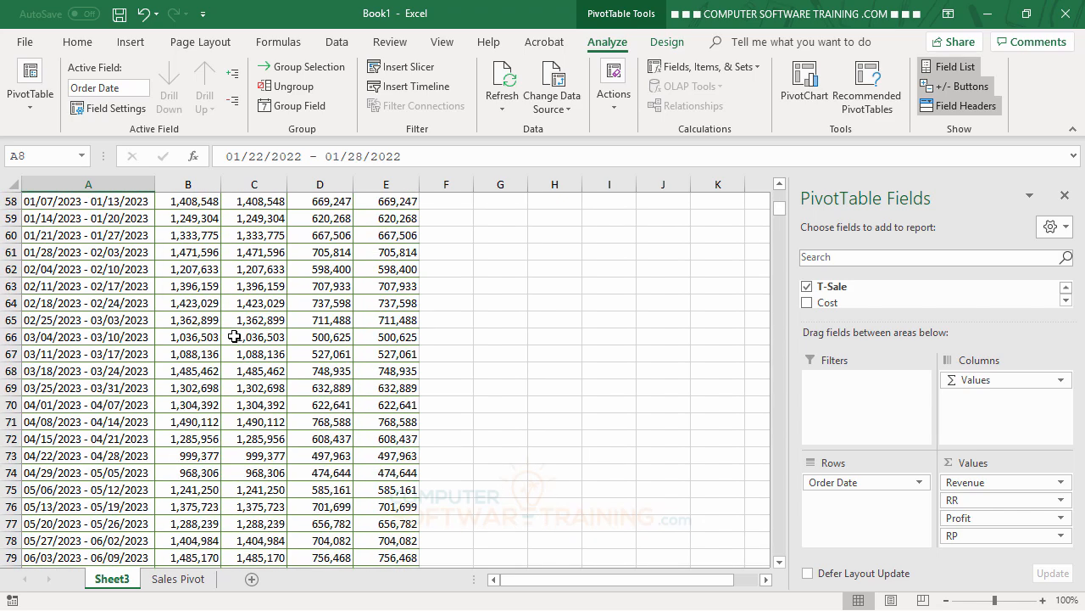
Examine the Revenue, RR, Profit and RP values of the weekly date ranges down to the Grand Total row and back.
{"action": "scroll", "coordinate": [234, 337], "scroll_direction": "down", "scroll_amount": 20}
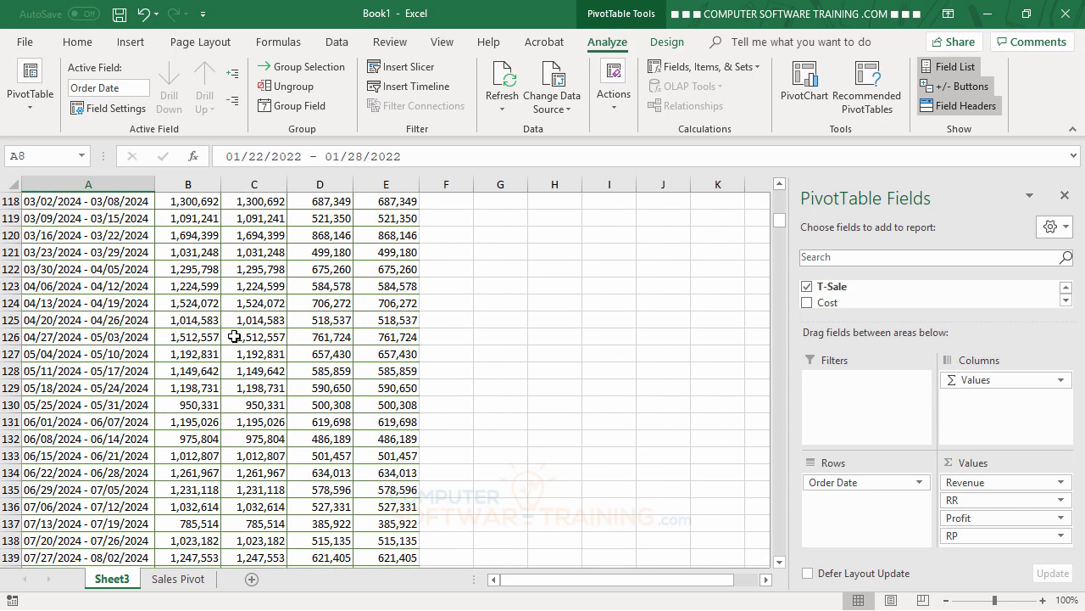
{"action": "scroll", "coordinate": [235, 336], "scroll_direction": "down", "scroll_amount": 20}
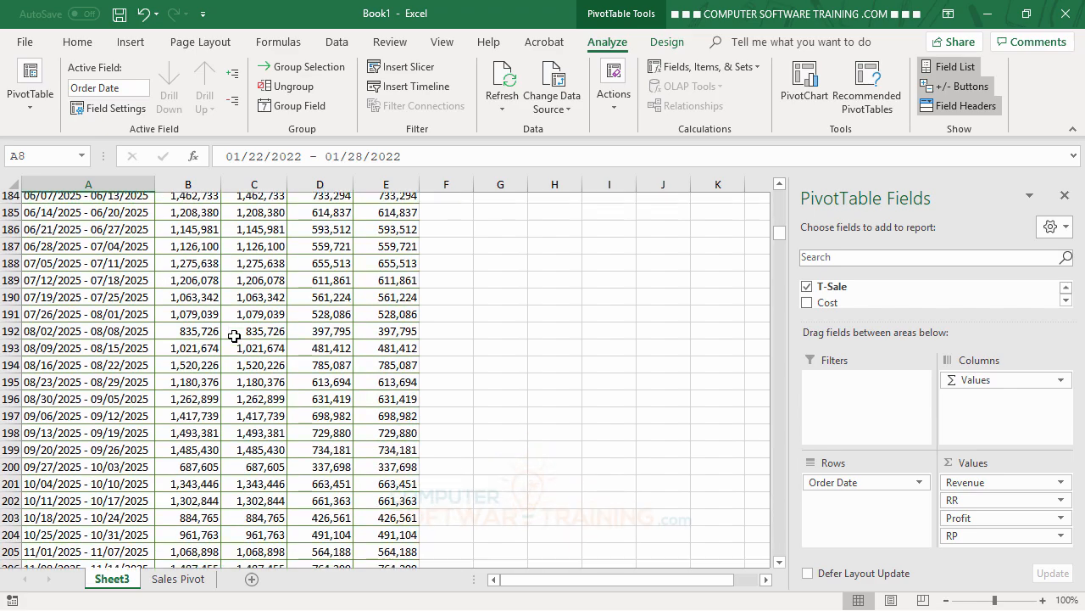
{"action": "scroll", "coordinate": [234, 337], "scroll_direction": "down", "scroll_amount": 20}
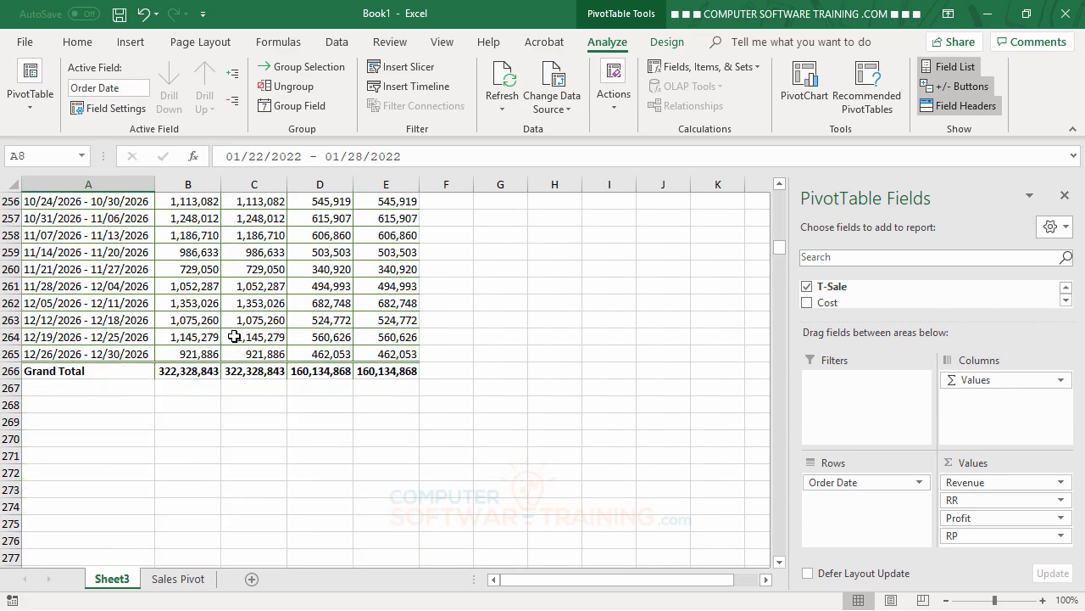
{"action": "scroll", "coordinate": [234, 336], "scroll_direction": "up", "scroll_amount": 20}
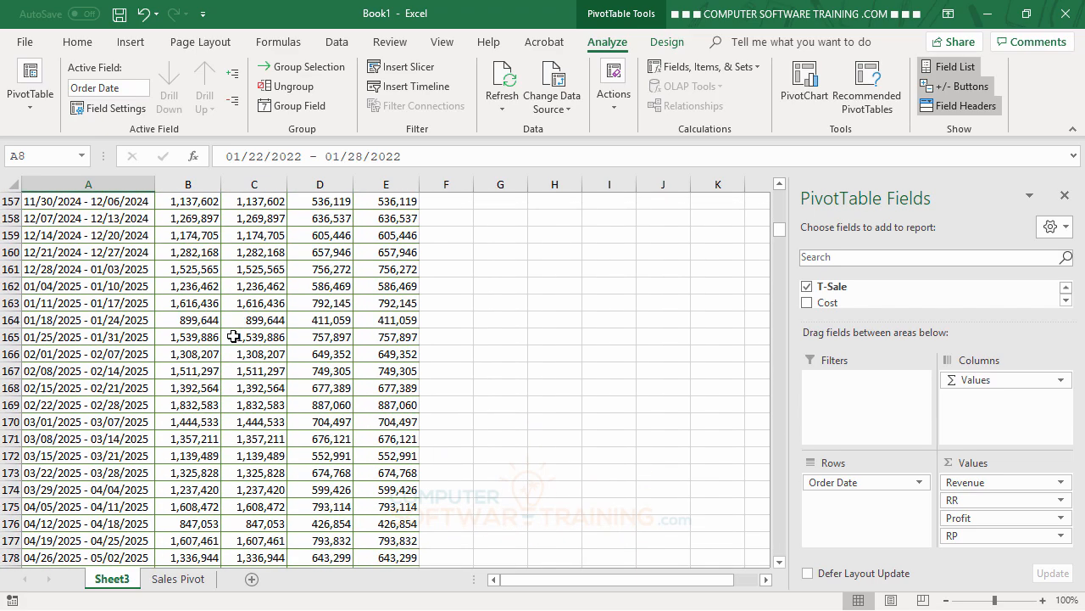
{"action": "scroll", "coordinate": [234, 337], "scroll_direction": "up", "scroll_amount": 20}
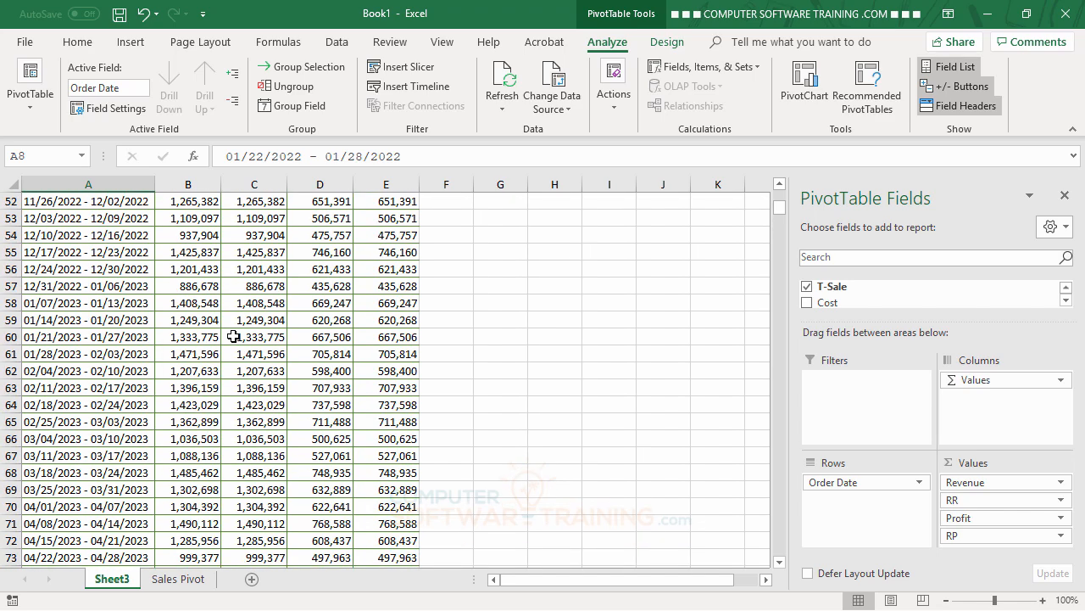
{"action": "scroll", "coordinate": [234, 337], "scroll_direction": "up", "scroll_amount": 17}
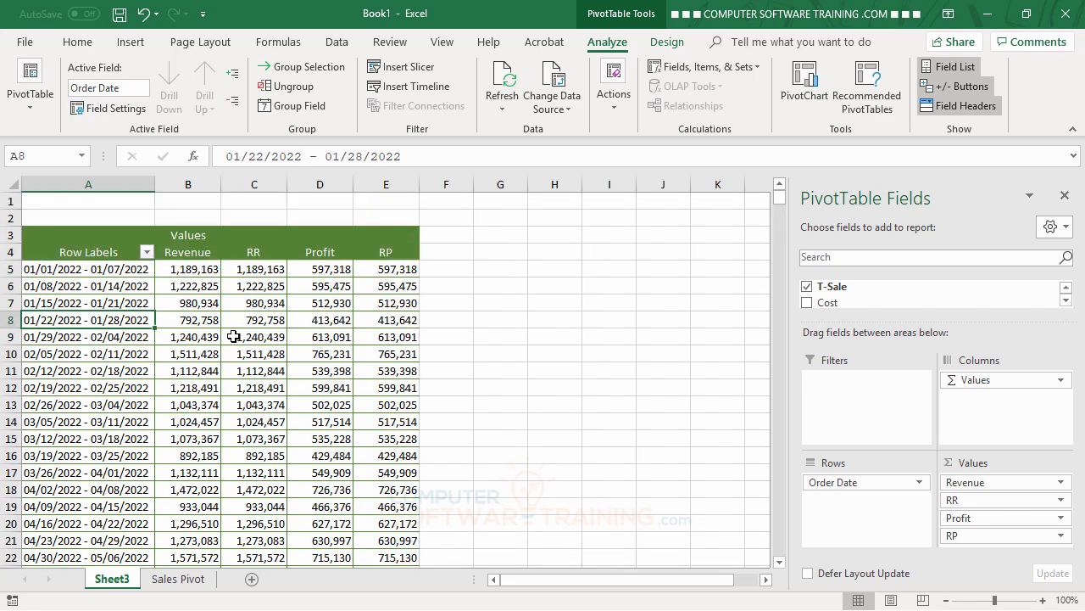
{"action": "mouse_move", "coordinate": [234, 336]}
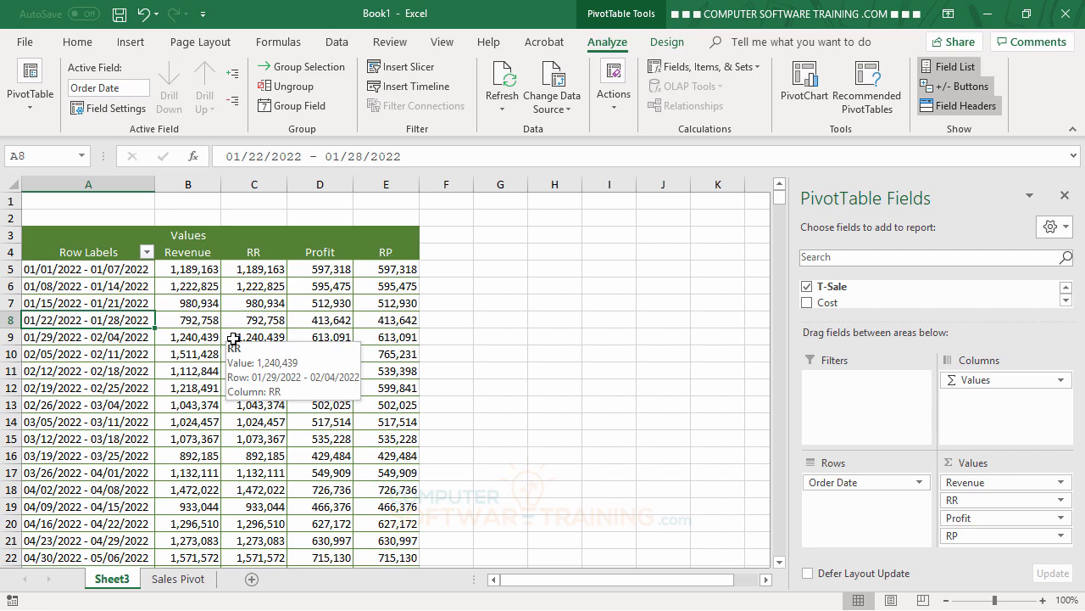
Regroup the Order Date row field by Days with the number of days set to 30 and review the date ranges.
{"action": "mouse_move", "coordinate": [226, 387]}
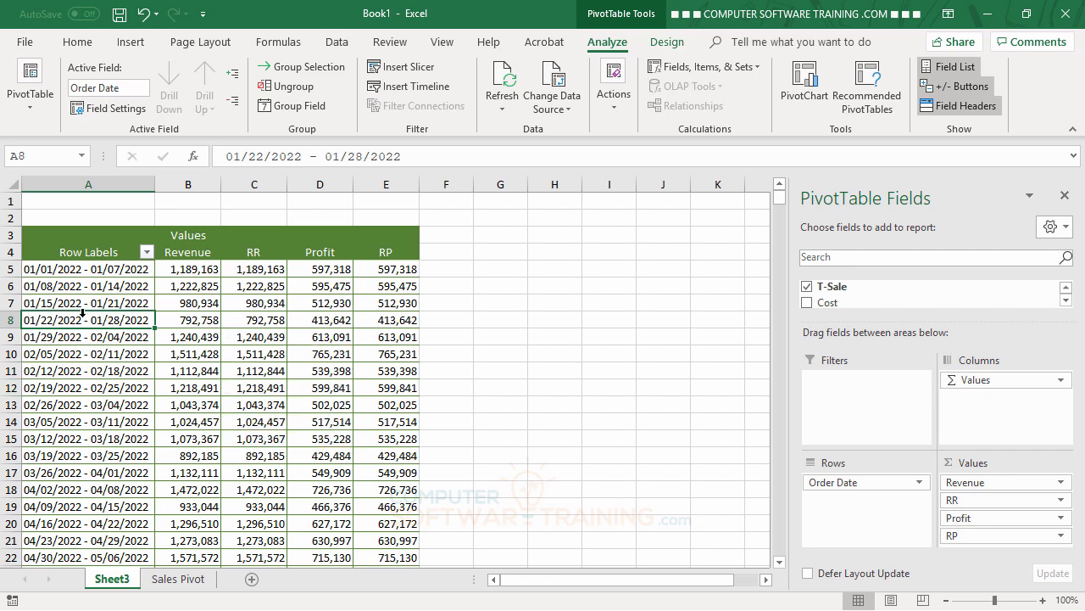
{"action": "left_click", "coordinate": [292, 107]}
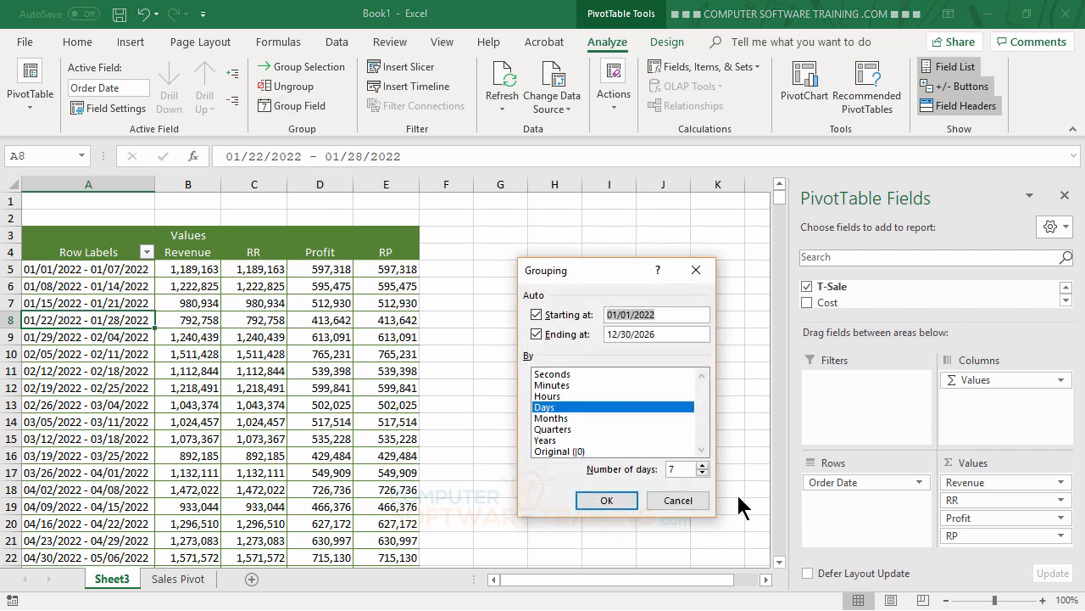
{"action": "left_click", "coordinate": [702, 464]}
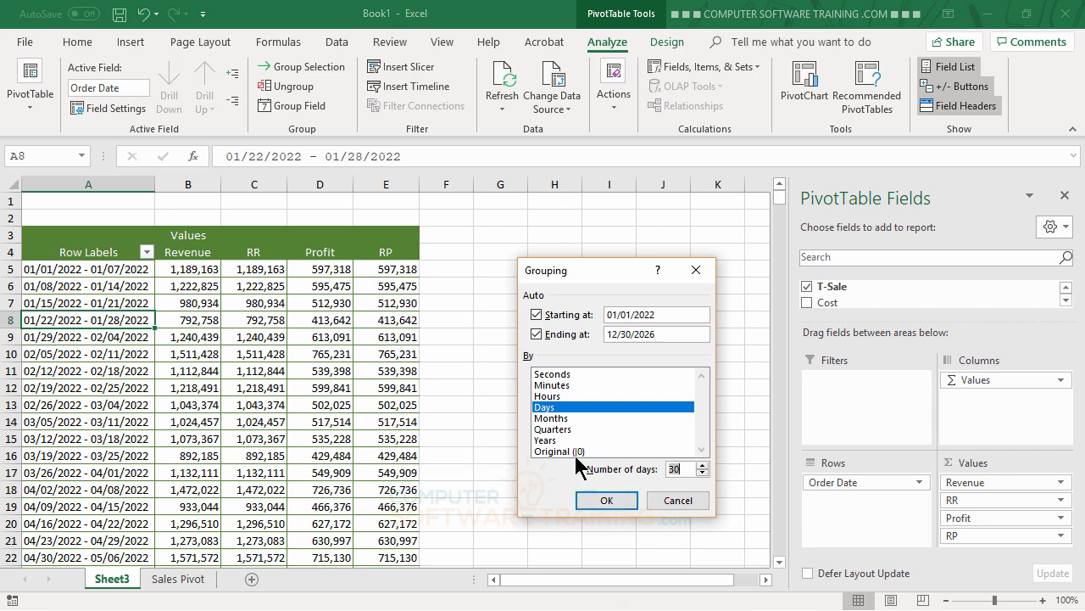
{"action": "left_click", "coordinate": [609, 502]}
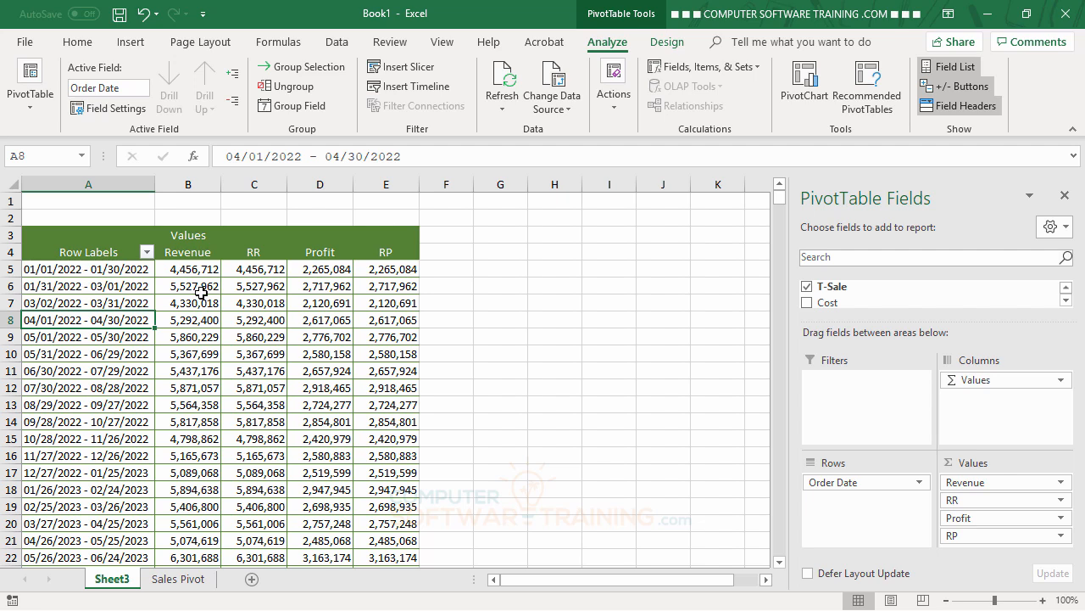
{"action": "scroll", "coordinate": [324, 368], "scroll_direction": "down", "scroll_amount": 12}
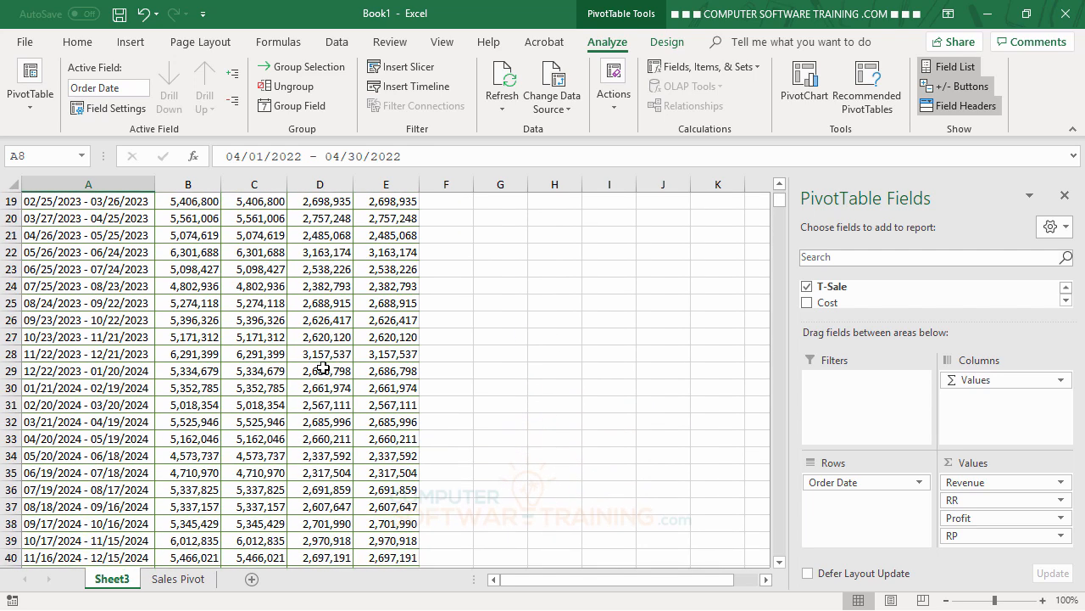
{"action": "scroll", "coordinate": [324, 368], "scroll_direction": "up", "scroll_amount": 12}
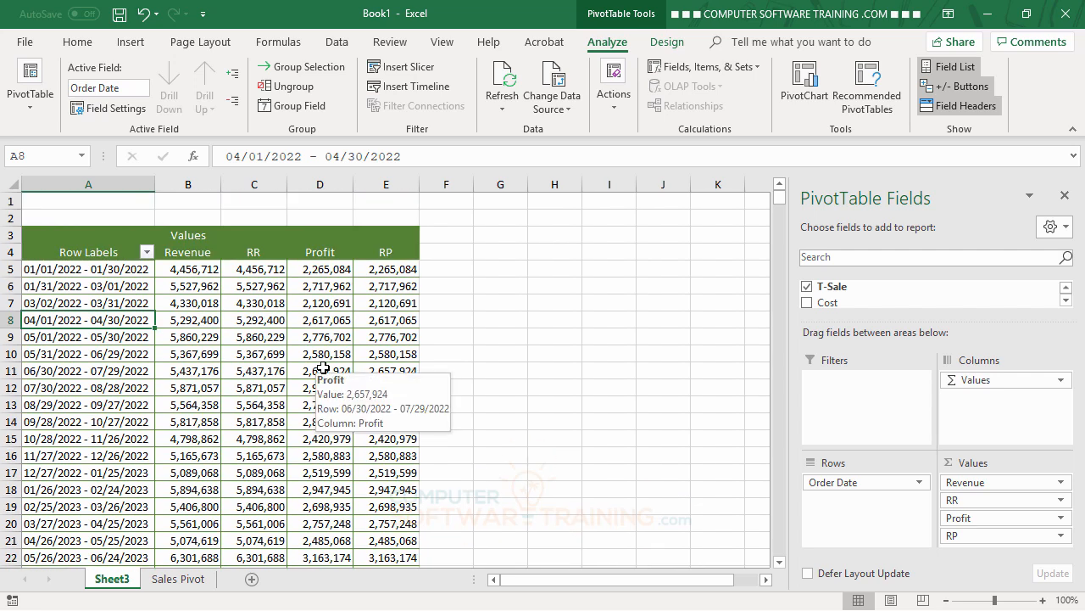
Change the Order Date grouping to 90-day periods and check the rows down to the Grand Total.
{"action": "left_click", "coordinate": [299, 106]}
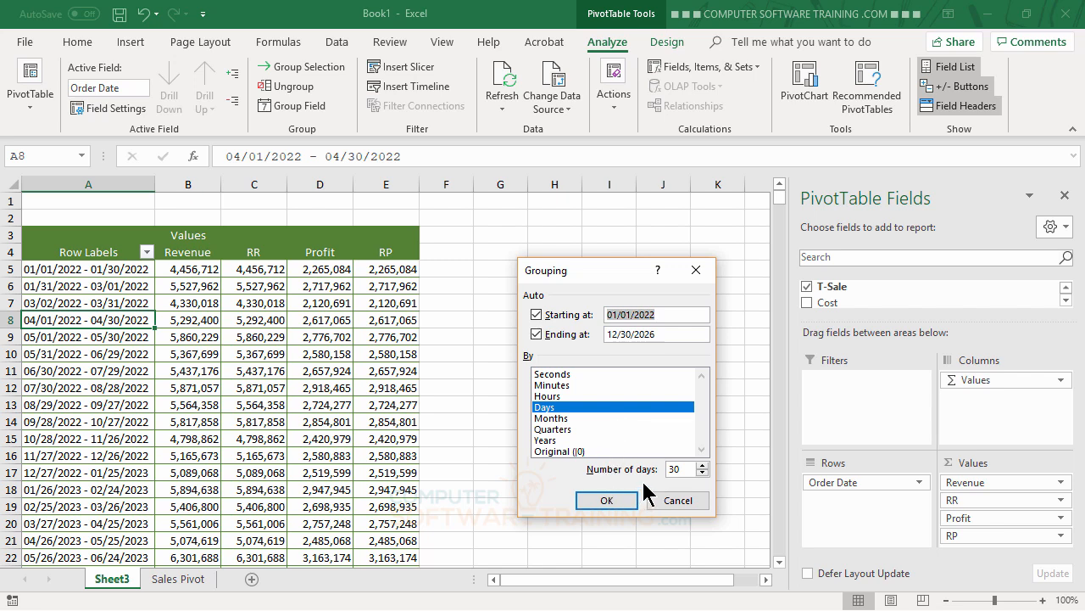
{"action": "left_click_drag", "start_coordinate": [687, 471], "coordinate": [664, 475]}
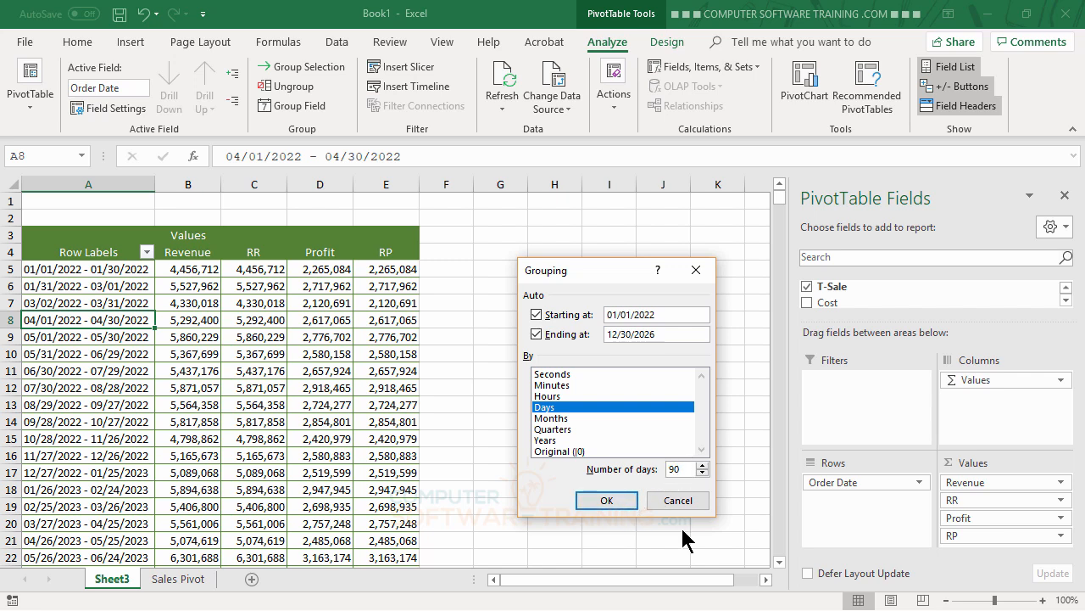
{"action": "left_click", "coordinate": [609, 502]}
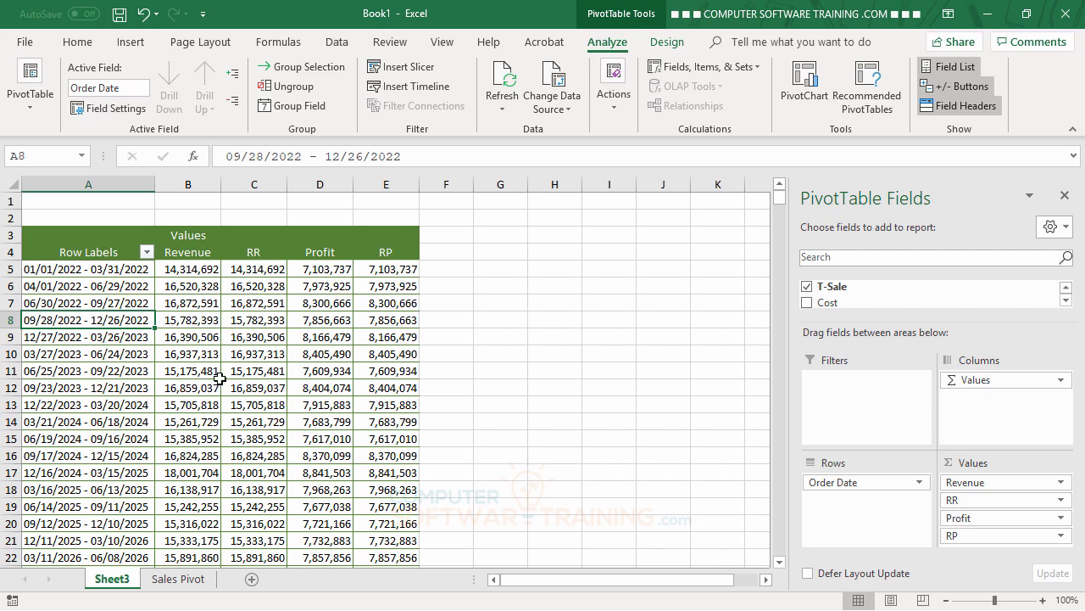
{"action": "scroll", "coordinate": [219, 353], "scroll_direction": "down", "scroll_amount": 4}
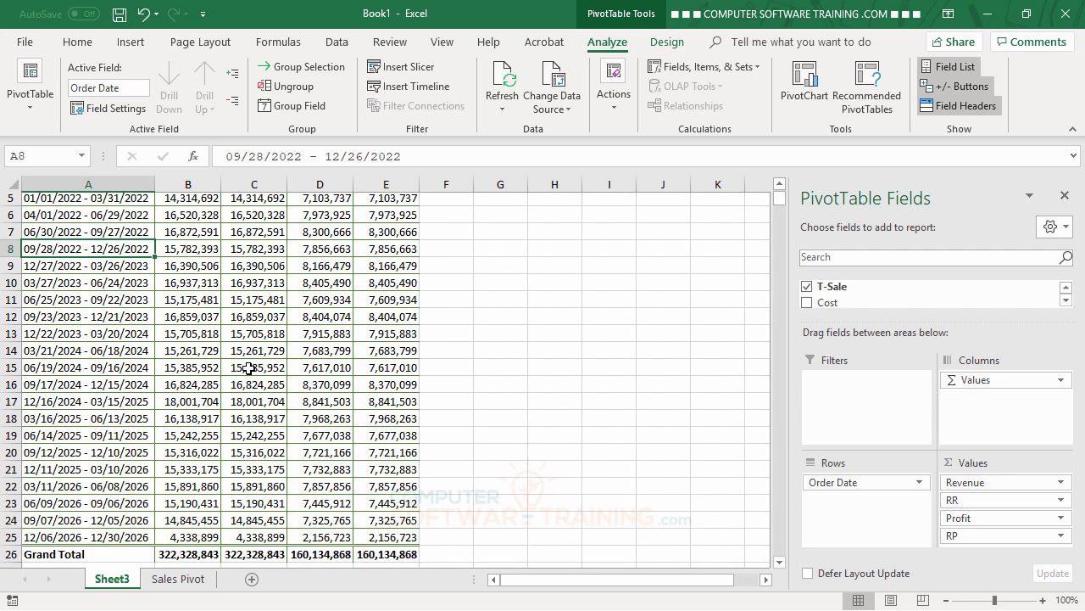
{"action": "scroll", "coordinate": [219, 365], "scroll_direction": "up", "scroll_amount": 4}
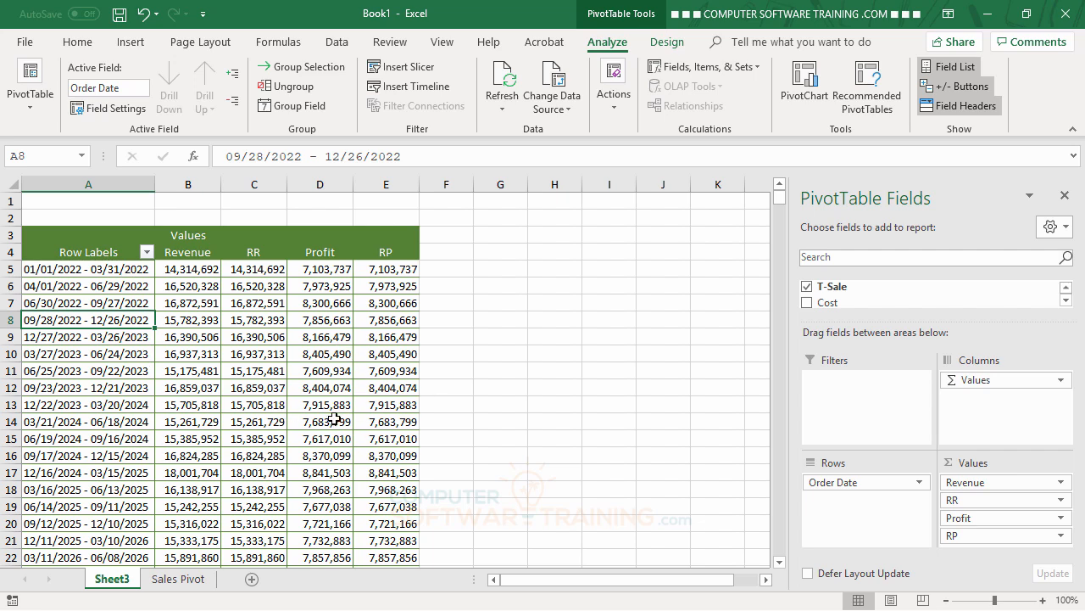
Group the Order Date row field by Quarters and Years instead of Days.
{"action": "mouse_move", "coordinate": [335, 419]}
{"action": "left_click", "coordinate": [292, 107]}
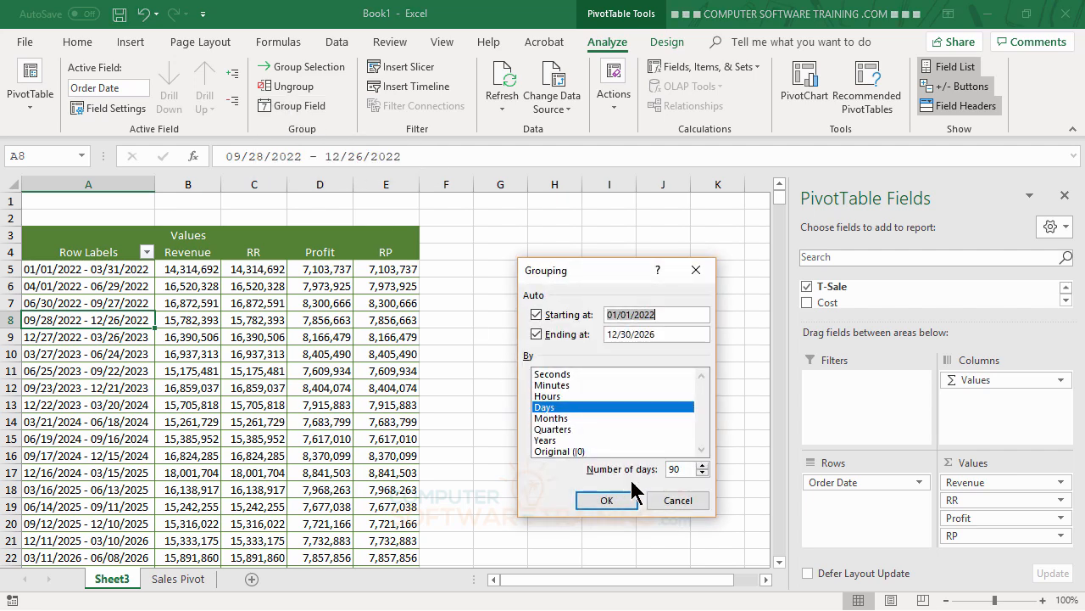
{"action": "left_click", "coordinate": [558, 440]}
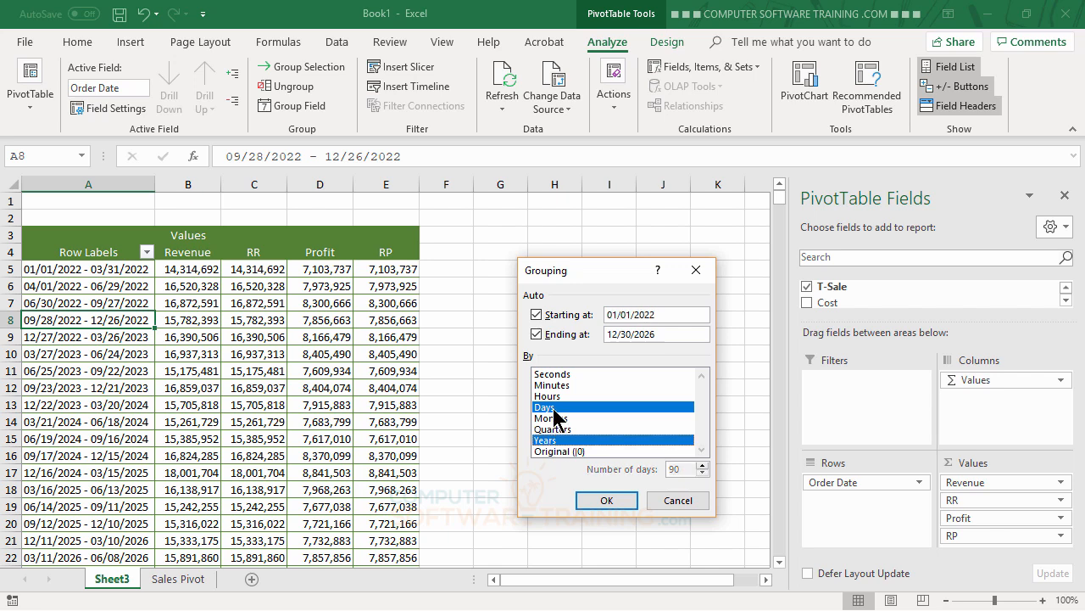
{"action": "left_click", "coordinate": [556, 409]}
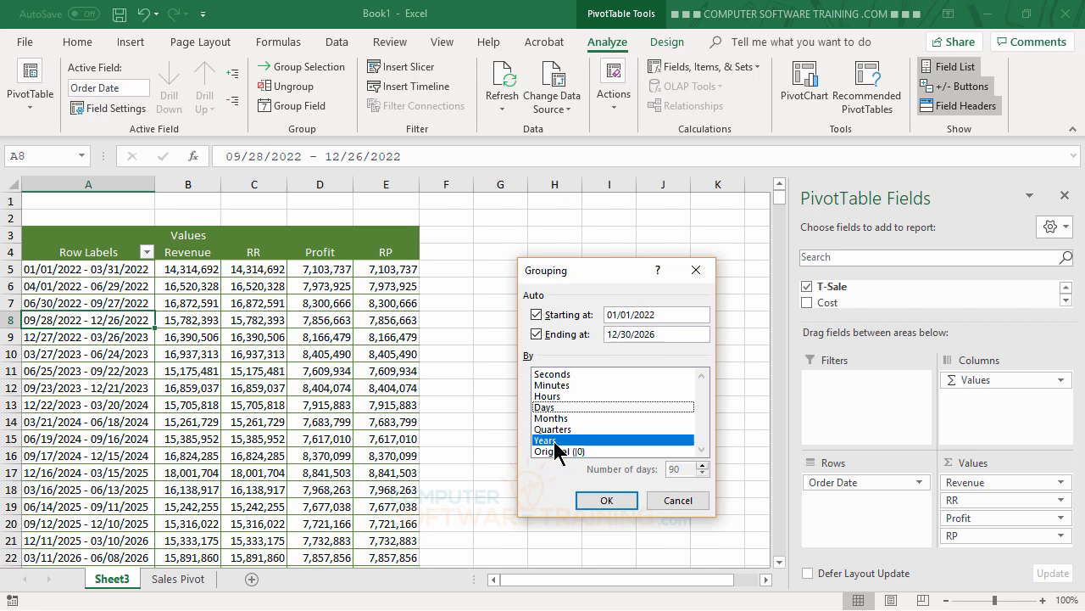
{"action": "left_click", "coordinate": [554, 430]}
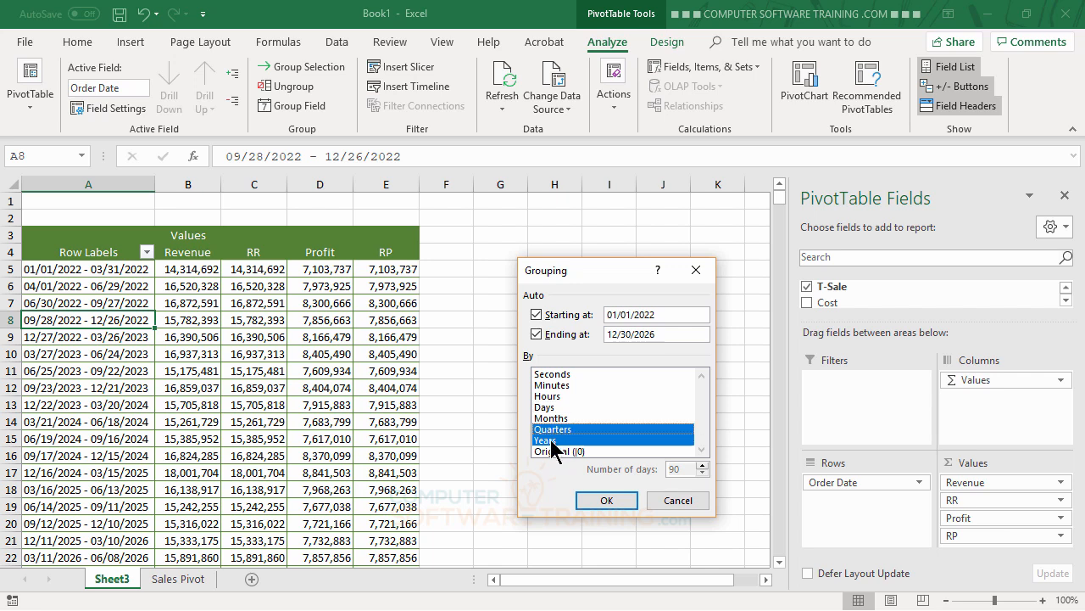
{"action": "left_click", "coordinate": [605, 501]}
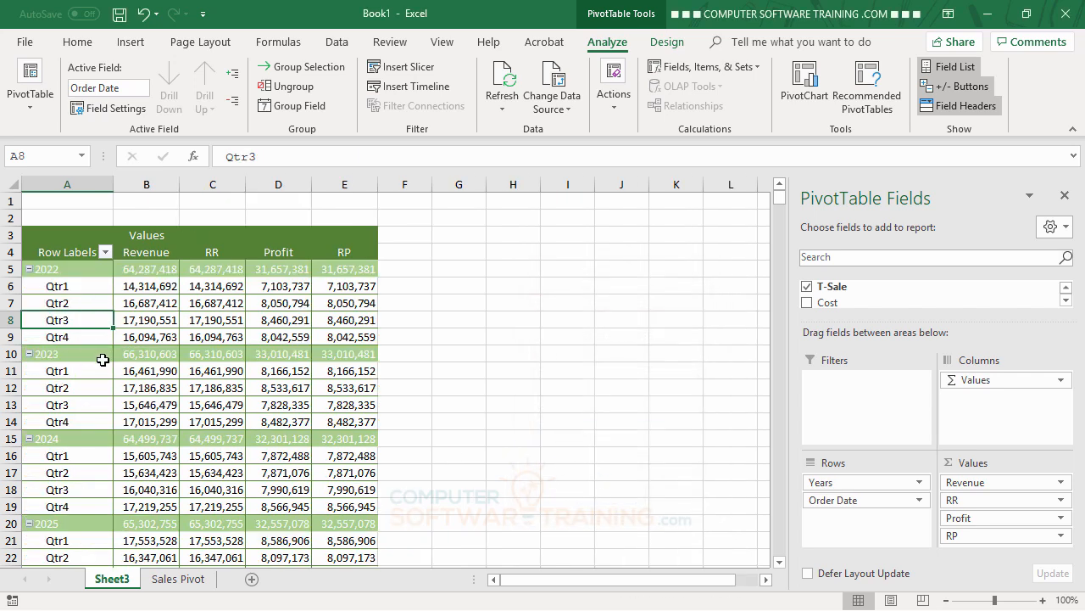
Insert a blank line after each year group in the PivotTable and review the spacing.
{"action": "left_click", "coordinate": [669, 43]}
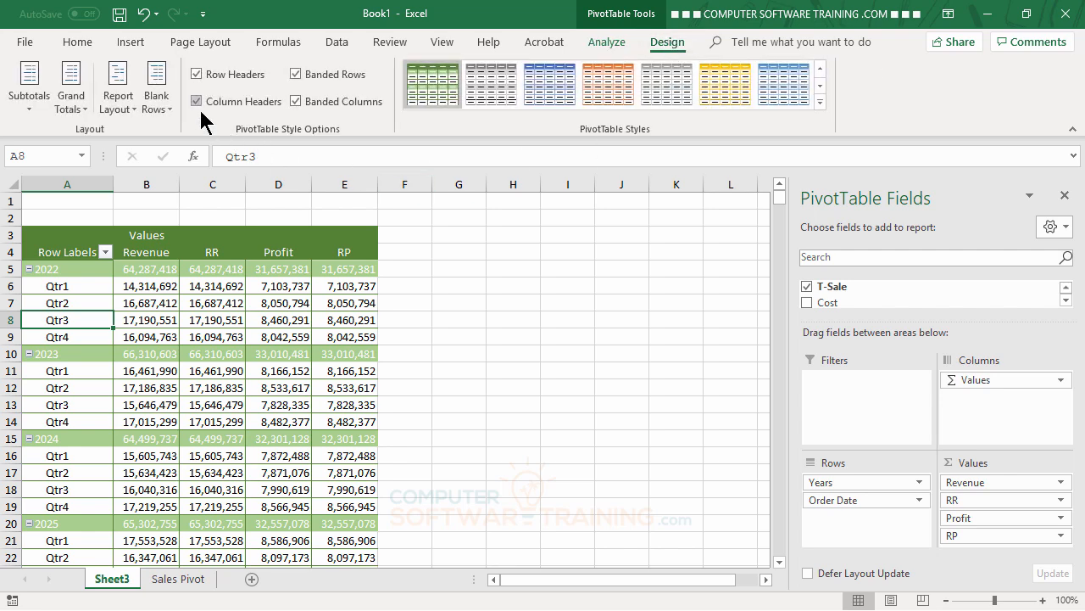
{"action": "left_click", "coordinate": [160, 102]}
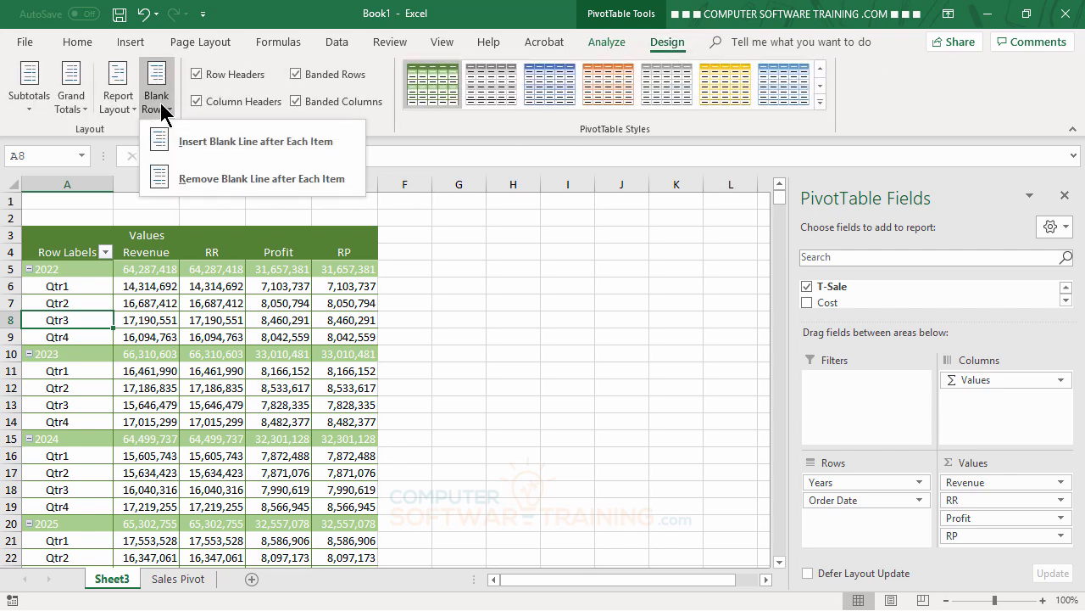
{"action": "left_click", "coordinate": [206, 143]}
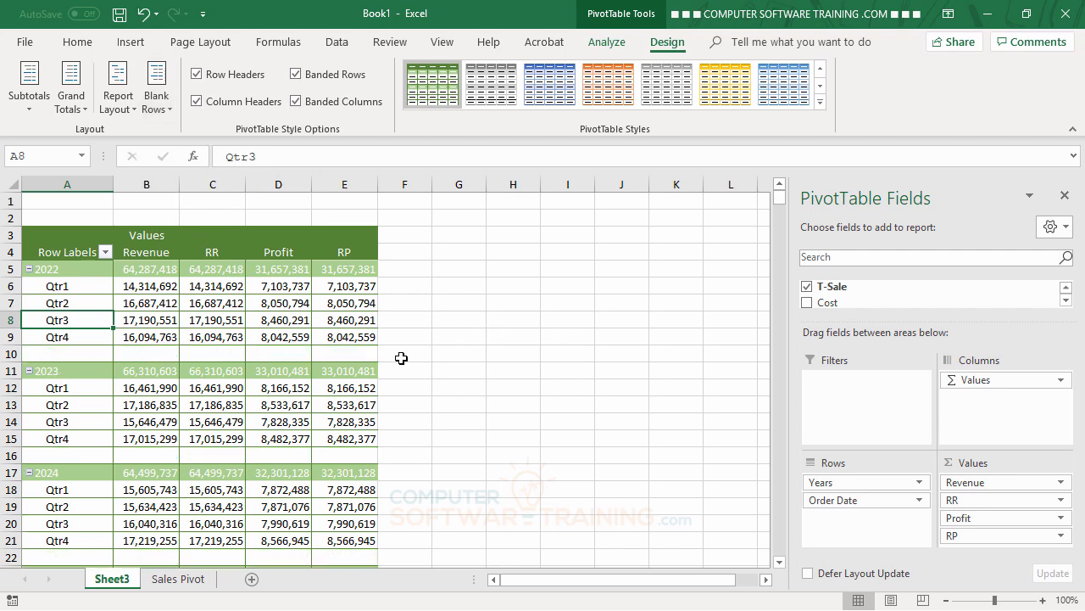
{"action": "scroll", "coordinate": [399, 358], "scroll_direction": "down", "scroll_amount": 4}
{"action": "scroll", "coordinate": [400, 358], "scroll_direction": "down", "scroll_amount": 2}
{"action": "scroll", "coordinate": [305, 380], "scroll_direction": "up", "scroll_amount": 6}
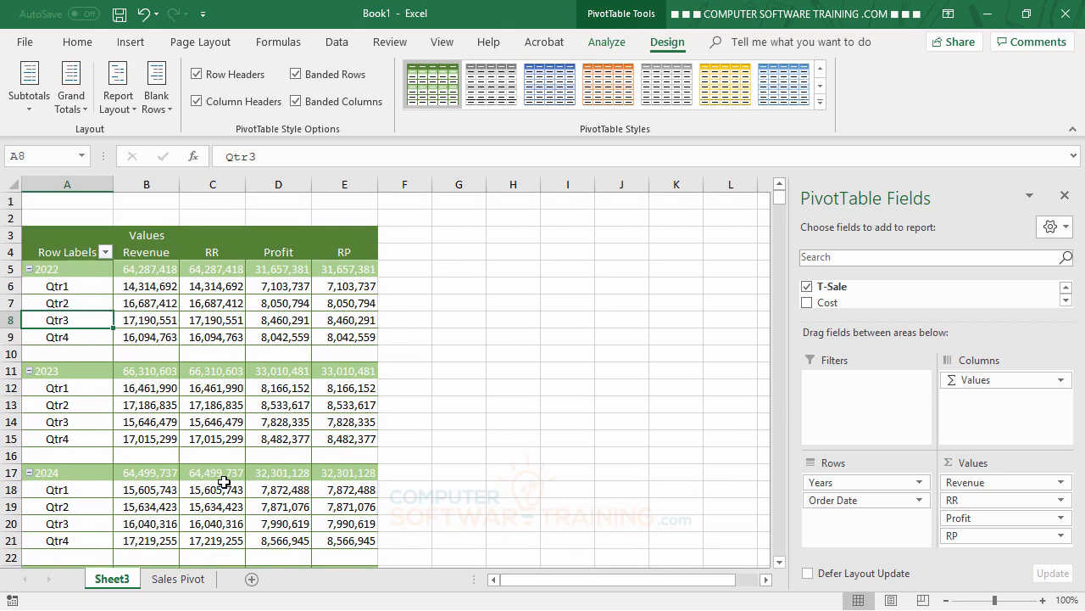
Regroup the Order Date row field by Months and Years without Quarters and review the monthly rows from 2022 to 2026.
{"action": "left_click", "coordinate": [75, 302]}
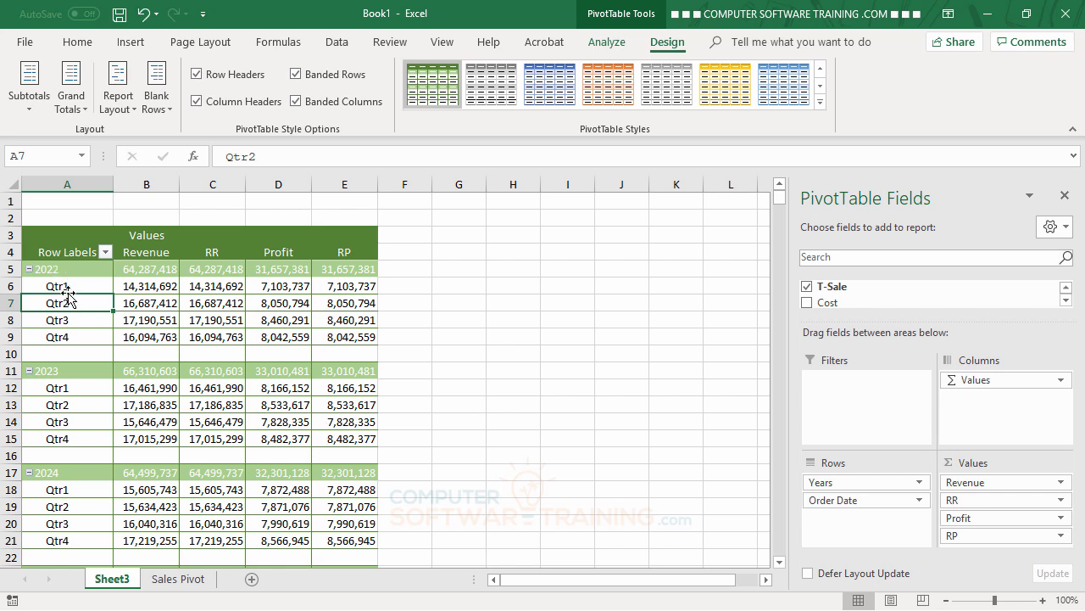
{"action": "left_click", "coordinate": [66, 286]}
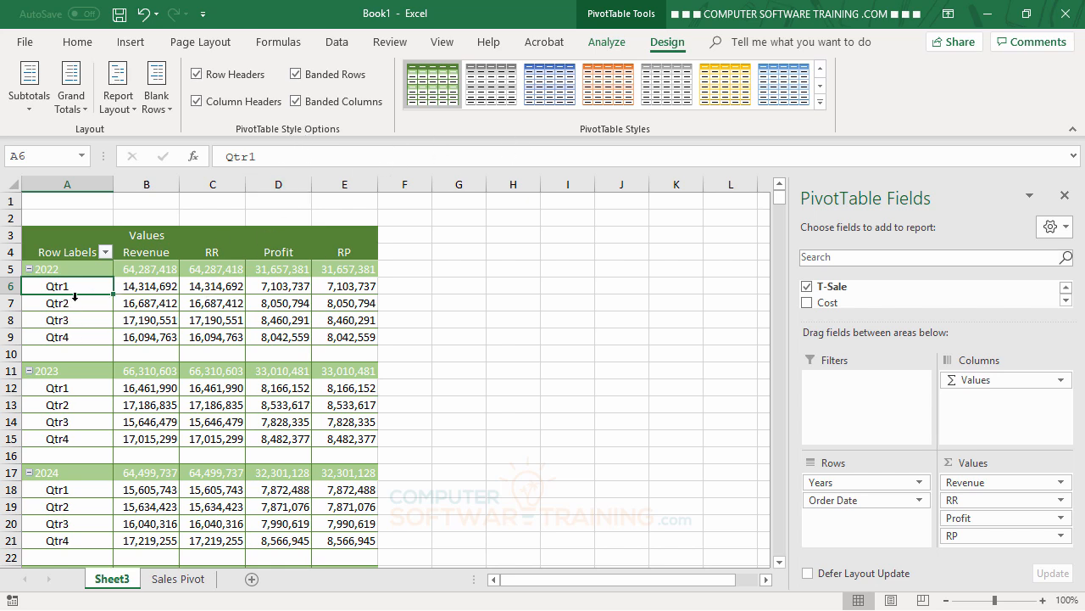
{"action": "left_click", "coordinate": [608, 43]}
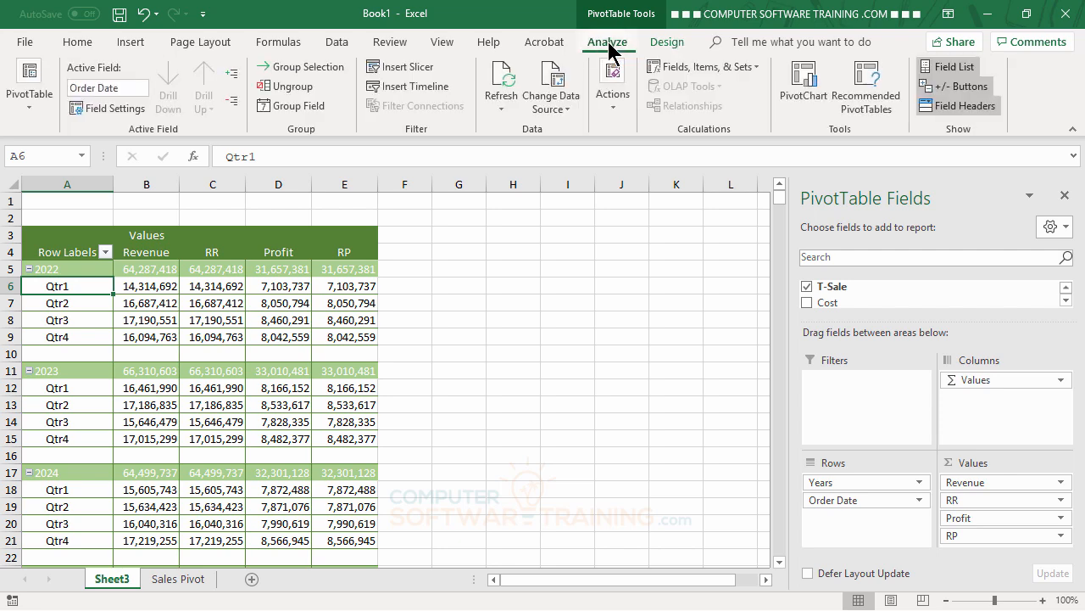
{"action": "left_click", "coordinate": [311, 112]}
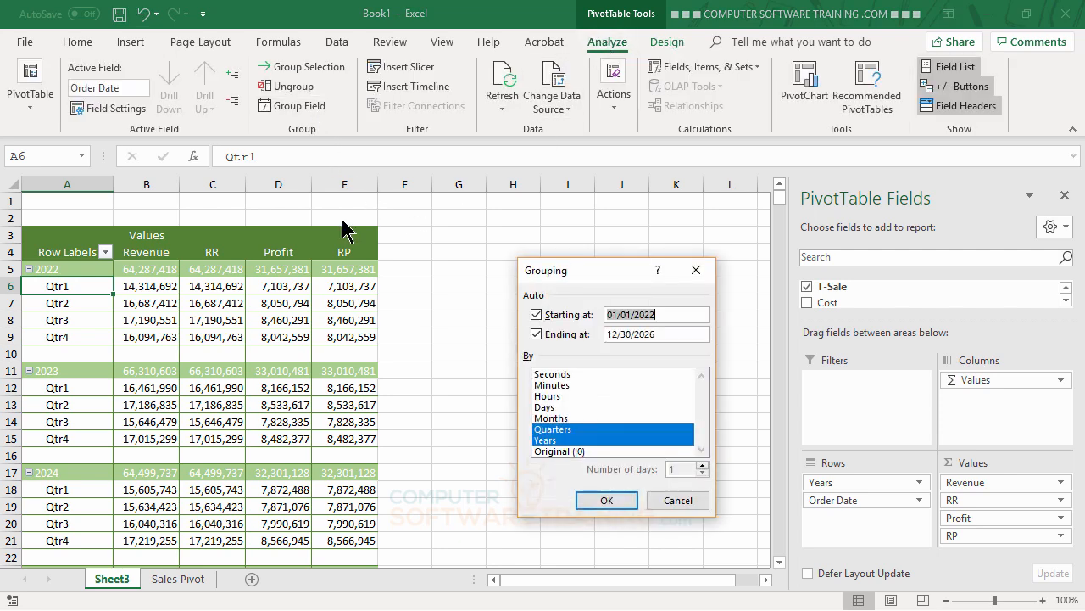
{"action": "left_click", "coordinate": [557, 431]}
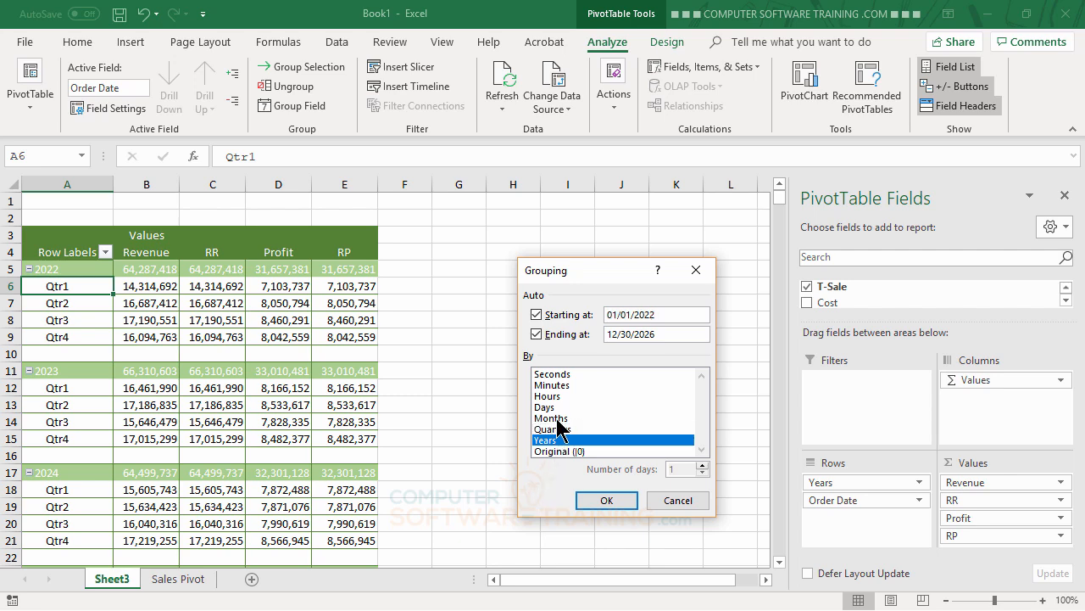
{"action": "left_click", "coordinate": [552, 418]}
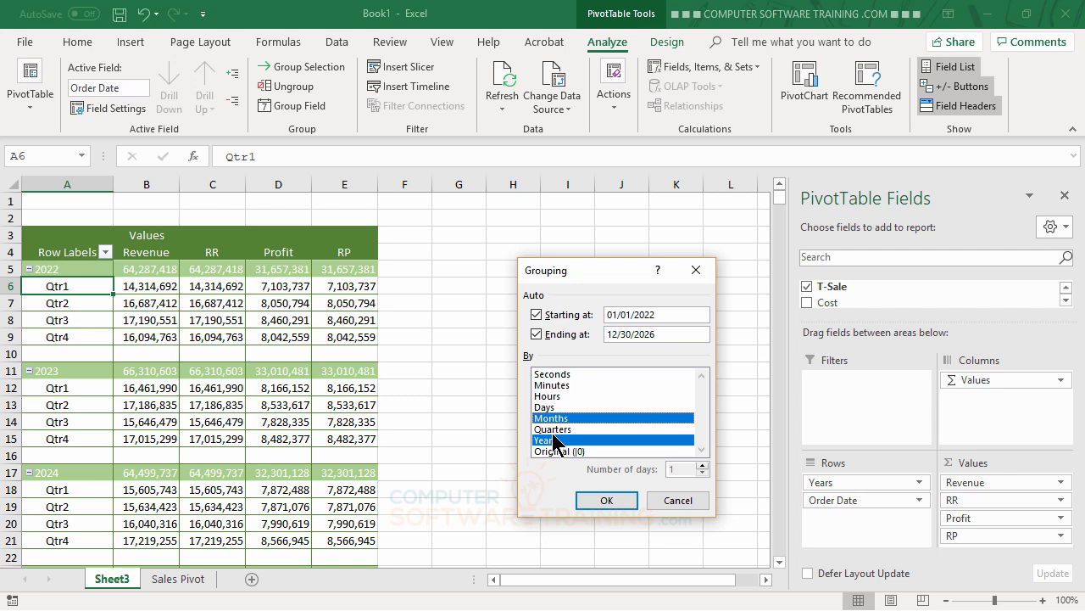
{"action": "left_click", "coordinate": [607, 500]}
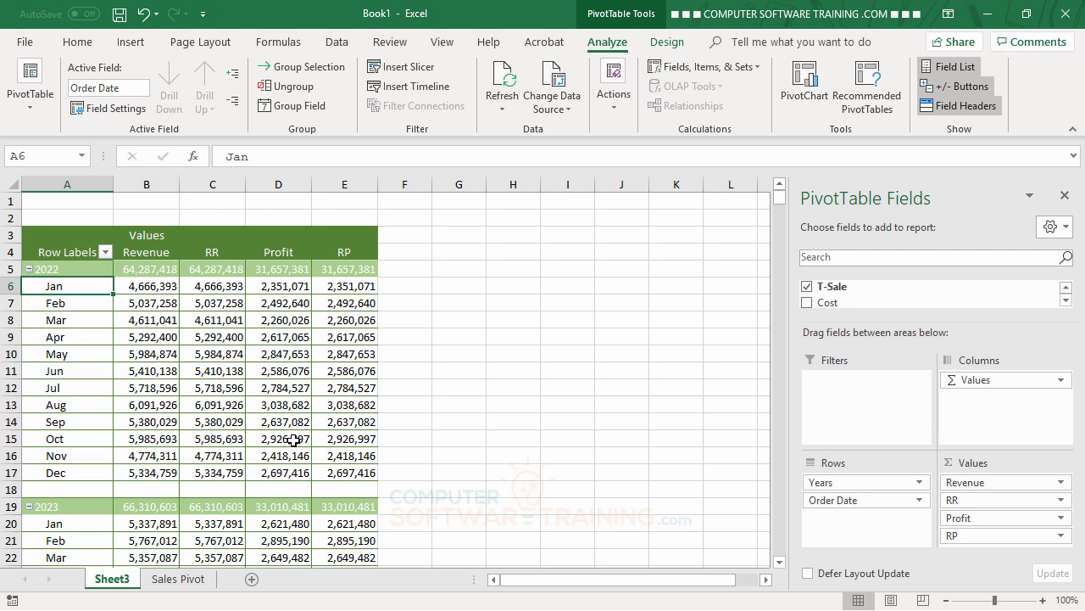
{"action": "scroll", "coordinate": [325, 382], "scroll_direction": "down", "scroll_amount": 3}
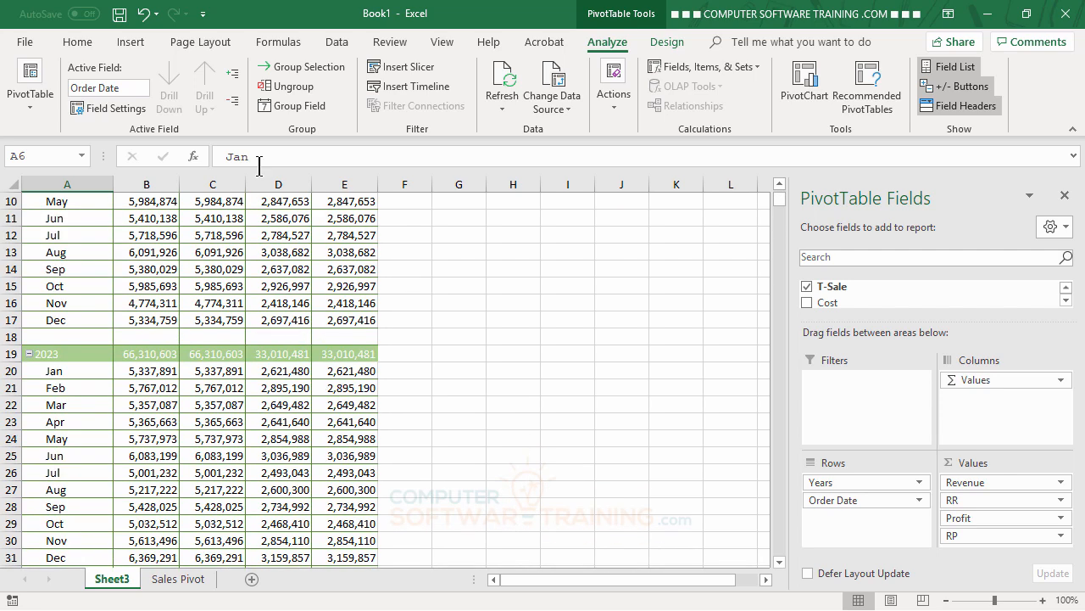
{"action": "scroll", "coordinate": [214, 314], "scroll_direction": "up", "scroll_amount": 3}
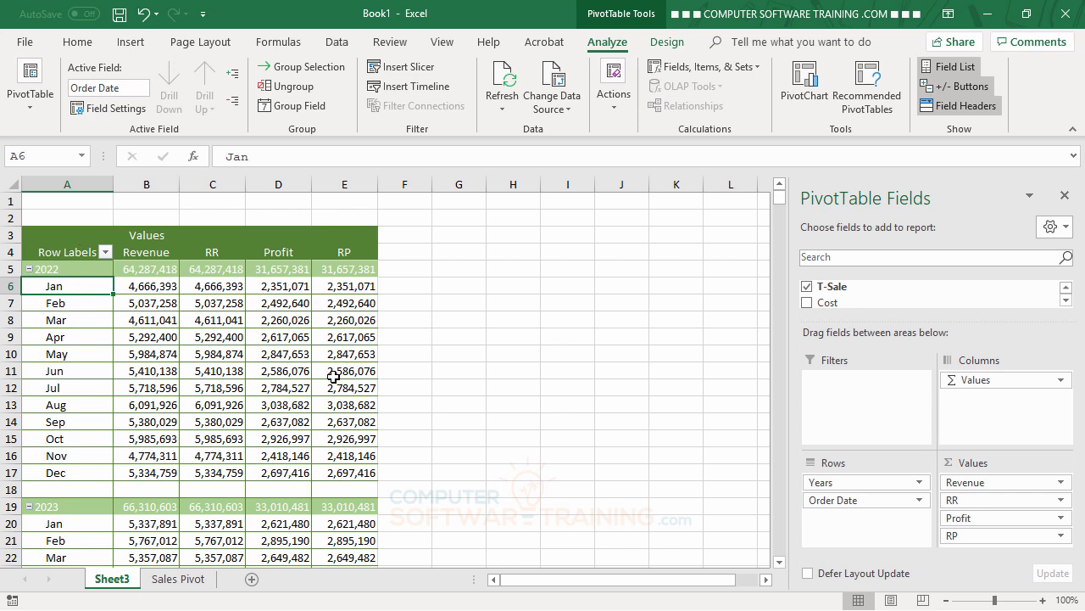
{"action": "scroll", "coordinate": [271, 454], "scroll_direction": "down", "scroll_amount": 7}
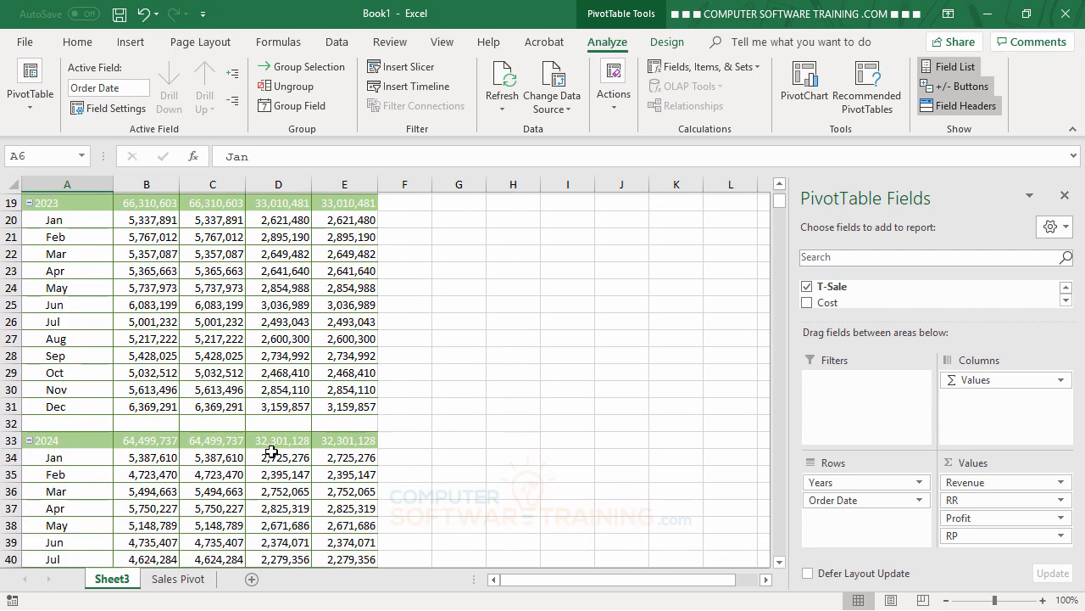
{"action": "scroll", "coordinate": [272, 451], "scroll_direction": "down", "scroll_amount": 8}
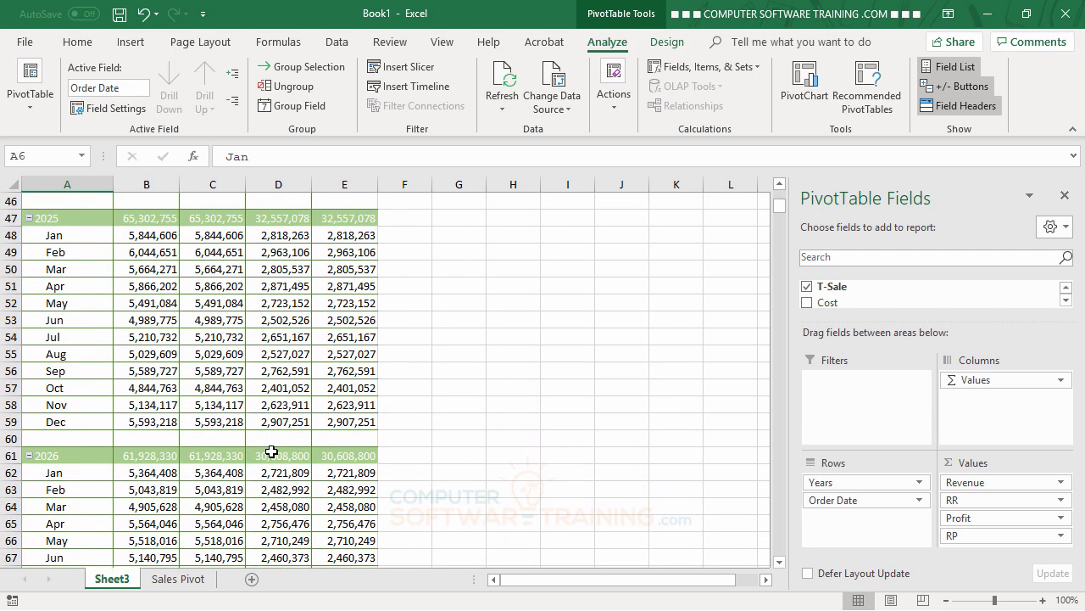
{"action": "scroll", "coordinate": [272, 451], "scroll_direction": "up", "scroll_amount": 15}
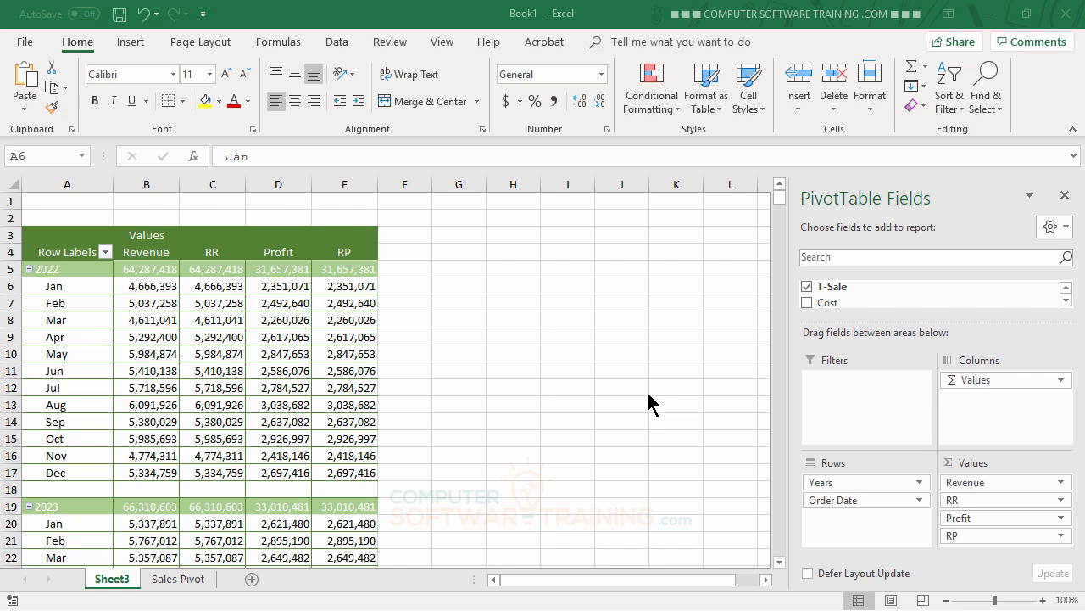
Add the Zone field to the PivotTable as a report filter.
{"action": "left_click", "coordinate": [1067, 287]}
{"action": "left_click", "coordinate": [1067, 288]}
{"action": "left_click", "coordinate": [1067, 288]}
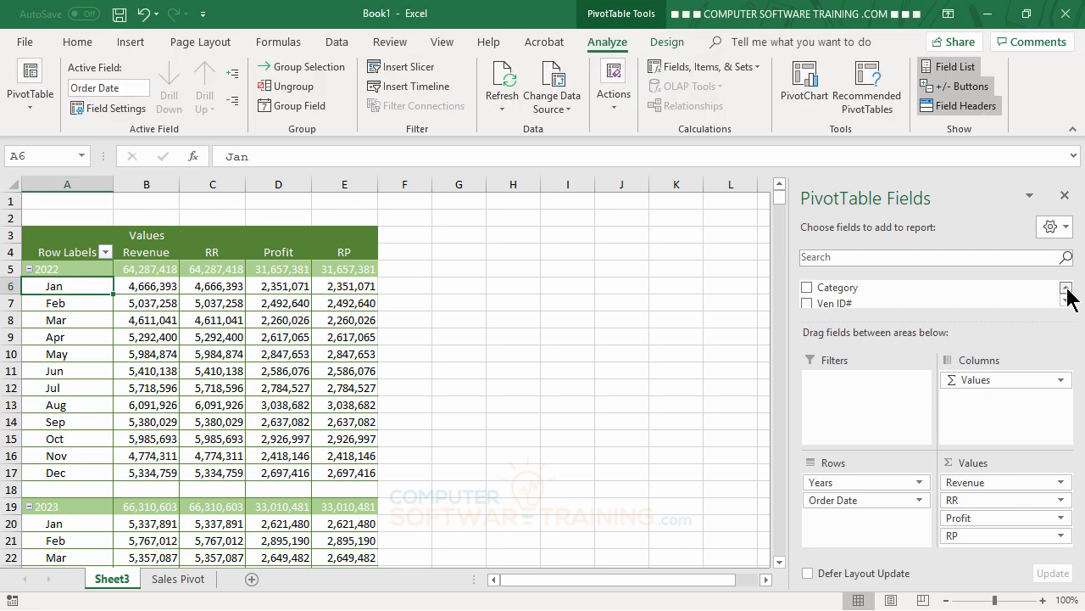
{"action": "left_click", "coordinate": [1066, 288]}
{"action": "left_click", "coordinate": [1067, 288]}
{"action": "left_click", "coordinate": [1066, 288]}
{"action": "left_click", "coordinate": [1067, 288]}
{"action": "left_click", "coordinate": [1067, 288]}
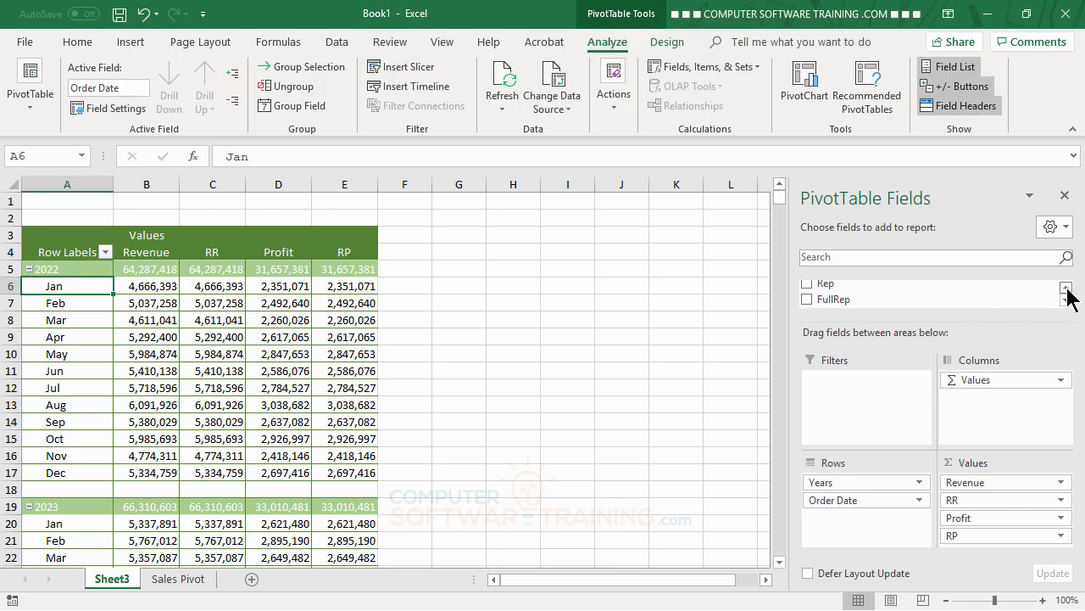
{"action": "left_click", "coordinate": [1067, 288]}
{"action": "left_click", "coordinate": [1067, 288]}
{"action": "left_click", "coordinate": [1067, 288]}
{"action": "left_click", "coordinate": [1067, 289]}
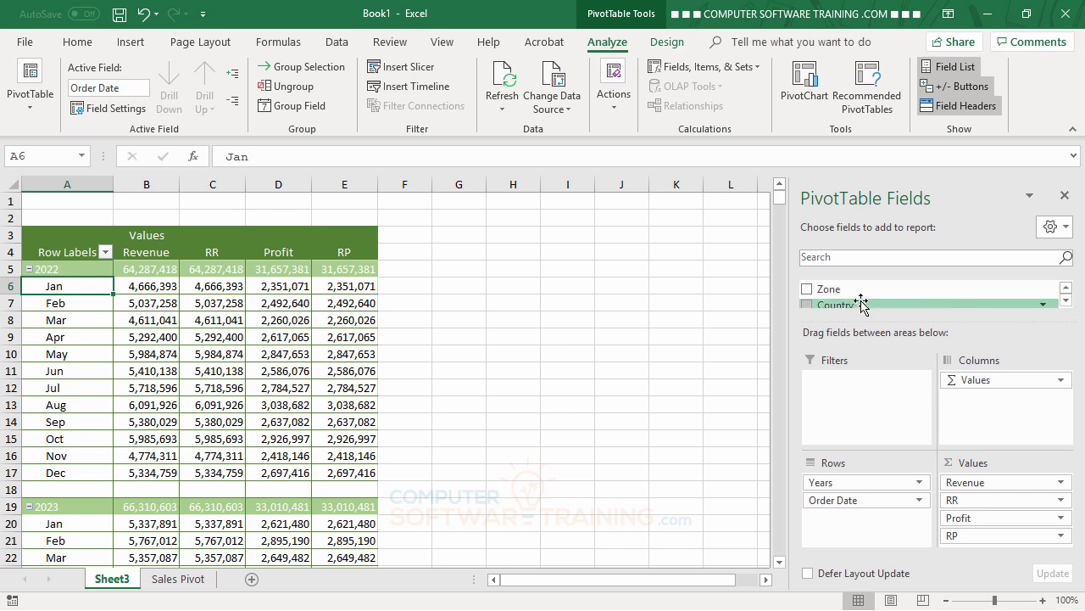
{"action": "left_click_drag", "start_coordinate": [859, 294], "coordinate": [891, 373]}
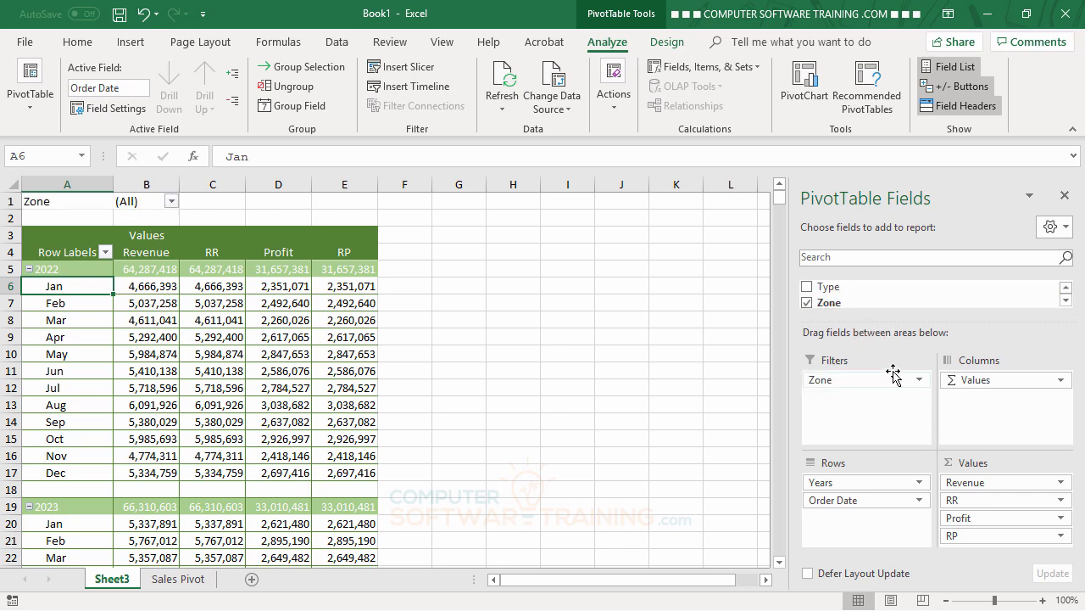
Add the Country and Rep fields as report filters below Zone.
{"action": "left_click", "coordinate": [1066, 300]}
{"action": "left_click_drag", "start_coordinate": [852, 288], "coordinate": [858, 389]}
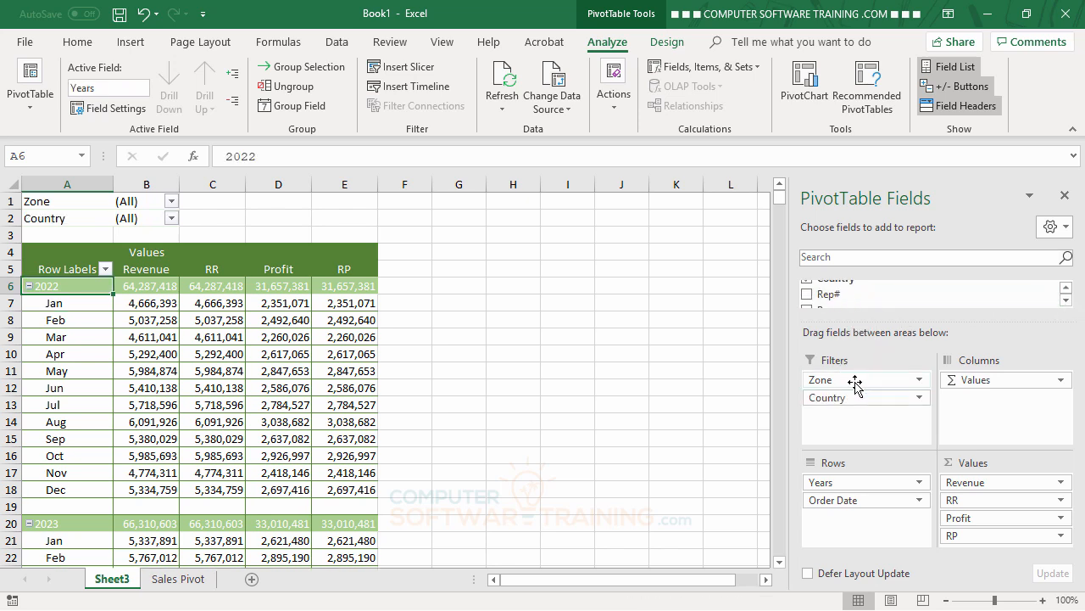
{"action": "left_click", "coordinate": [1066, 301]}
{"action": "left_click_drag", "start_coordinate": [840, 297], "coordinate": [853, 415]}
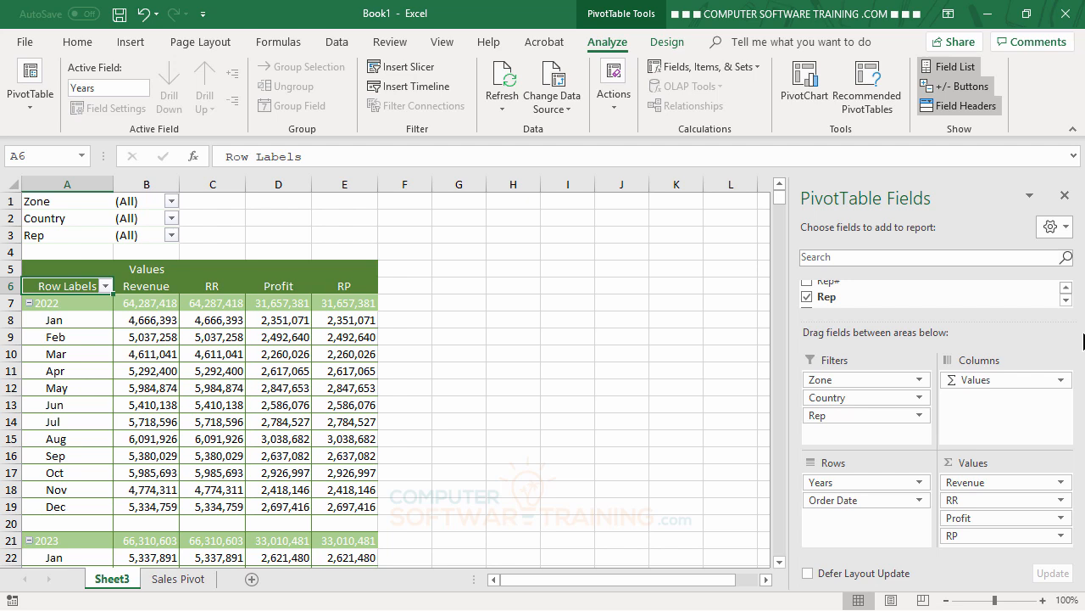
Add the Product Name field as a report filter below Rep.
{"action": "left_click", "coordinate": [1066, 300]}
{"action": "left_click", "coordinate": [1066, 300]}
{"action": "left_click", "coordinate": [1066, 300]}
{"action": "left_click", "coordinate": [1066, 300]}
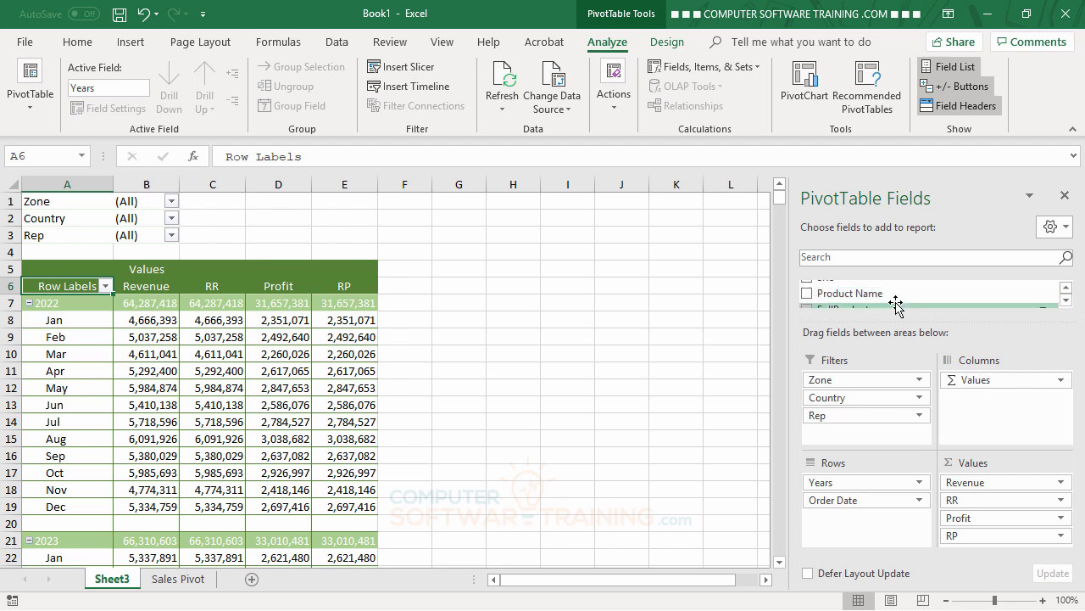
{"action": "left_click_drag", "start_coordinate": [896, 298], "coordinate": [883, 424]}
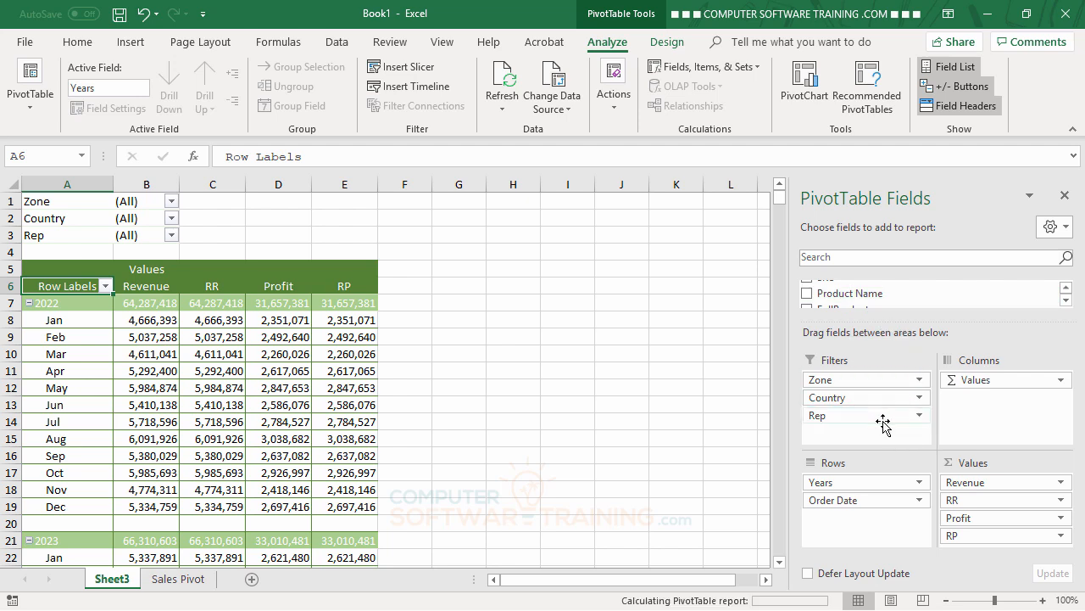
Add the Category field as a report filter below Product Name.
{"action": "left_click", "coordinate": [1066, 300]}
{"action": "left_click", "coordinate": [1066, 300]}
{"action": "left_click", "coordinate": [1066, 300]}
{"action": "left_click", "coordinate": [1066, 301]}
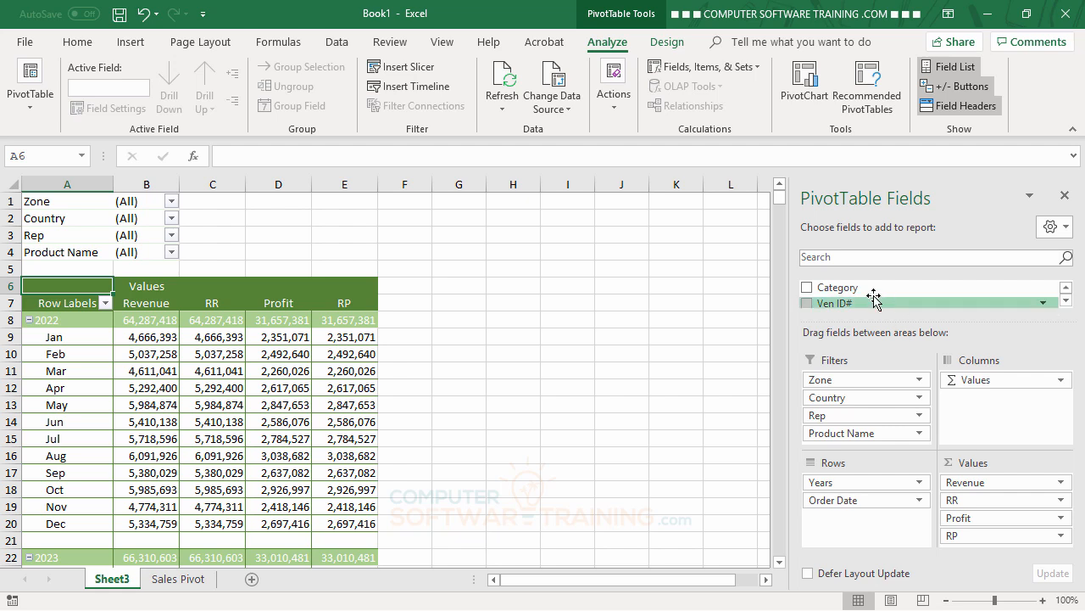
{"action": "mouse_move", "coordinate": [874, 291]}
{"action": "left_mouse_down"}
{"action": "mouse_move", "coordinate": [857, 288]}
{"action": "mouse_move", "coordinate": [882, 450]}
{"action": "left_mouse_up"}
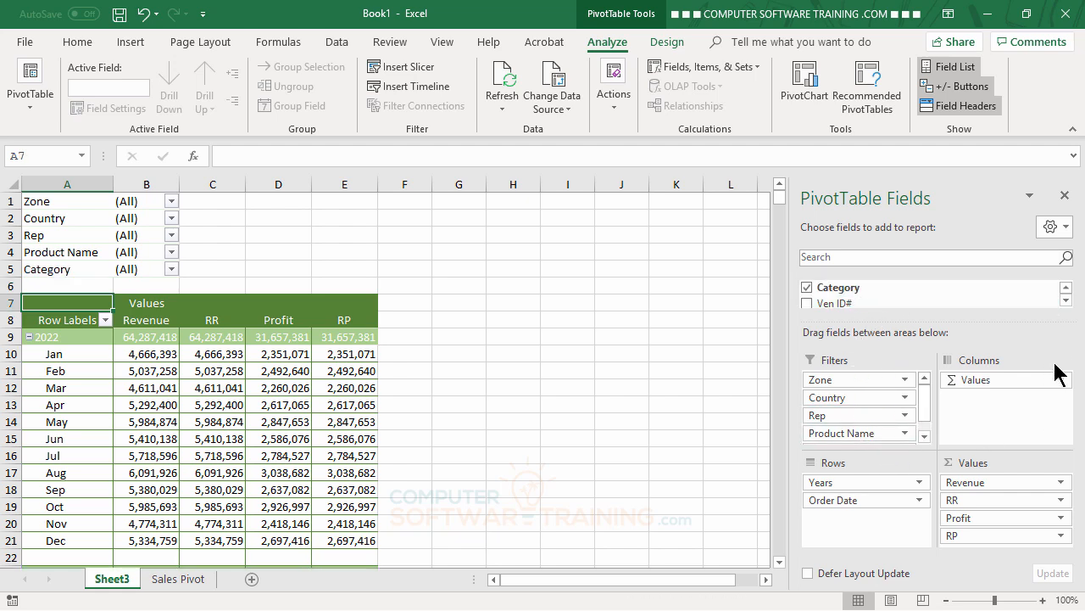
Add the Vendor field as the last report filter, below Category.
{"action": "left_click", "coordinate": [1065, 301]}
{"action": "left_click", "coordinate": [1066, 300]}
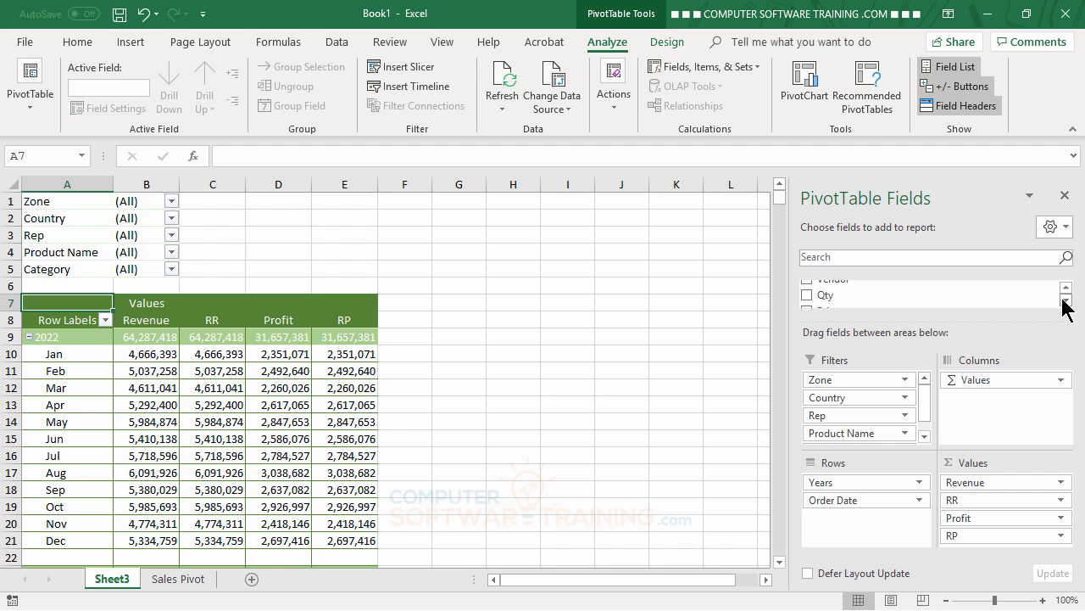
{"action": "left_click", "coordinate": [1066, 287]}
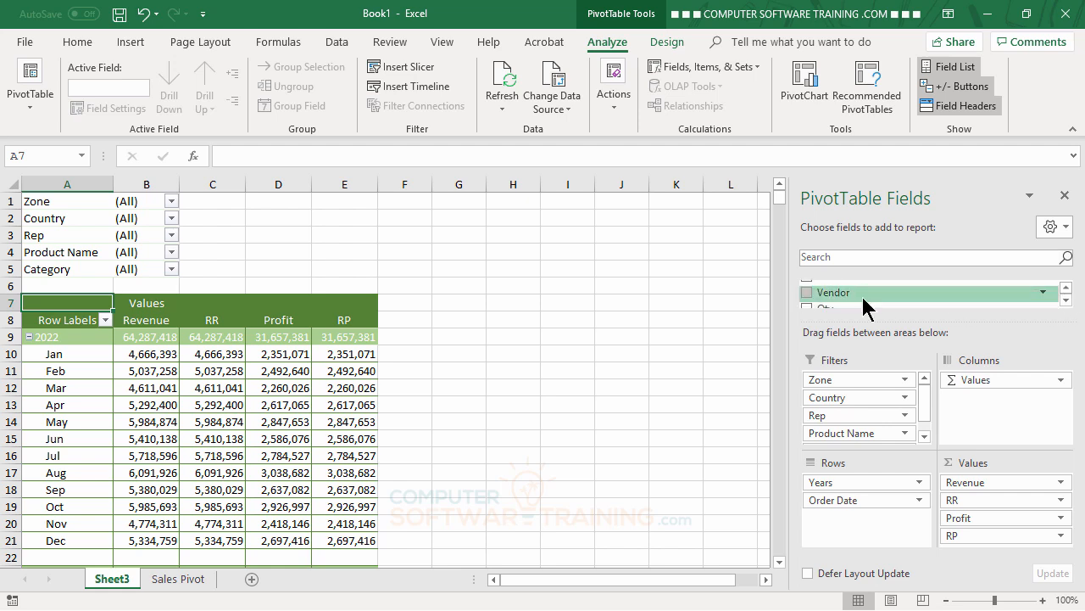
{"action": "left_click_drag", "start_coordinate": [865, 303], "coordinate": [878, 440]}
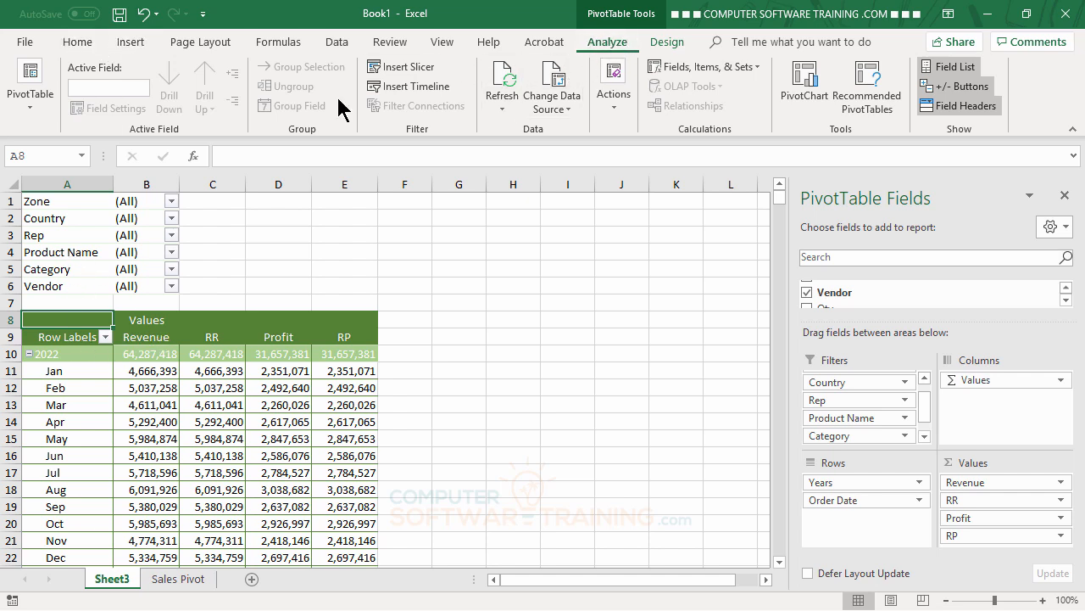
Set the PivotTable's report filter fields per column to 3 in its layout options.
{"action": "left_click", "coordinate": [30, 95]}
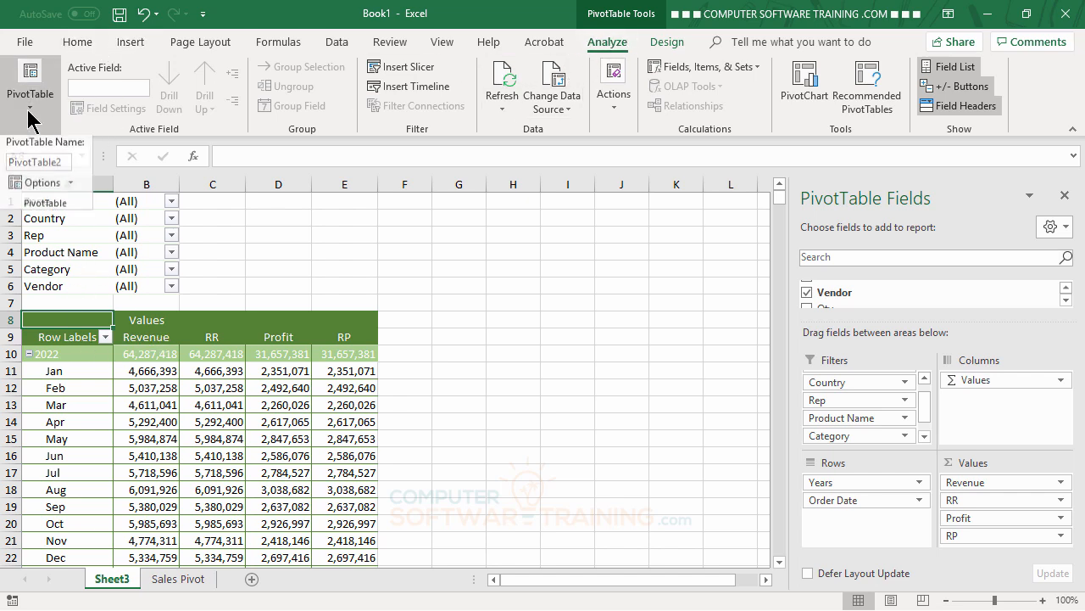
{"action": "left_click", "coordinate": [43, 187]}
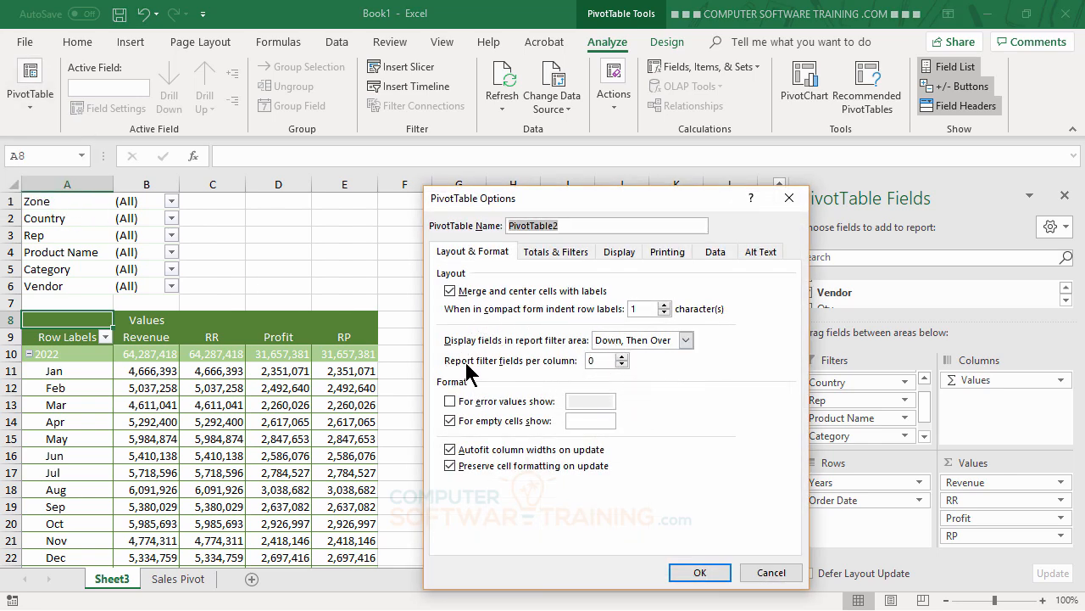
{"action": "left_click", "coordinate": [622, 356]}
{"action": "left_click", "coordinate": [708, 572]}
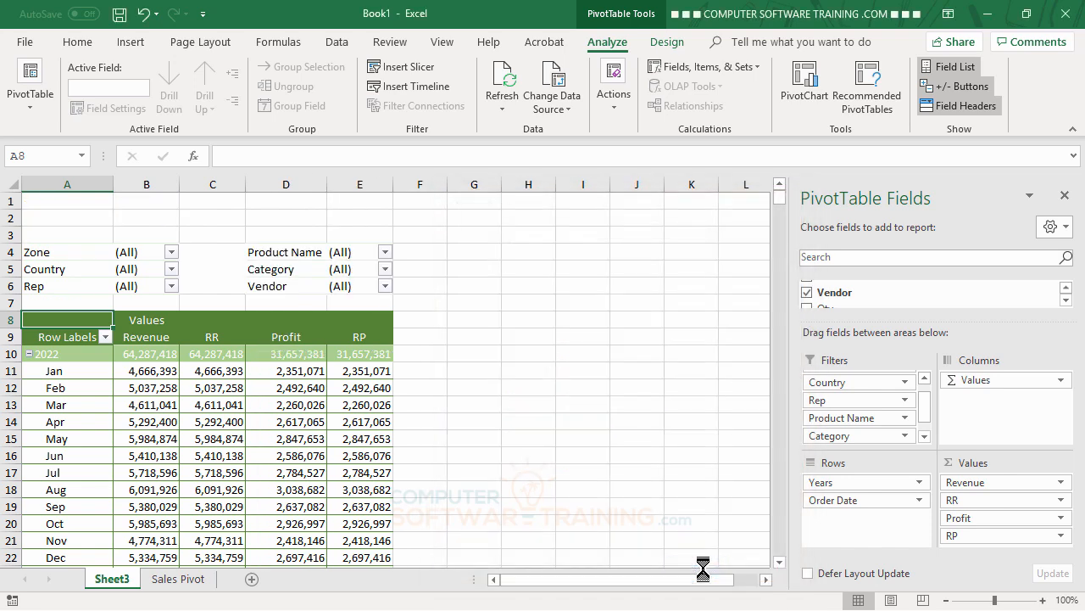
Delete empty worksheet rows 2 and 3 above the report filters.
{"action": "left_click", "coordinate": [15, 220]}
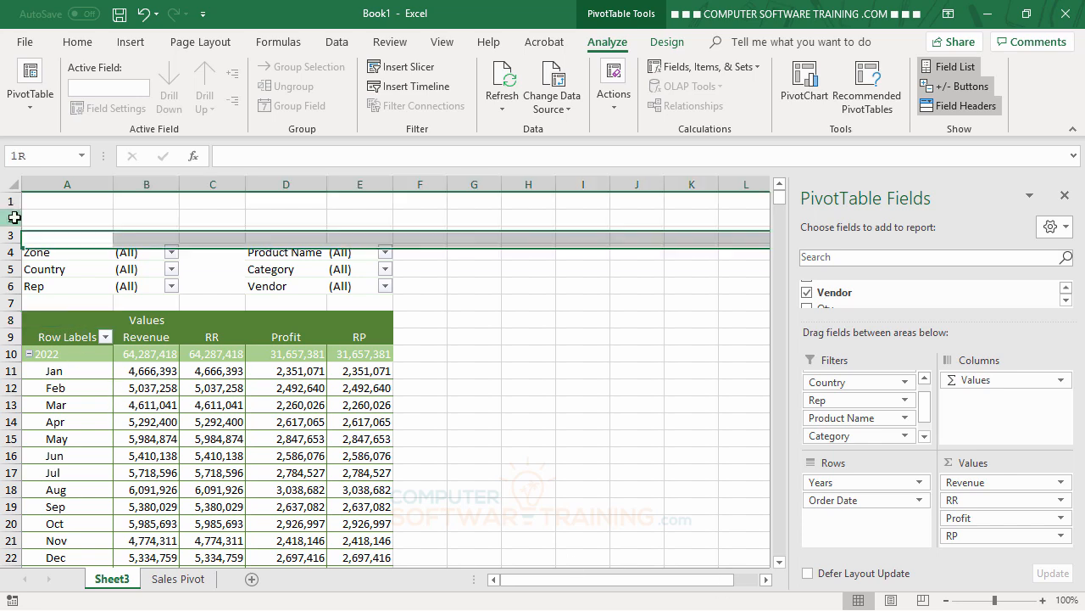
{"action": "left_click_drag", "start_coordinate": [15, 220], "coordinate": [15, 235]}
{"action": "right_click", "coordinate": [73, 229]}
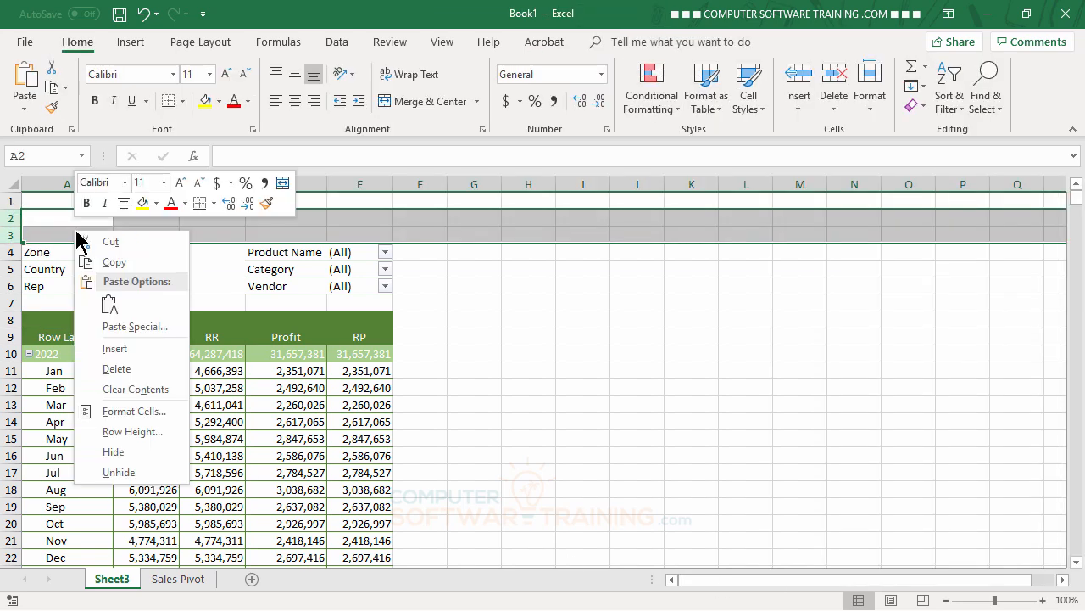
{"action": "left_click", "coordinate": [136, 369]}
{"action": "left_click", "coordinate": [526, 438]}
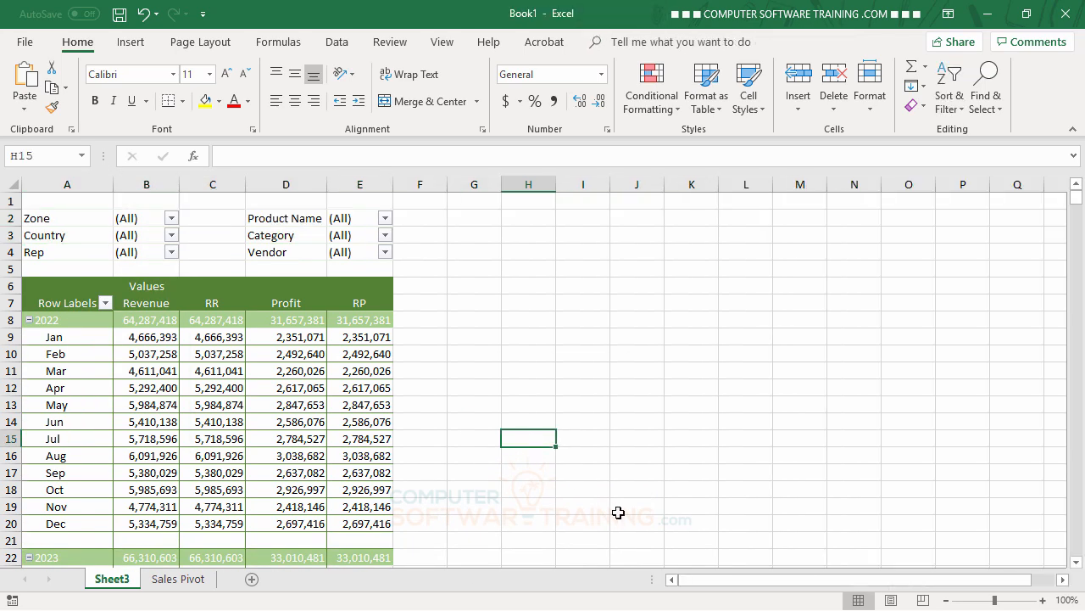
Filter the PivotTable by the vendor Asian Specialties and review the monthly rows.
{"action": "left_click", "coordinate": [86, 354]}
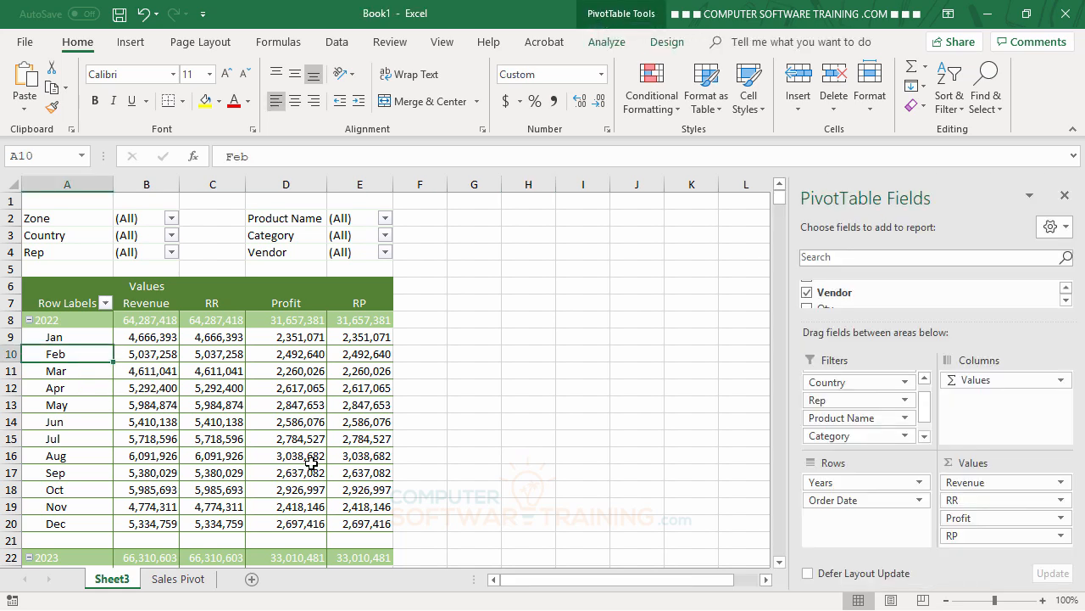
{"action": "mouse_move", "coordinate": [312, 462]}
{"action": "mouse_move", "coordinate": [195, 402]}
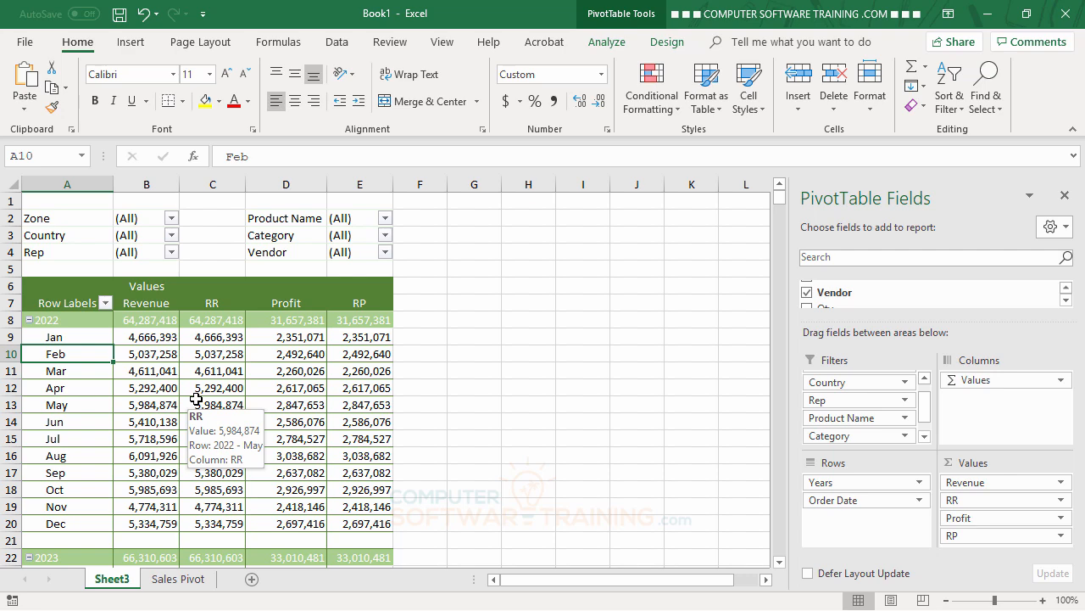
{"action": "left_click", "coordinate": [385, 252]}
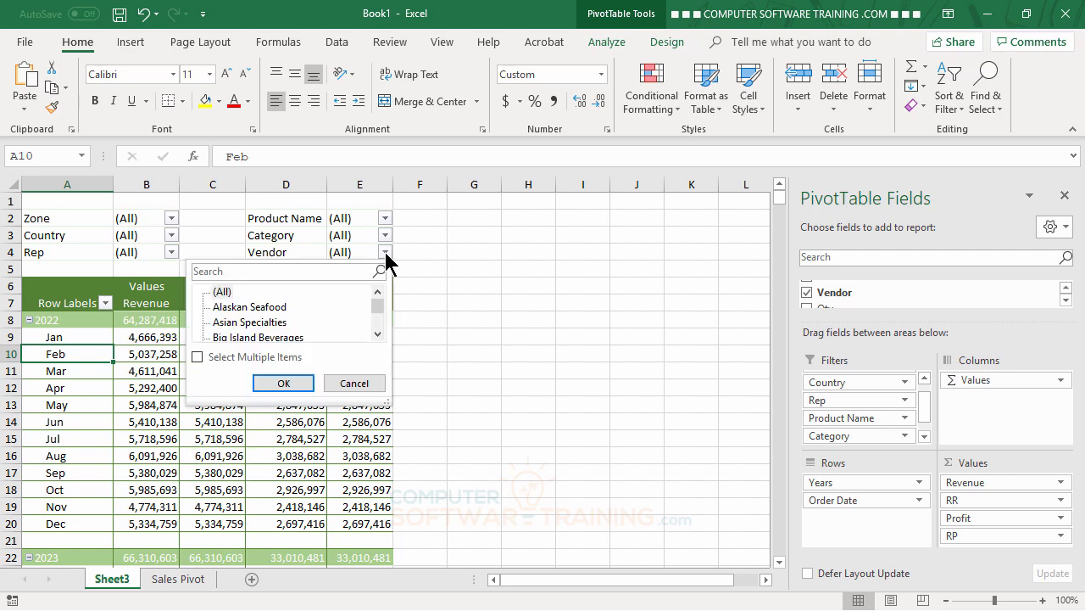
{"action": "left_click", "coordinate": [259, 324]}
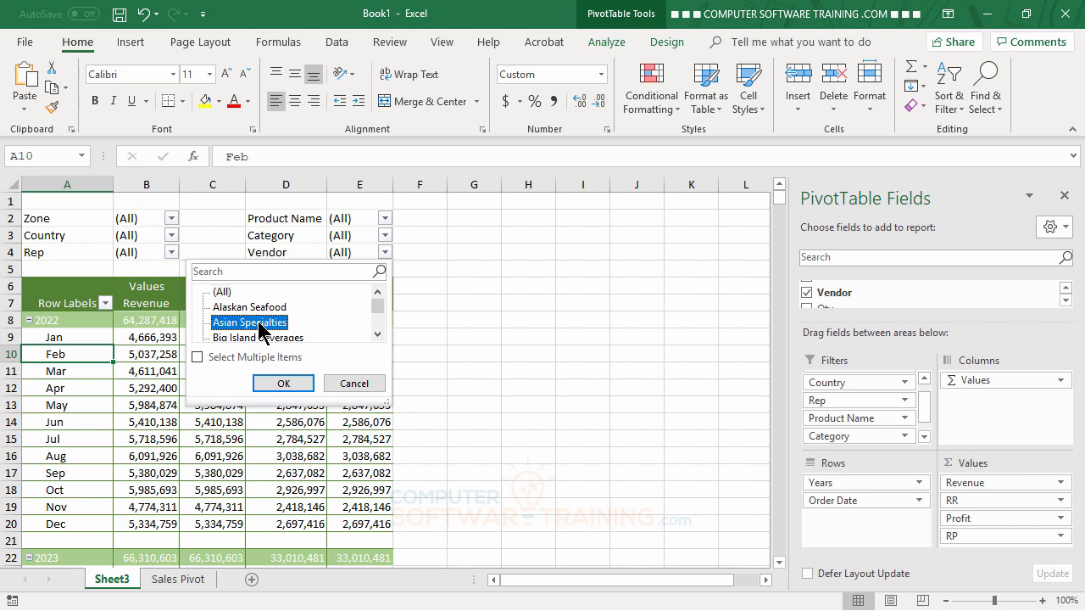
{"action": "left_click", "coordinate": [283, 384]}
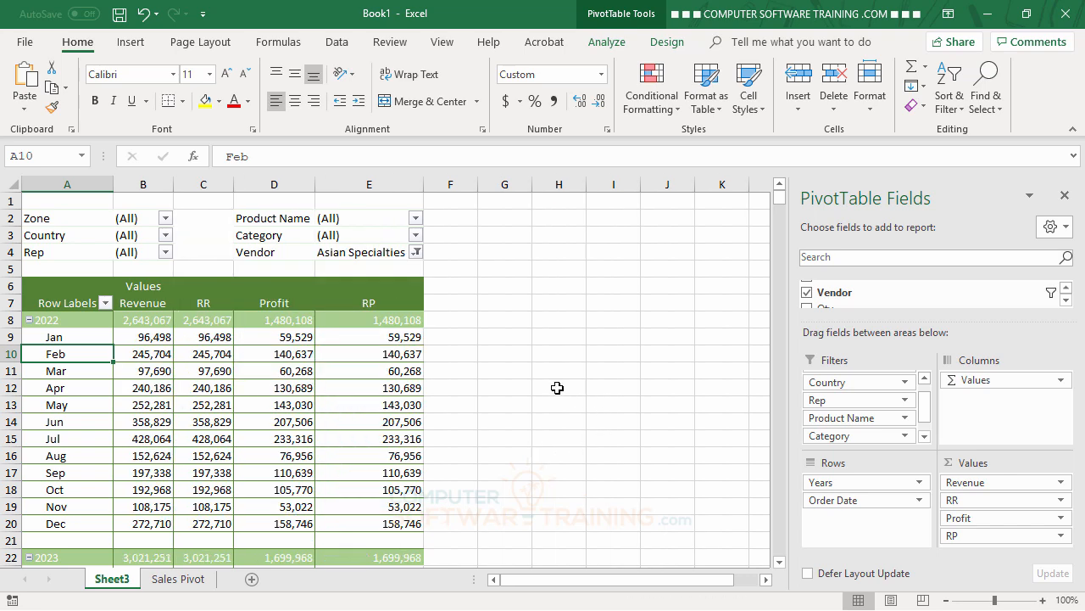
{"action": "scroll", "coordinate": [532, 337], "scroll_direction": "down", "scroll_amount": 13}
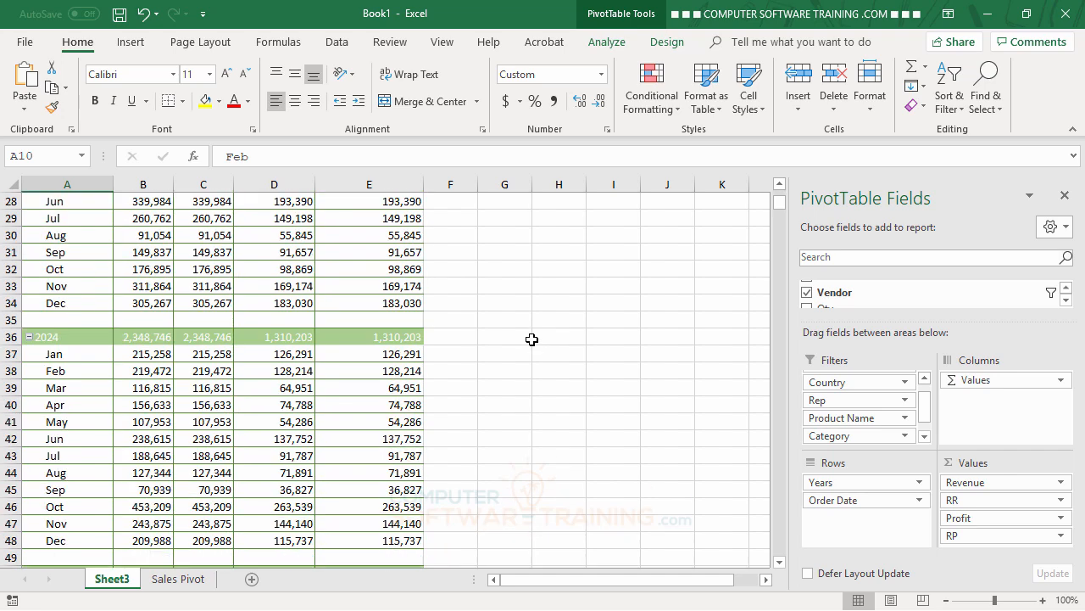
{"action": "scroll", "coordinate": [532, 339], "scroll_direction": "up", "scroll_amount": 13}
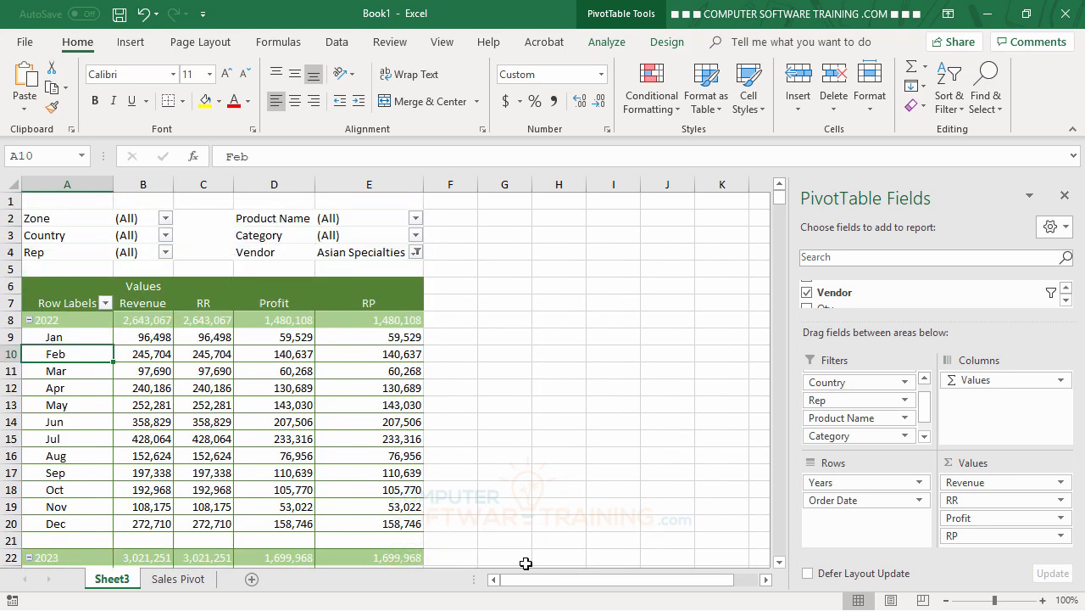
Reset the Vendor report filter to (All).
{"action": "left_click", "coordinate": [416, 252]}
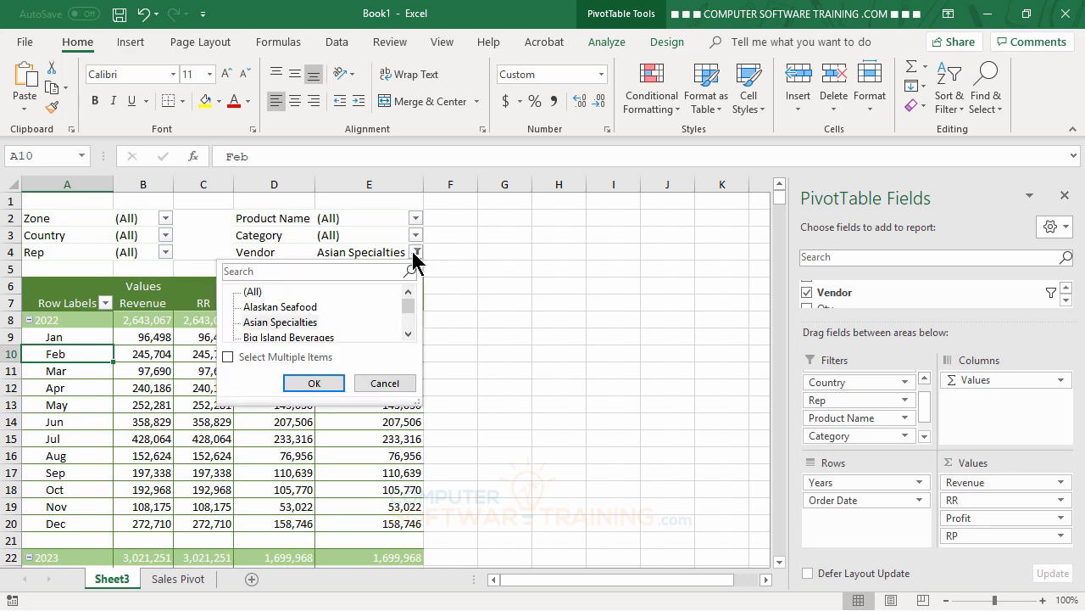
{"action": "left_click", "coordinate": [252, 292]}
{"action": "left_click", "coordinate": [312, 384]}
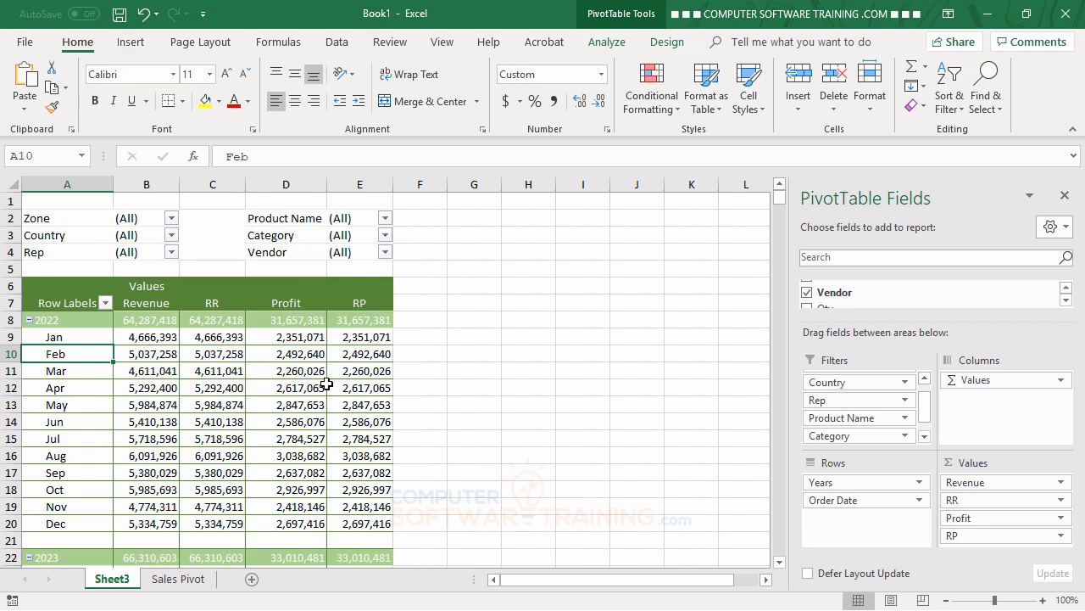
Filter the PivotTable by the AFRC zone and review the monthly rows.
{"action": "left_click", "coordinate": [171, 219]}
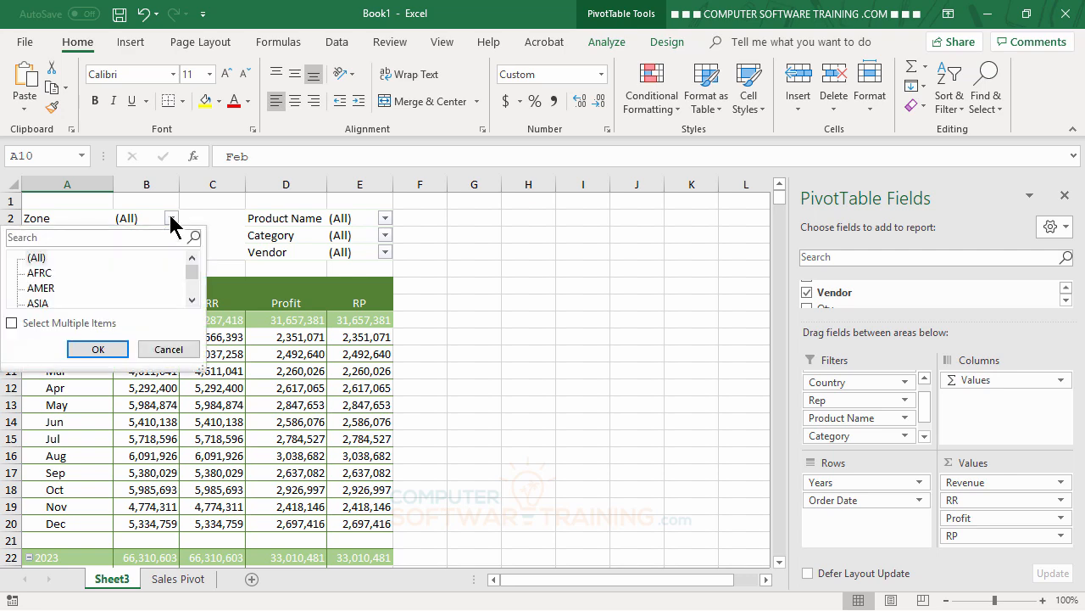
{"action": "left_click", "coordinate": [41, 273]}
{"action": "left_click", "coordinate": [98, 349]}
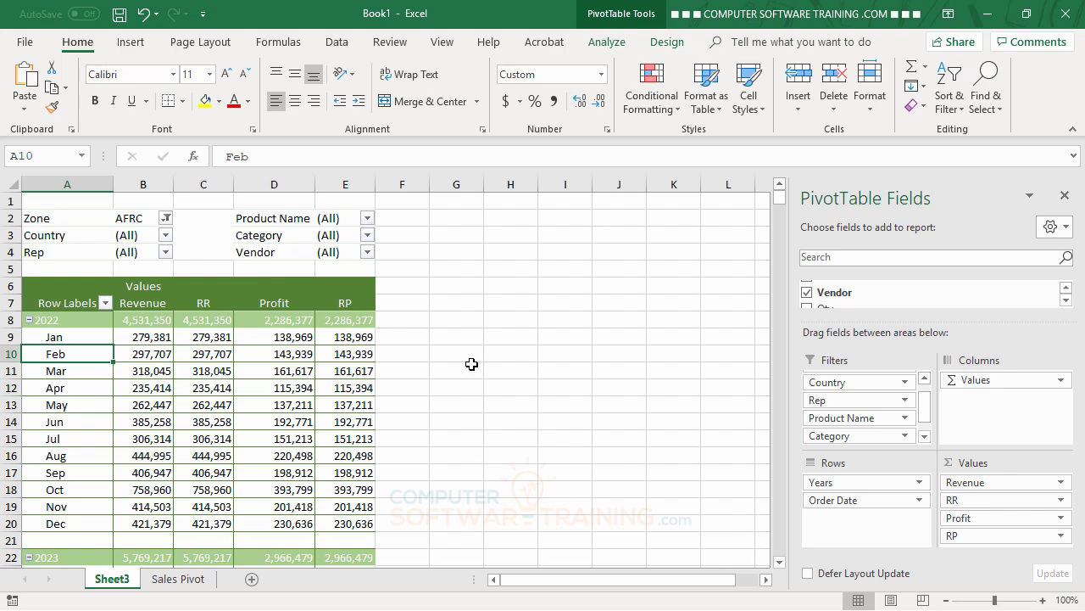
{"action": "scroll", "coordinate": [471, 364], "scroll_direction": "down", "scroll_amount": 12}
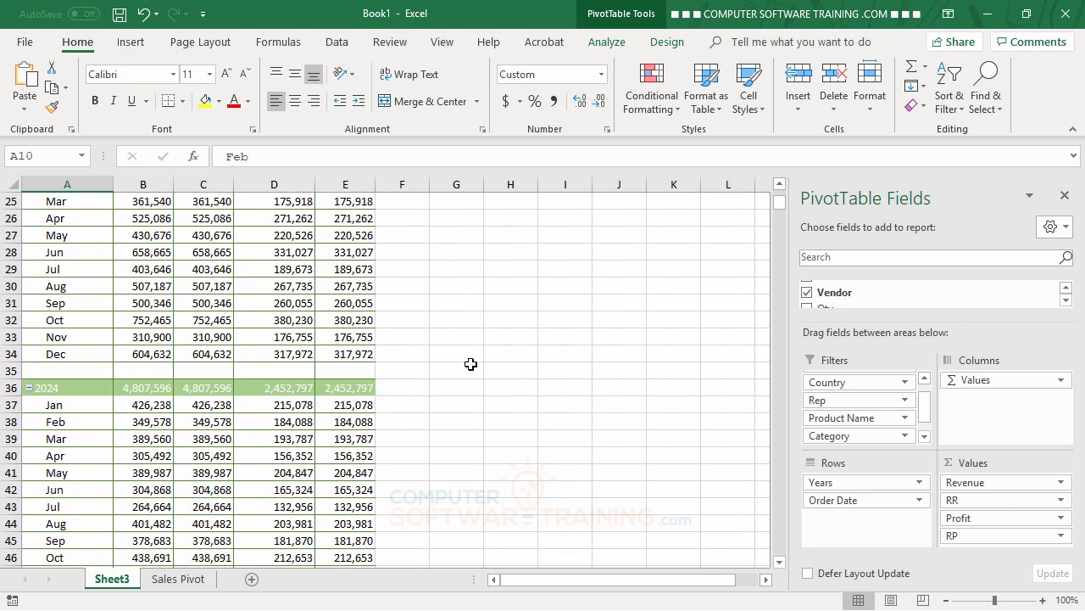
{"action": "scroll", "coordinate": [471, 365], "scroll_direction": "up", "scroll_amount": 12}
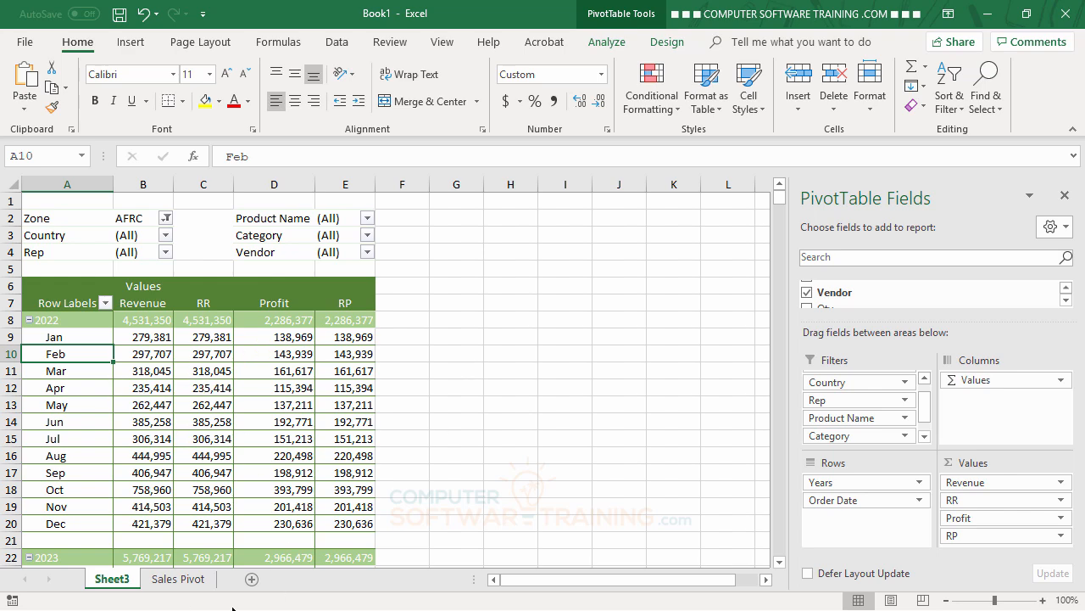
View the source data on the Sales Pivot sheet and return to the PivotTable on Sheet3.
{"action": "left_click", "coordinate": [176, 580]}
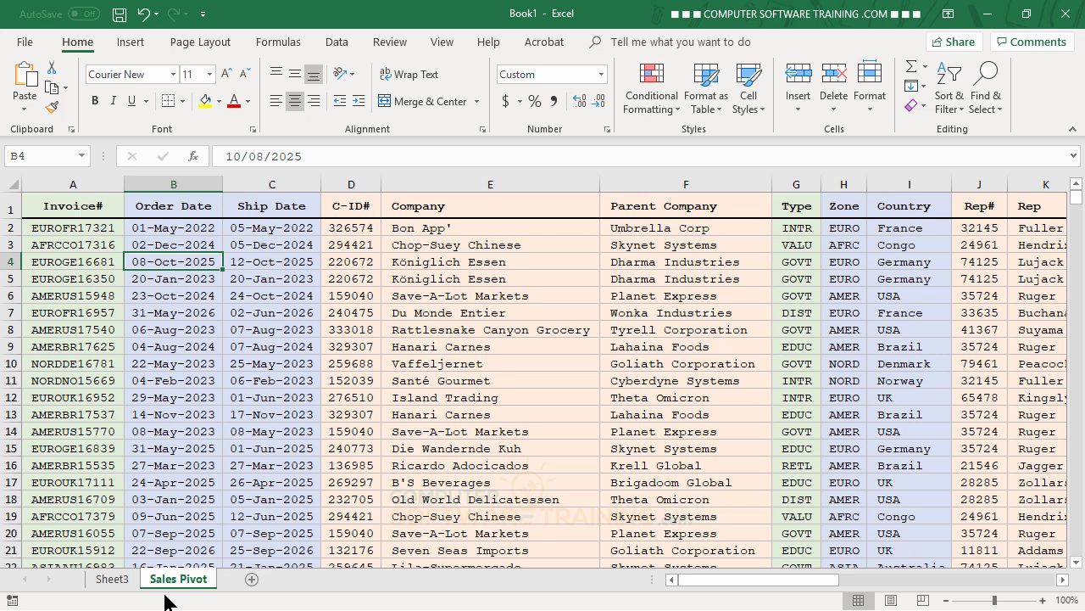
{"action": "left_click", "coordinate": [117, 583]}
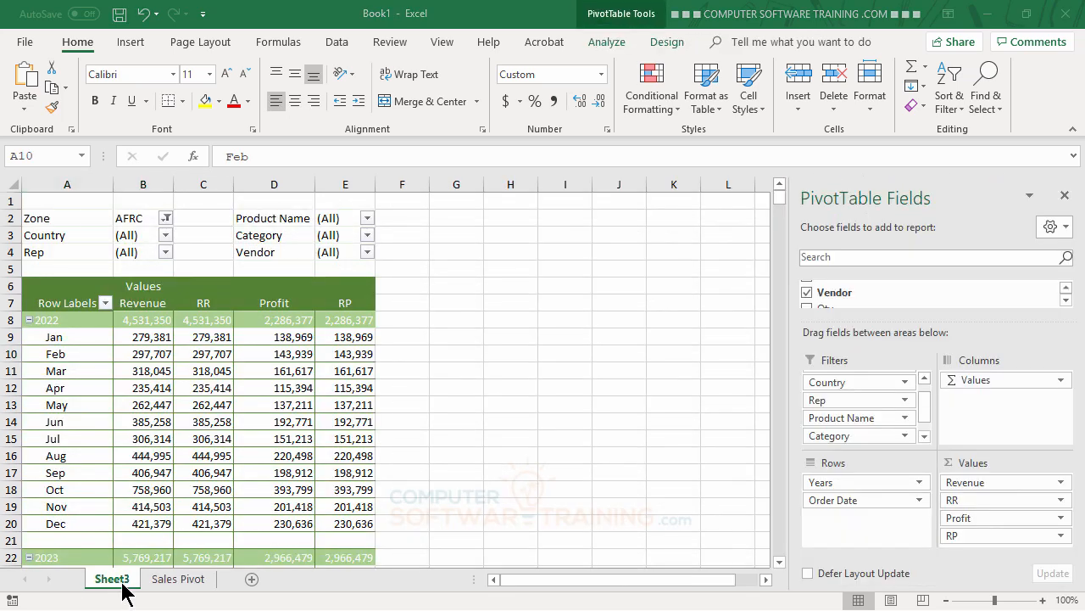